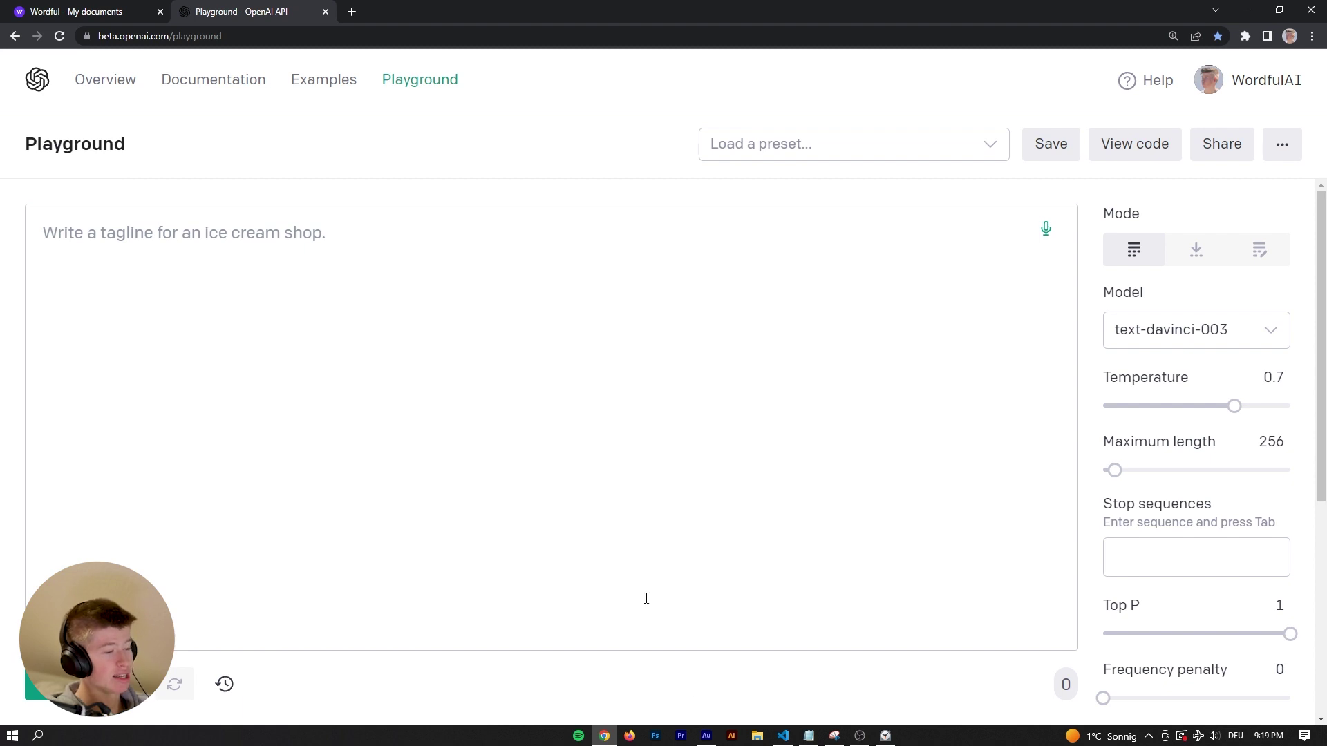
Search Google in Firefox for 'natural language ai'.
click(629, 737)
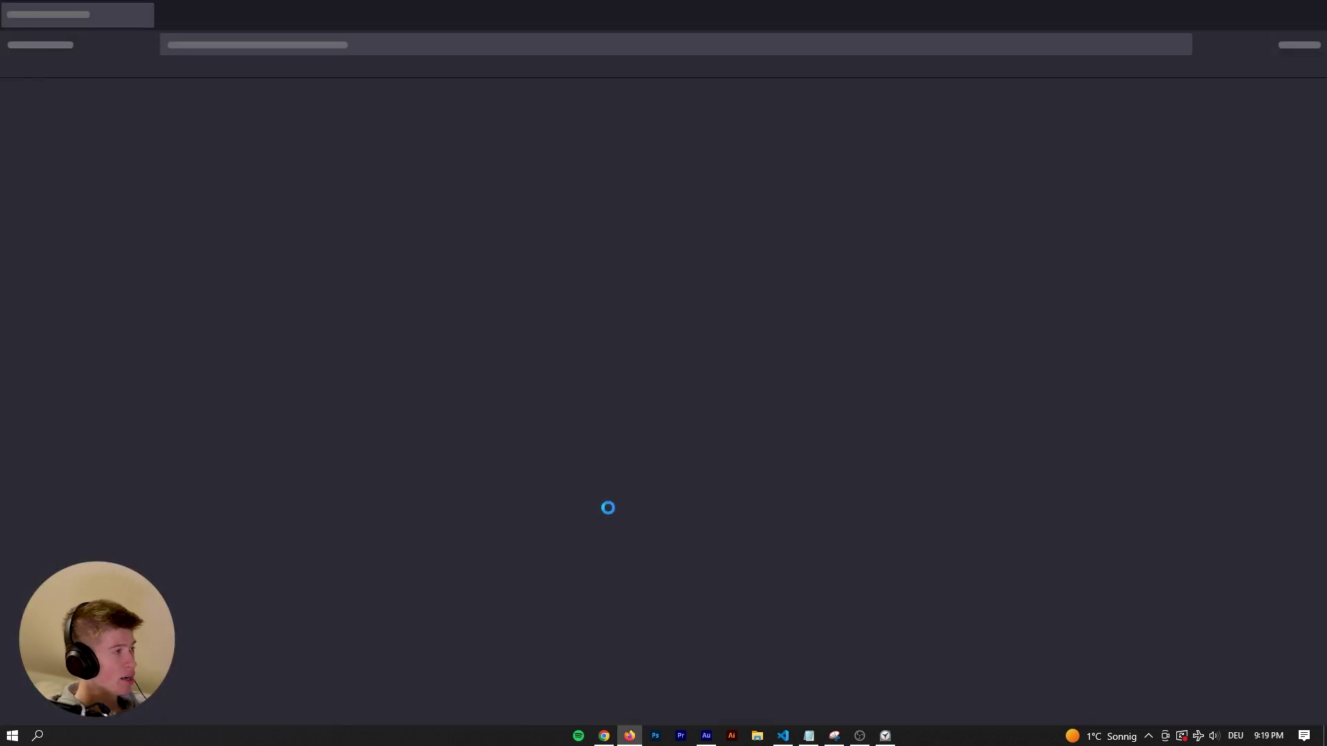
text(natural)
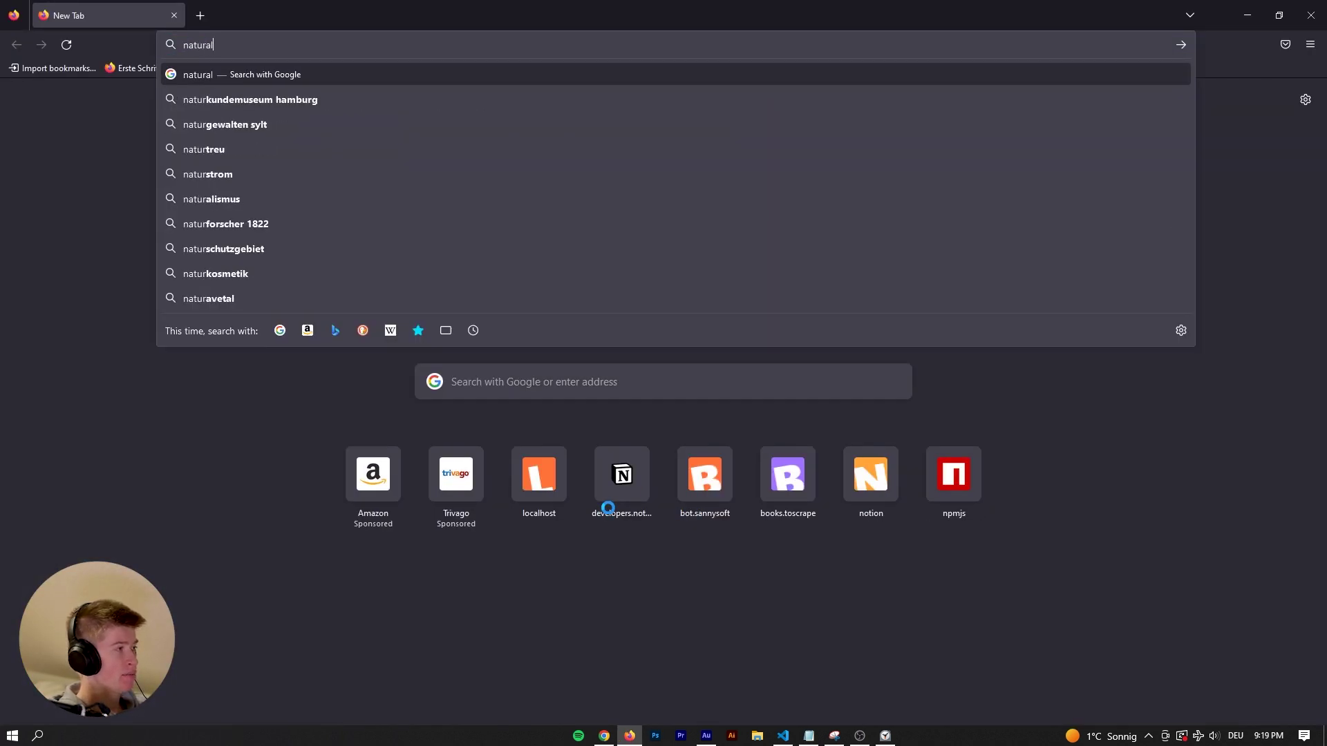
text( language ai)
key(Return)
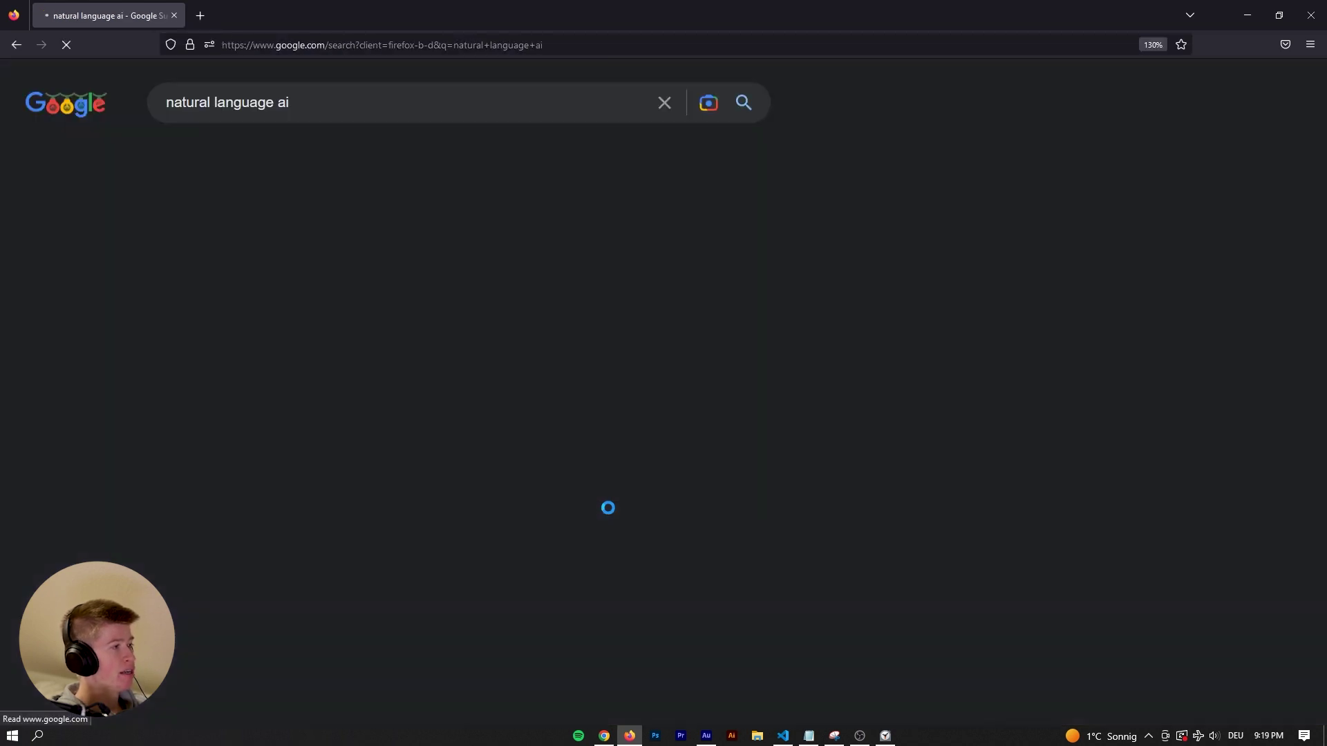
scroll(301, 373, down, 2)
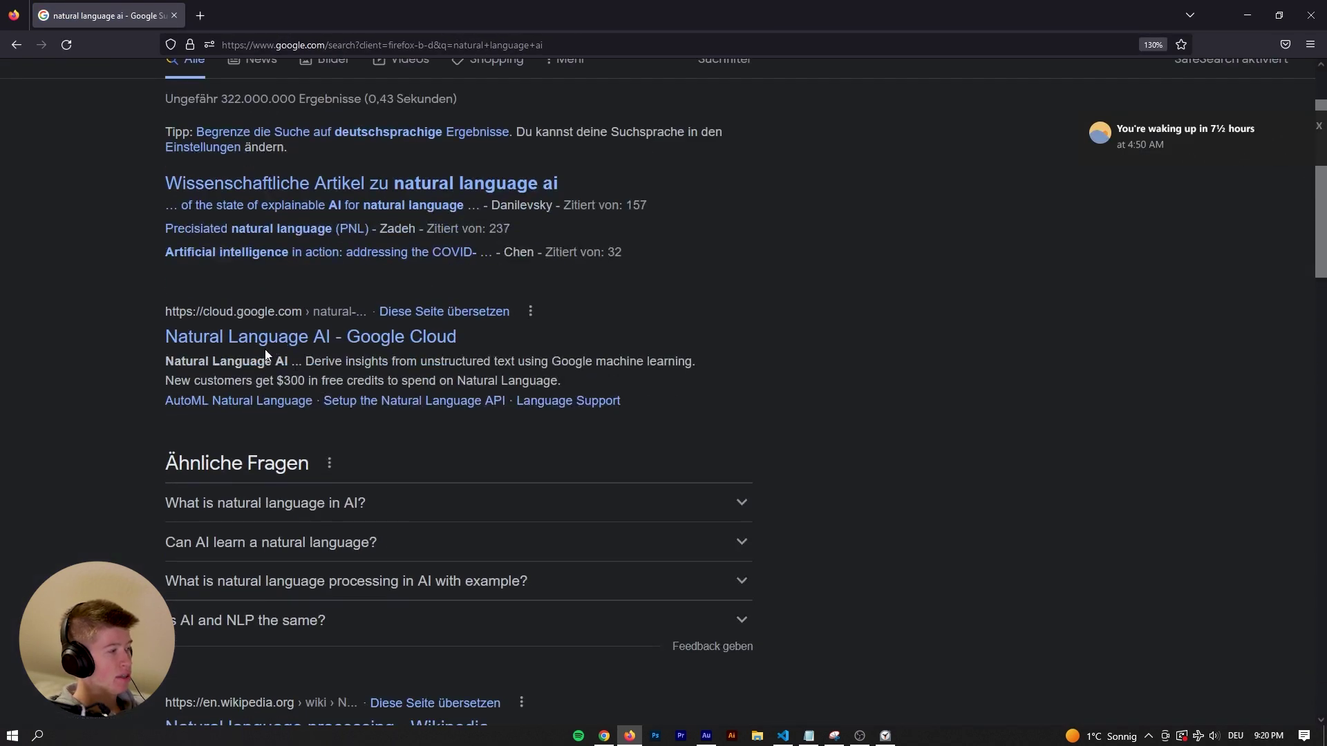
scroll(168, 325, down, 2)
scroll(169, 341, up, 1)
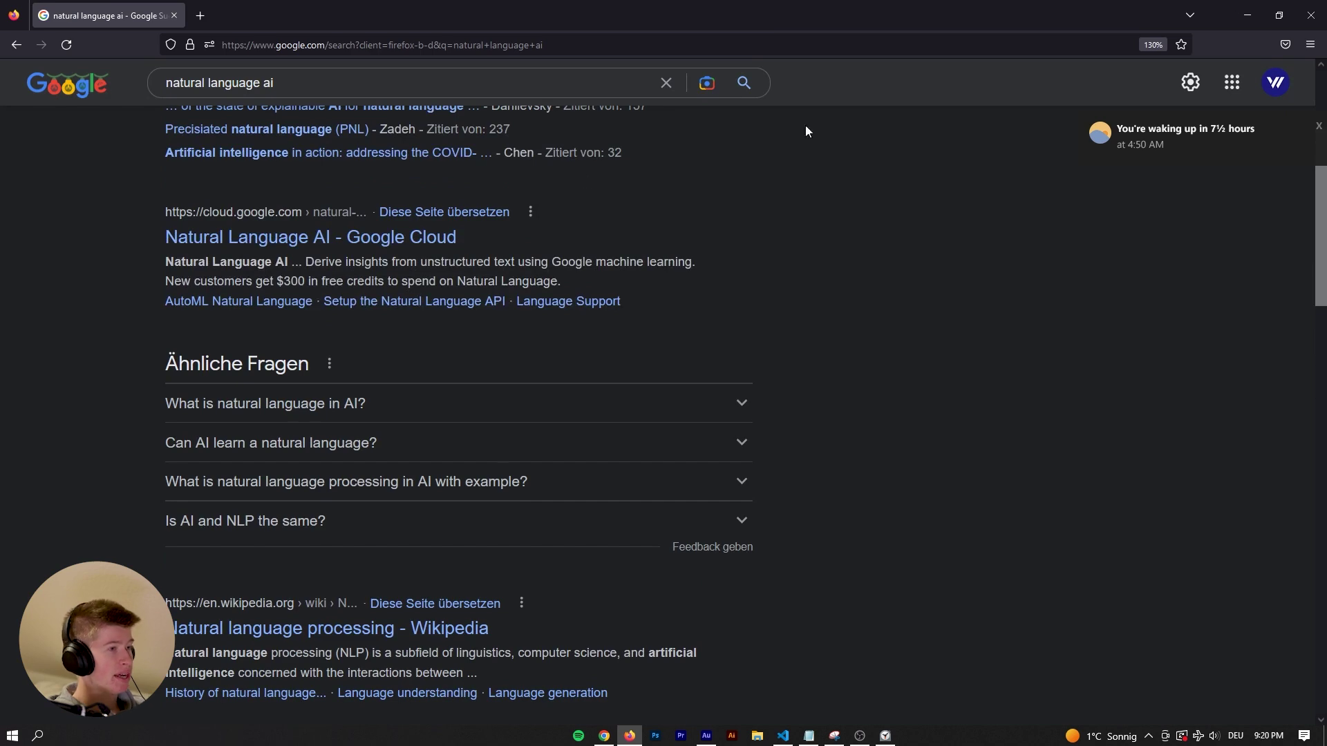
click(1244, 10)
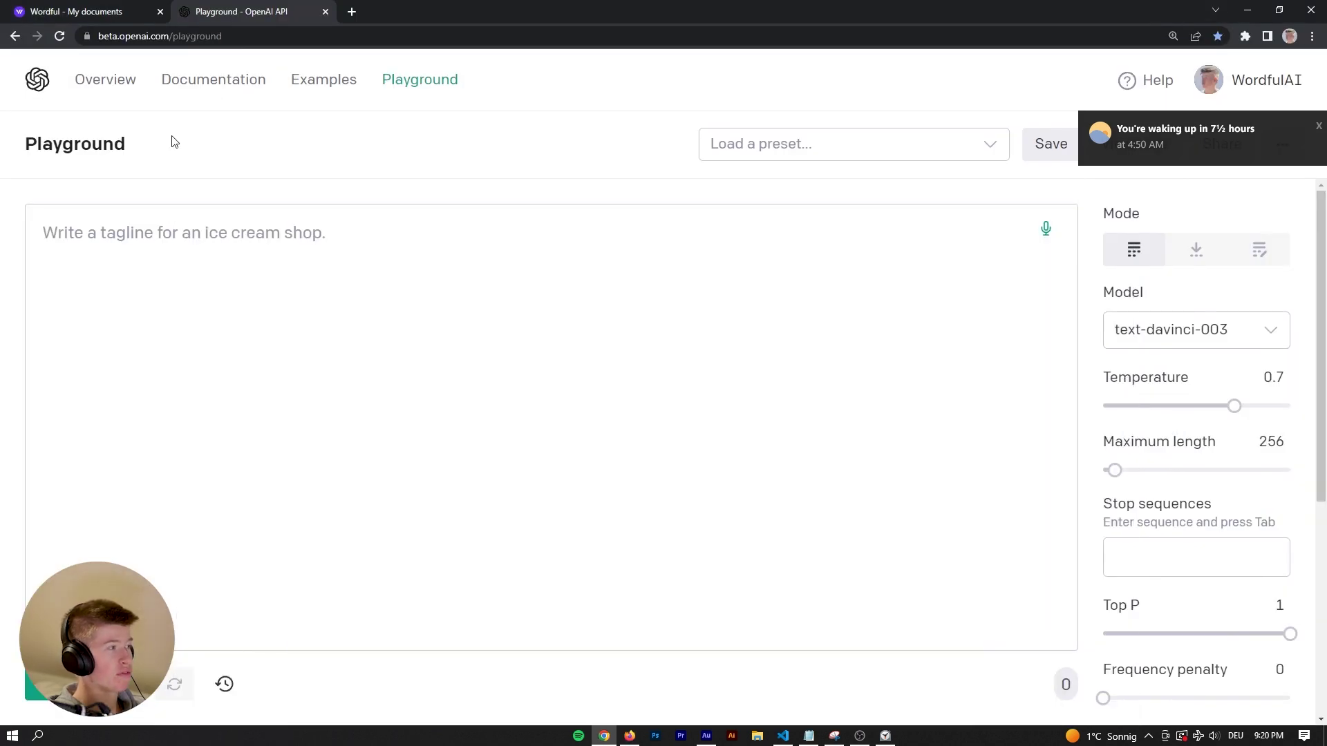
Open the Google Cloud Natural Language AI result, then go back to the Playground.
click(625, 737)
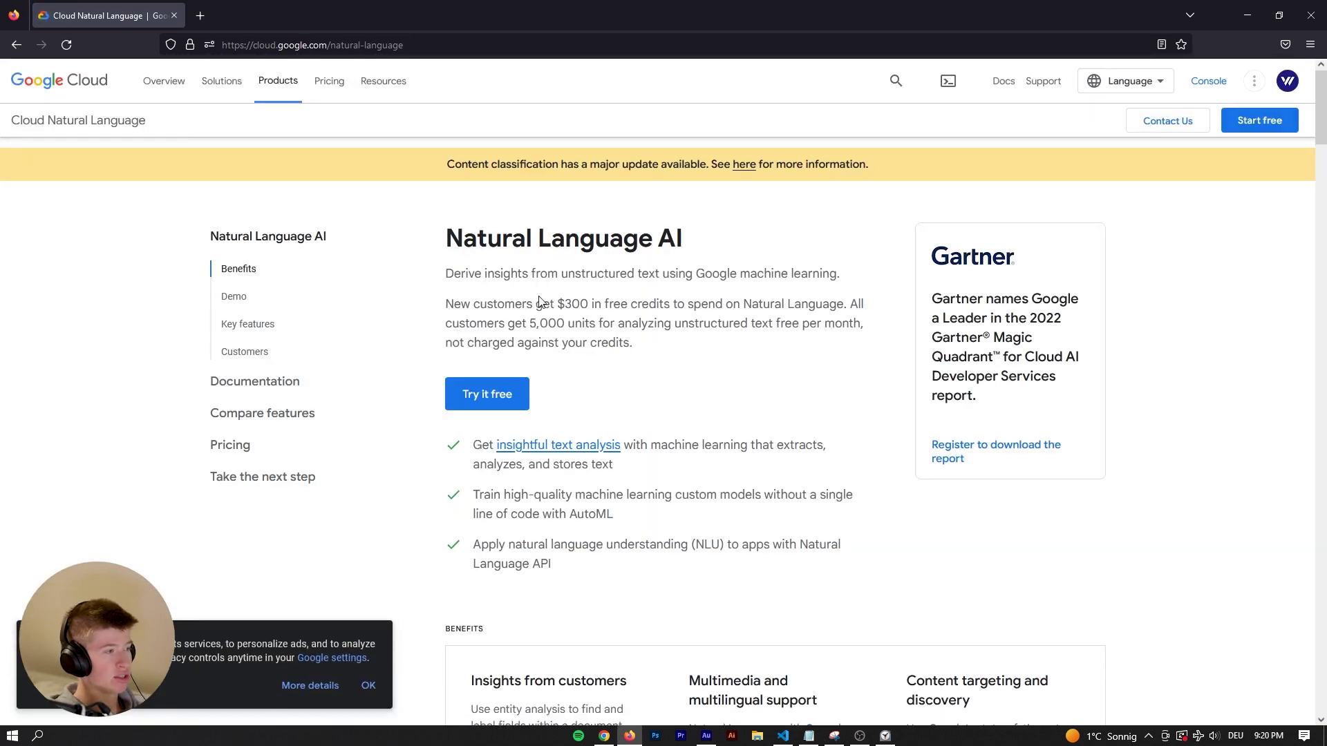
drag(467, 250, 695, 356)
click(696, 356)
scroll(696, 356, down, 2)
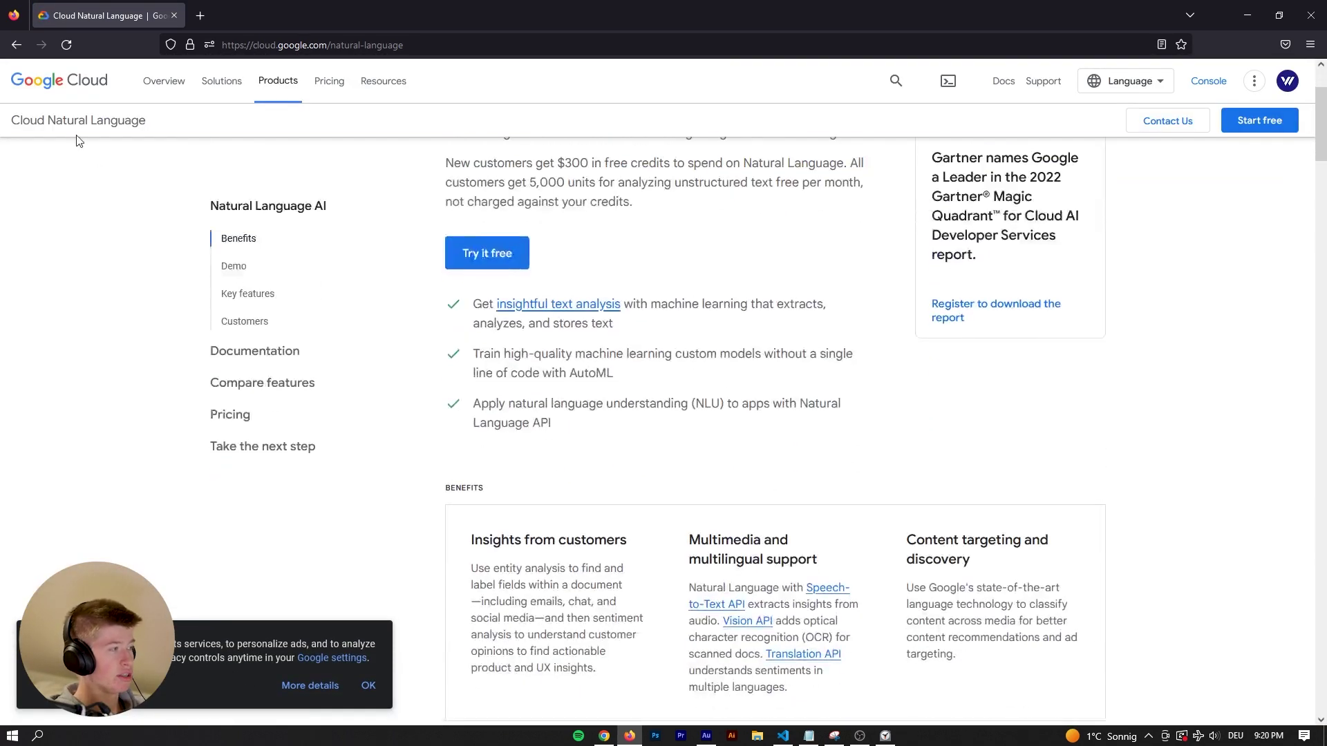
click(17, 45)
scroll(343, 404, down, 3)
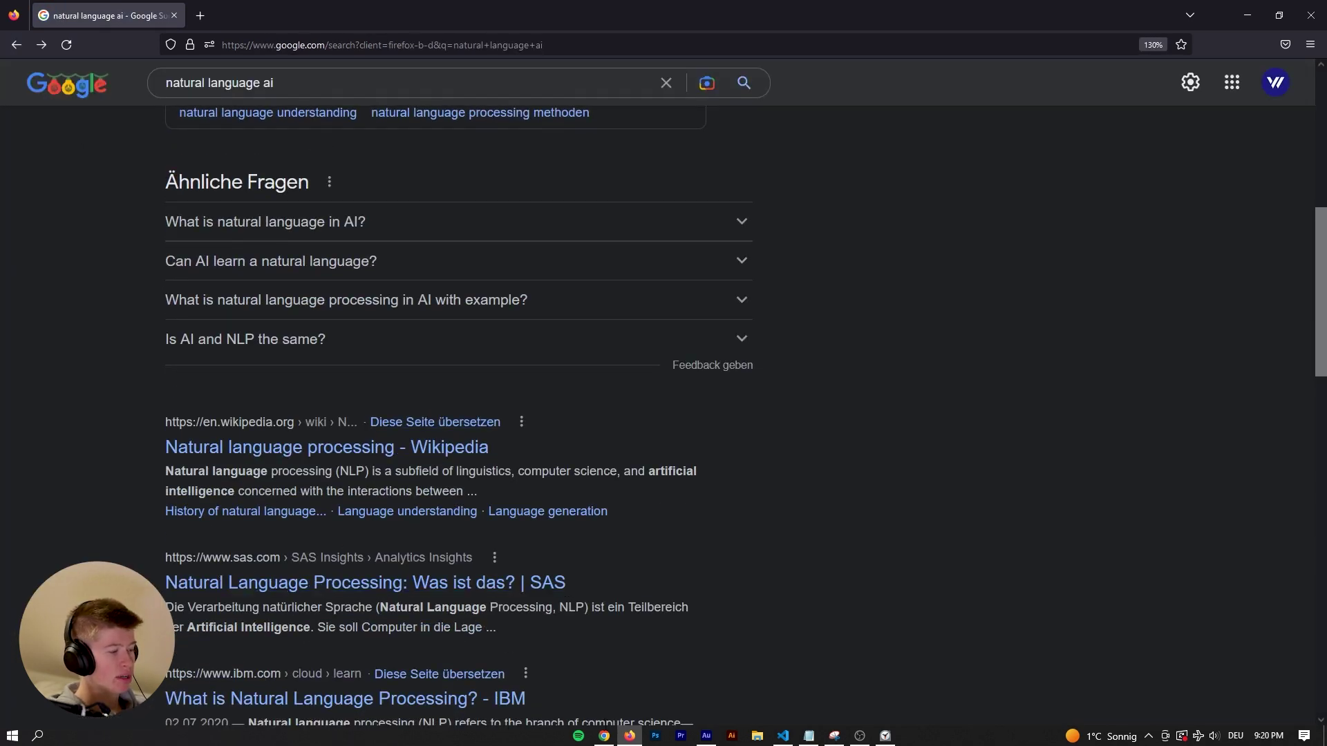
click(605, 735)
Switch the Playground model from text-davinci-003 to text-ada-001 and zoom in.
click(286, 248)
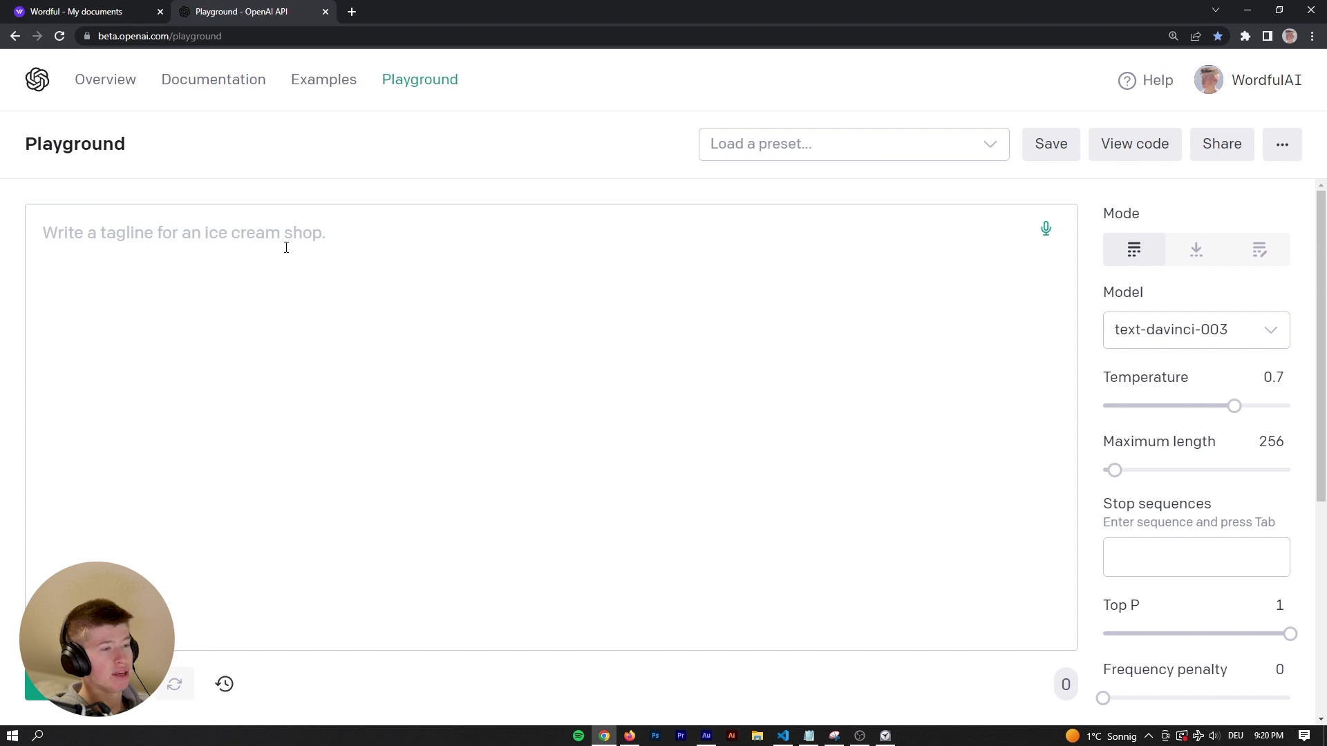
click(1210, 342)
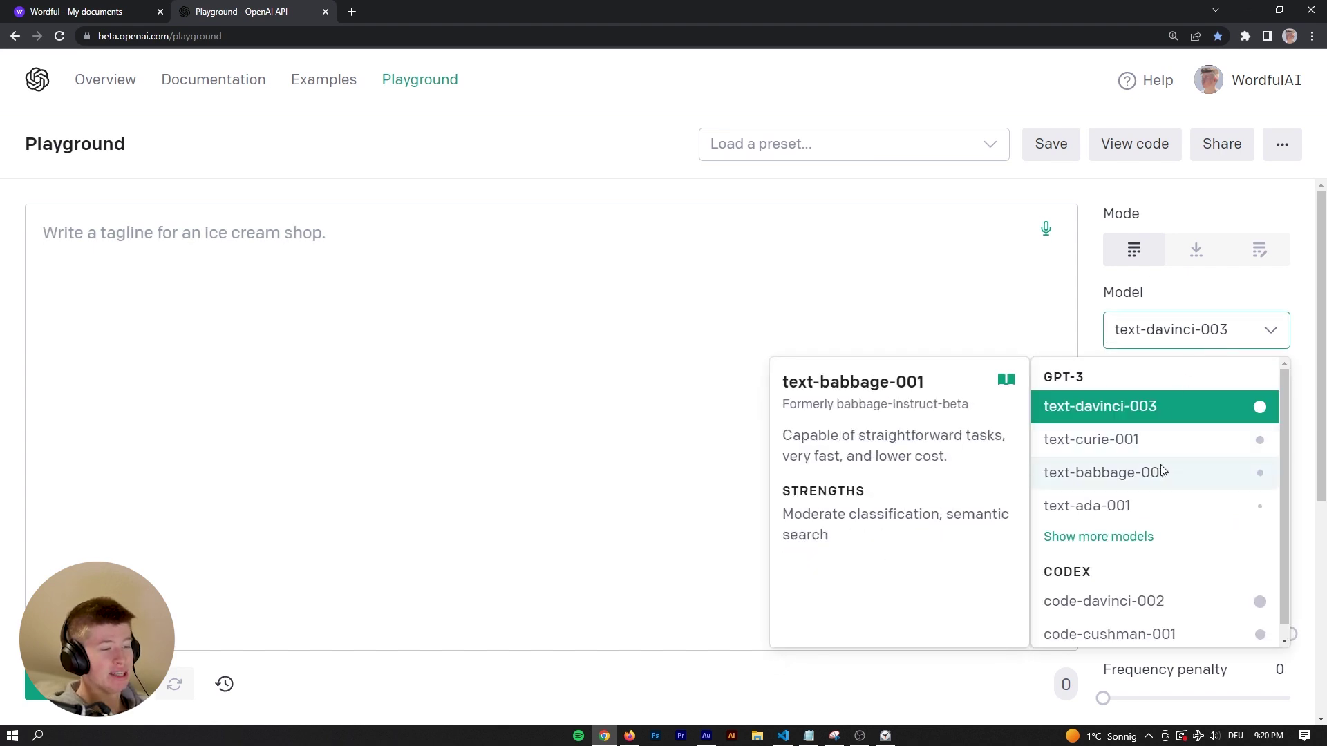
scroll(1159, 472, down, 1)
scroll(1162, 505, up, 1)
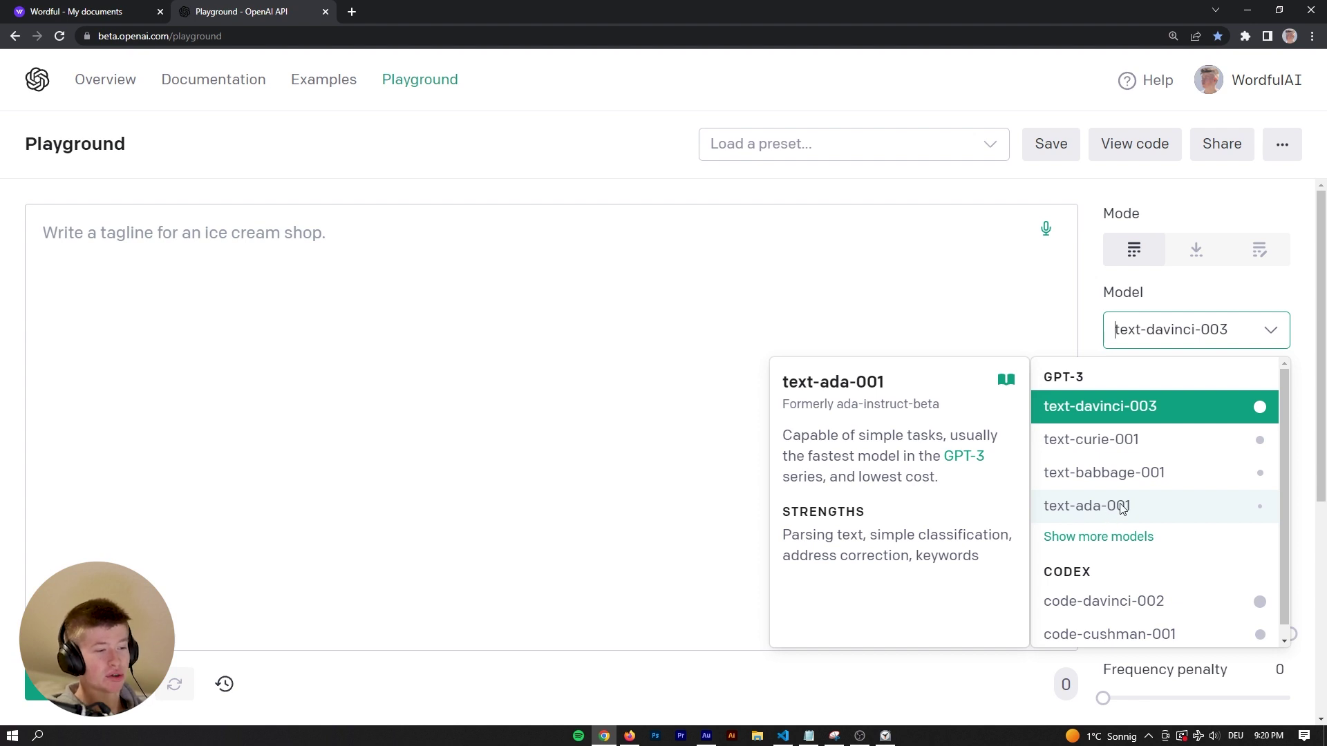
click(1122, 507)
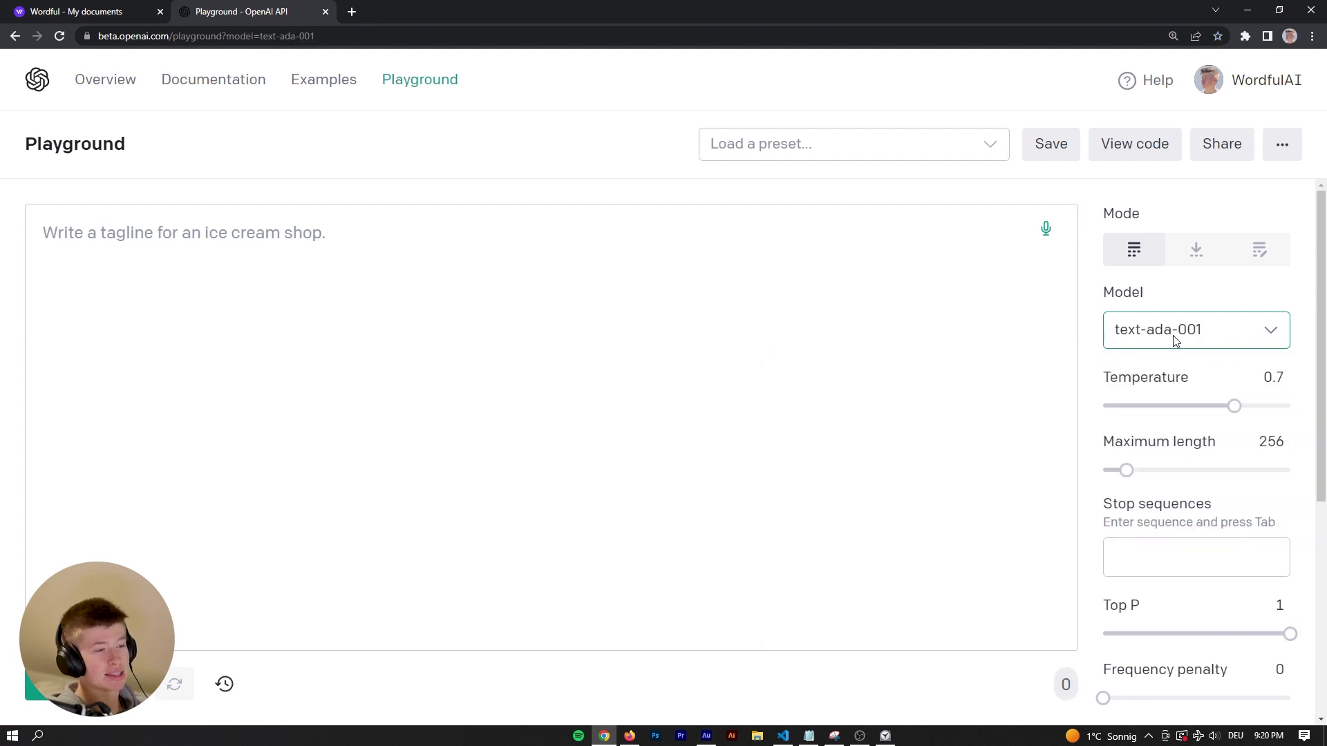
key(ctrl+plus)
Reopen the model list to read the text-ada-001 description, then close it.
click(949, 103)
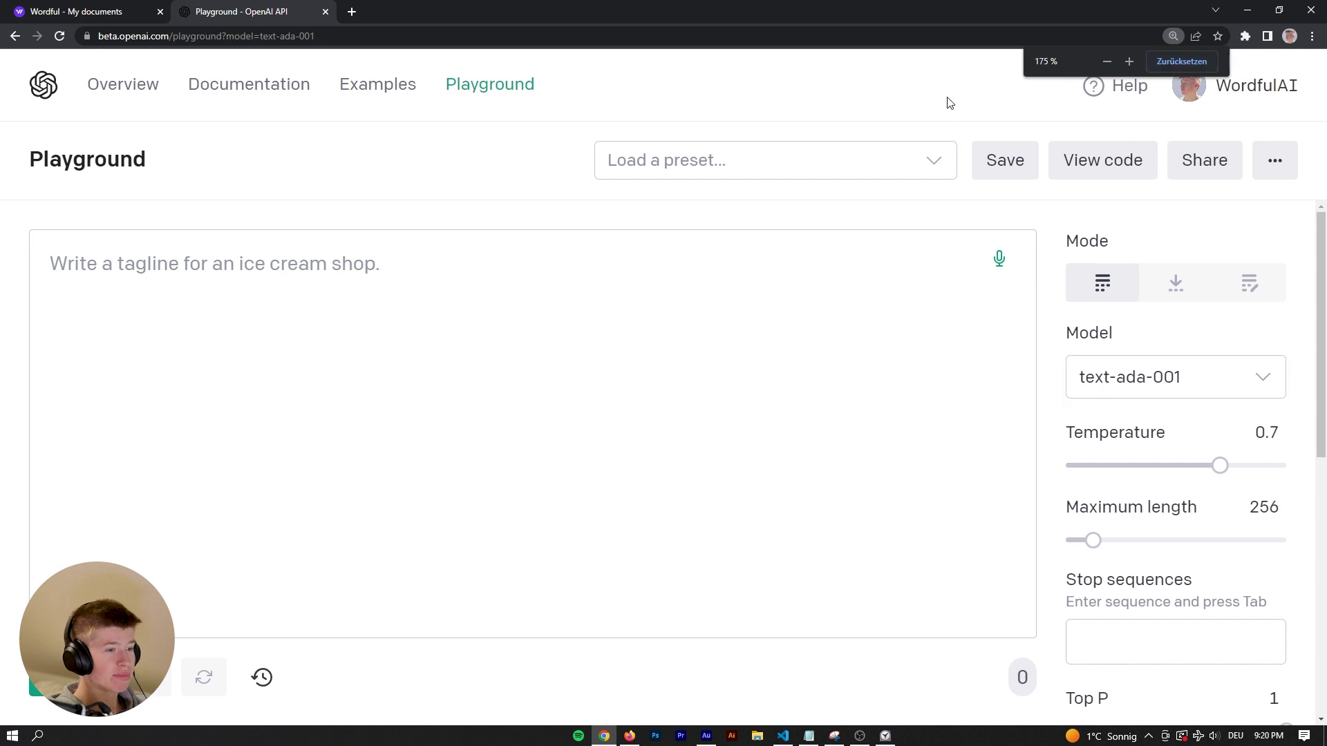
click(1139, 385)
mouse_move(1052, 445)
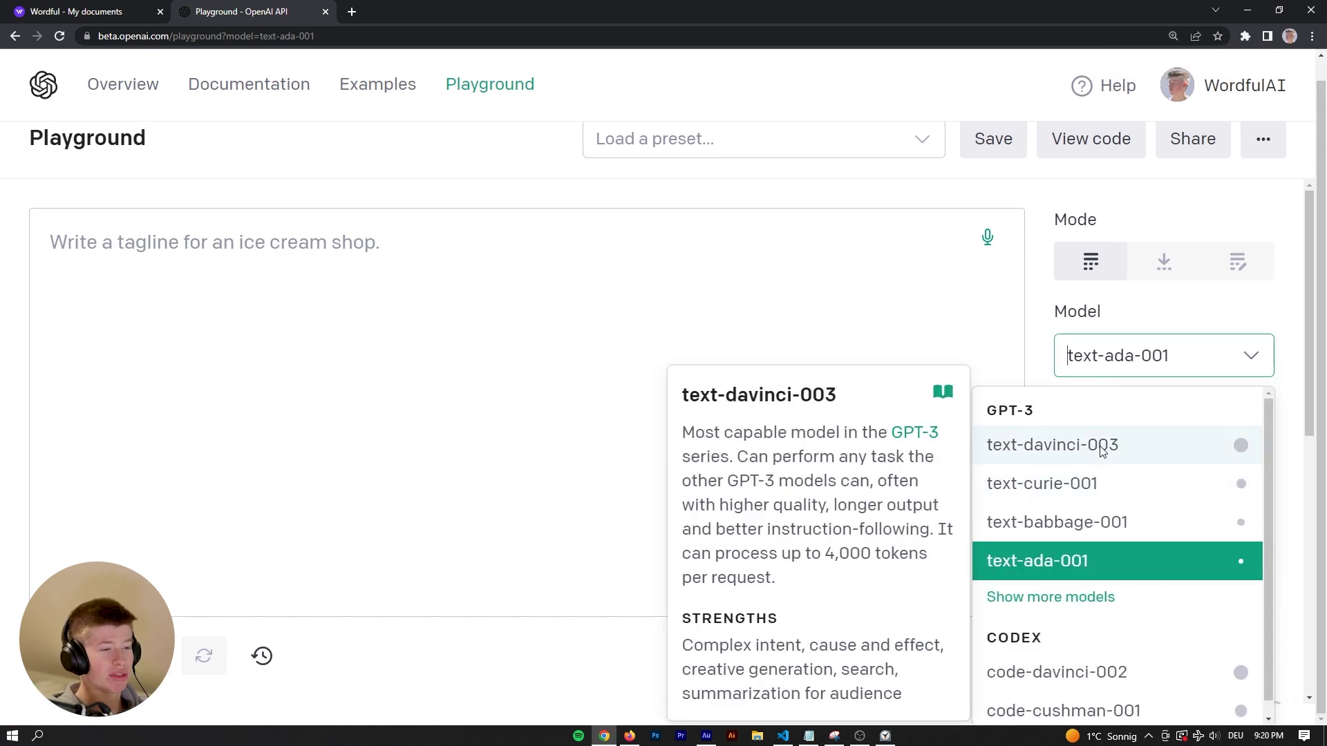
click(1048, 284)
click(1172, 393)
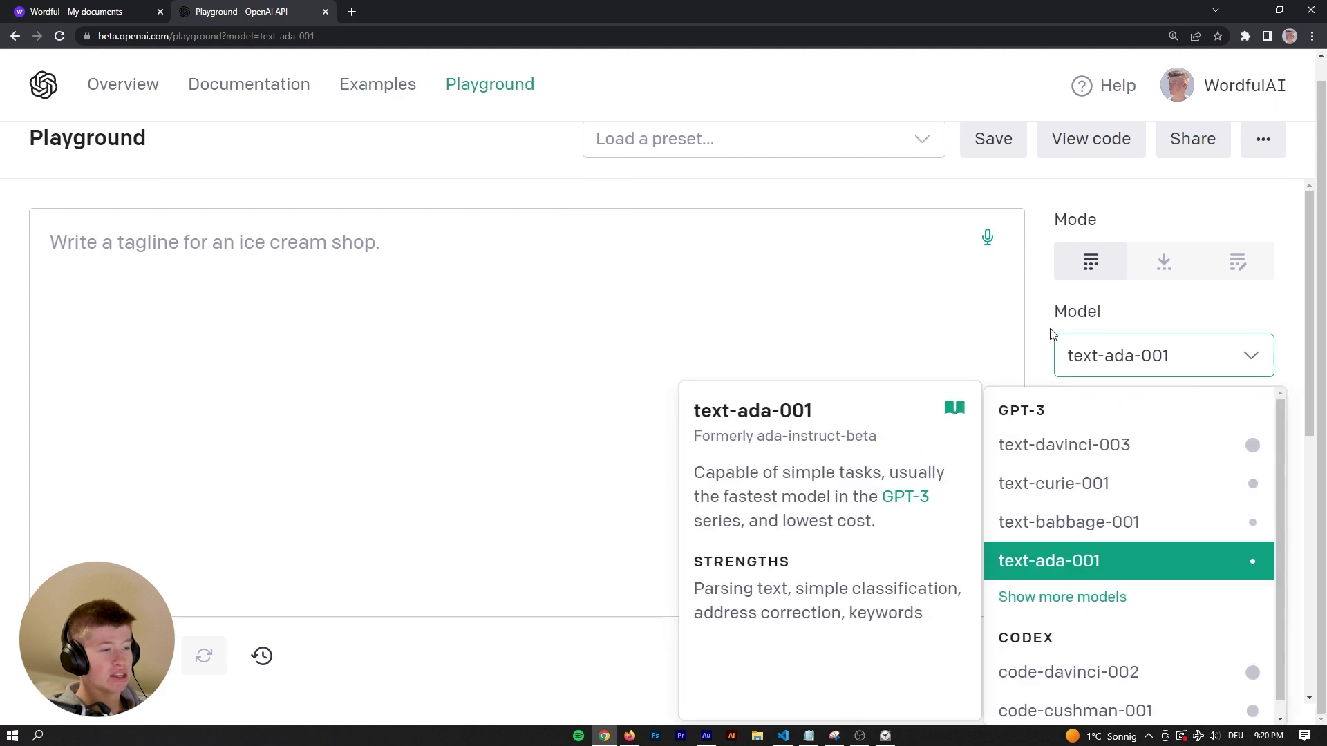
key(ctrl+minus)
click(1093, 313)
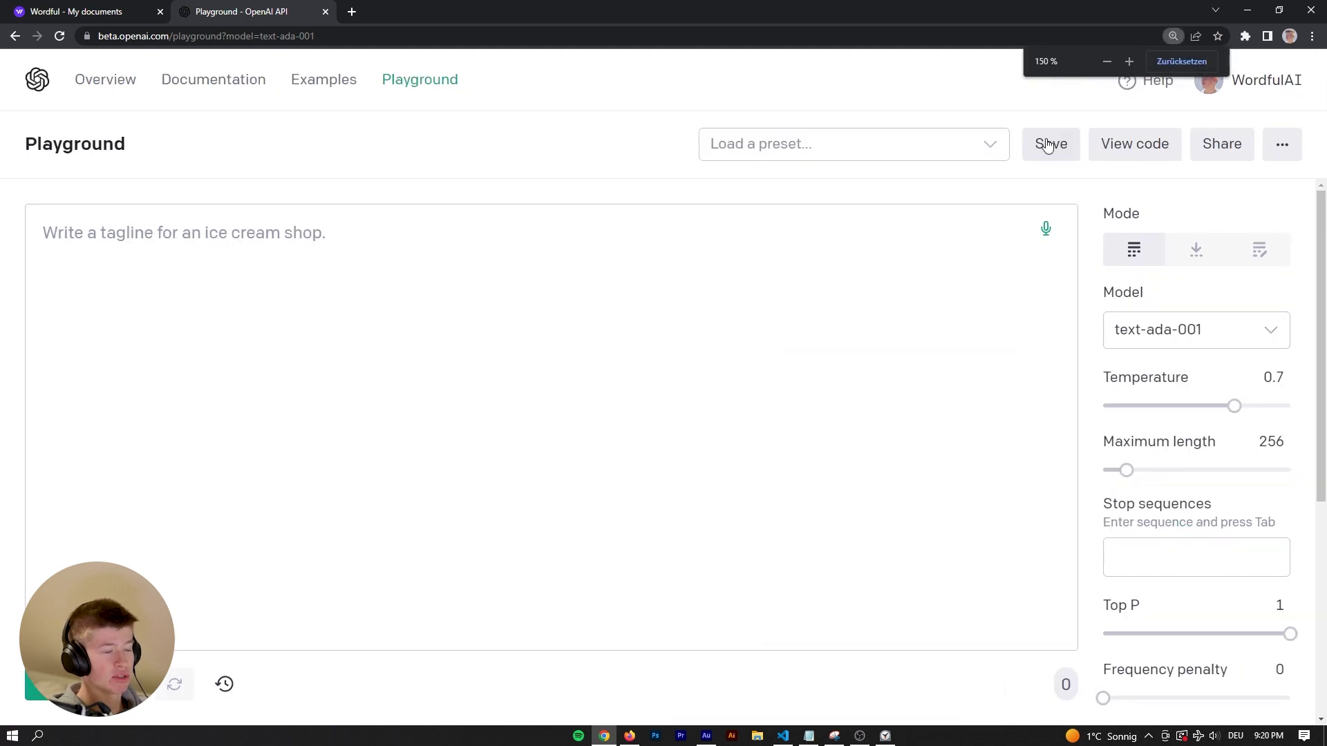
click(1167, 329)
key(Escape)
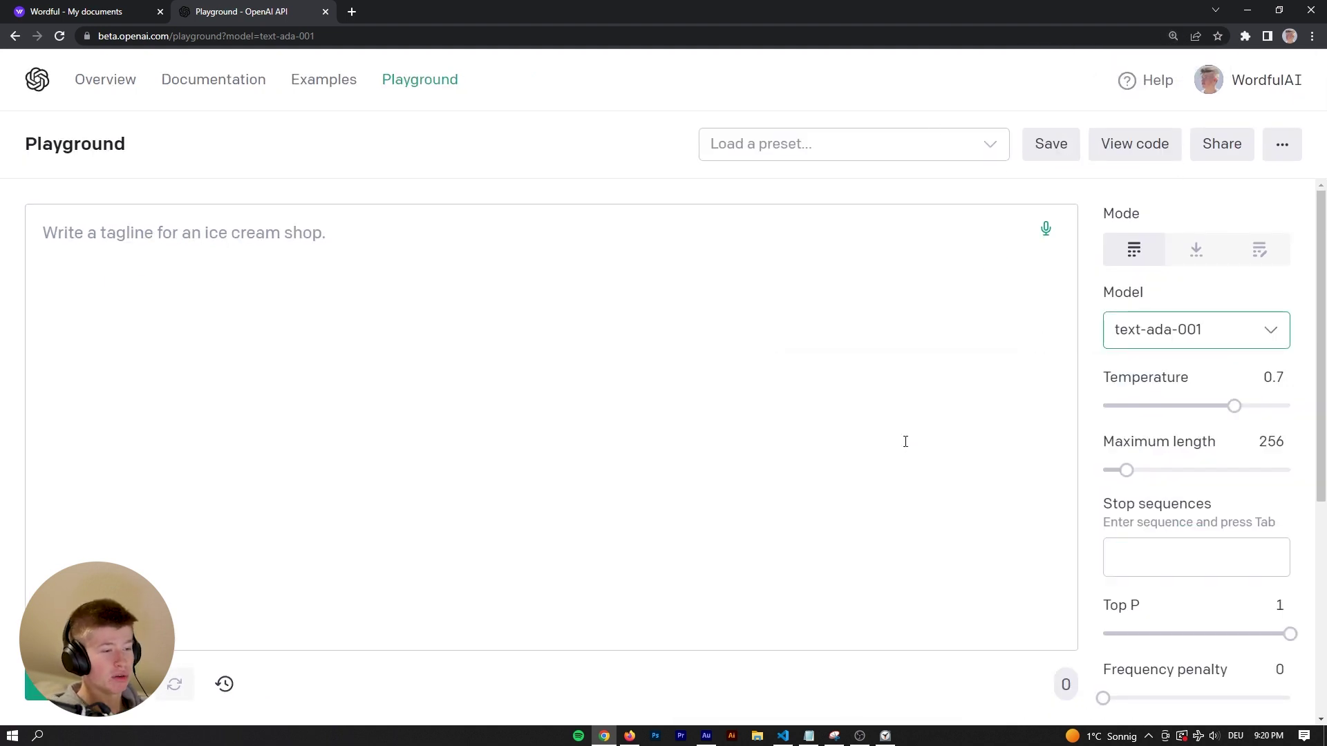
click(276, 283)
Paste the Notepad line 'Compose a text from keywords: Web development, trend, 2023, react' into the prompt.
click(808, 736)
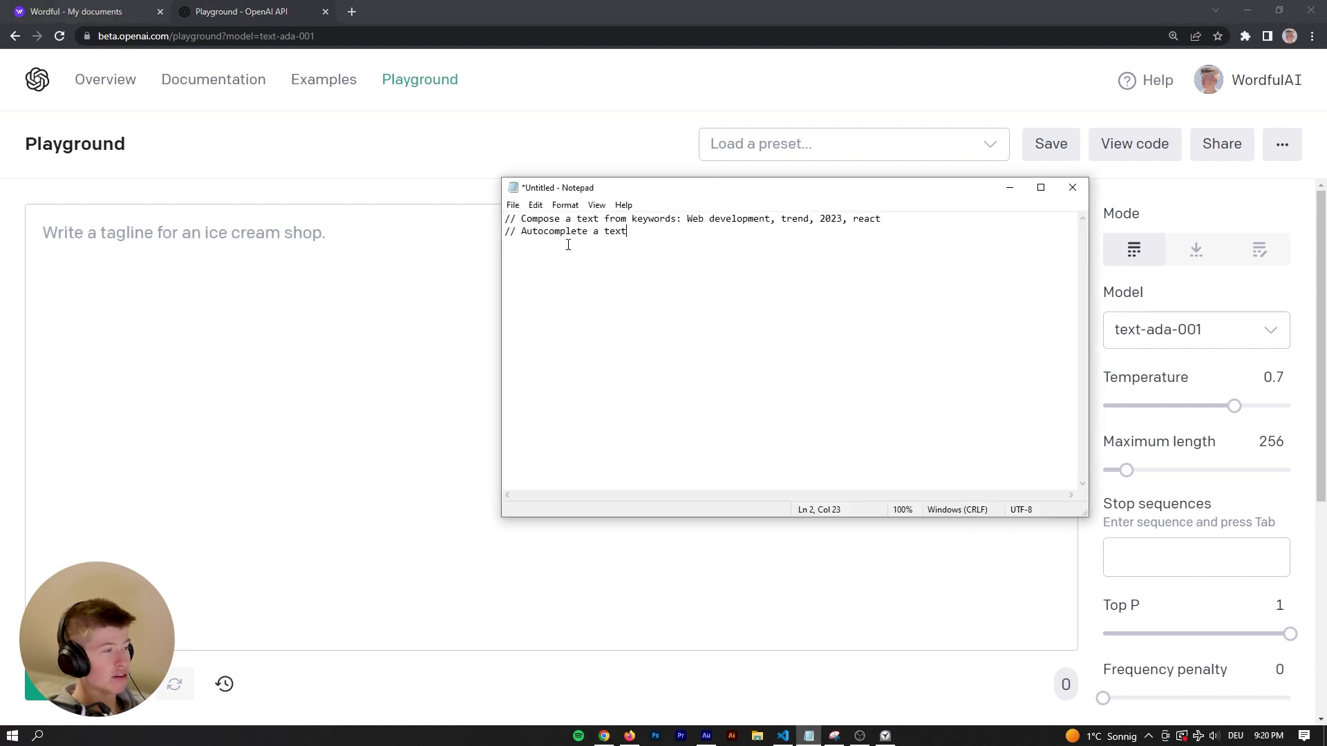
drag(881, 219, 526, 218)
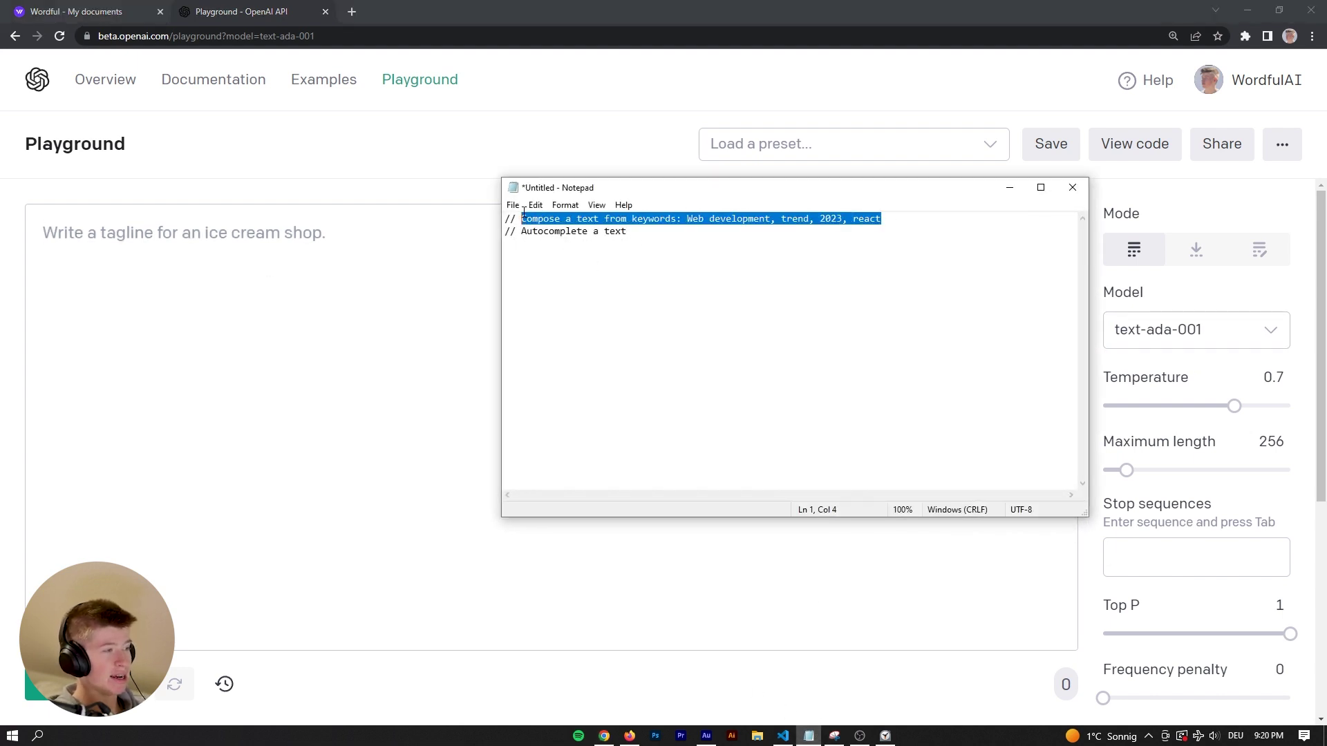
click(525, 169)
click(248, 244)
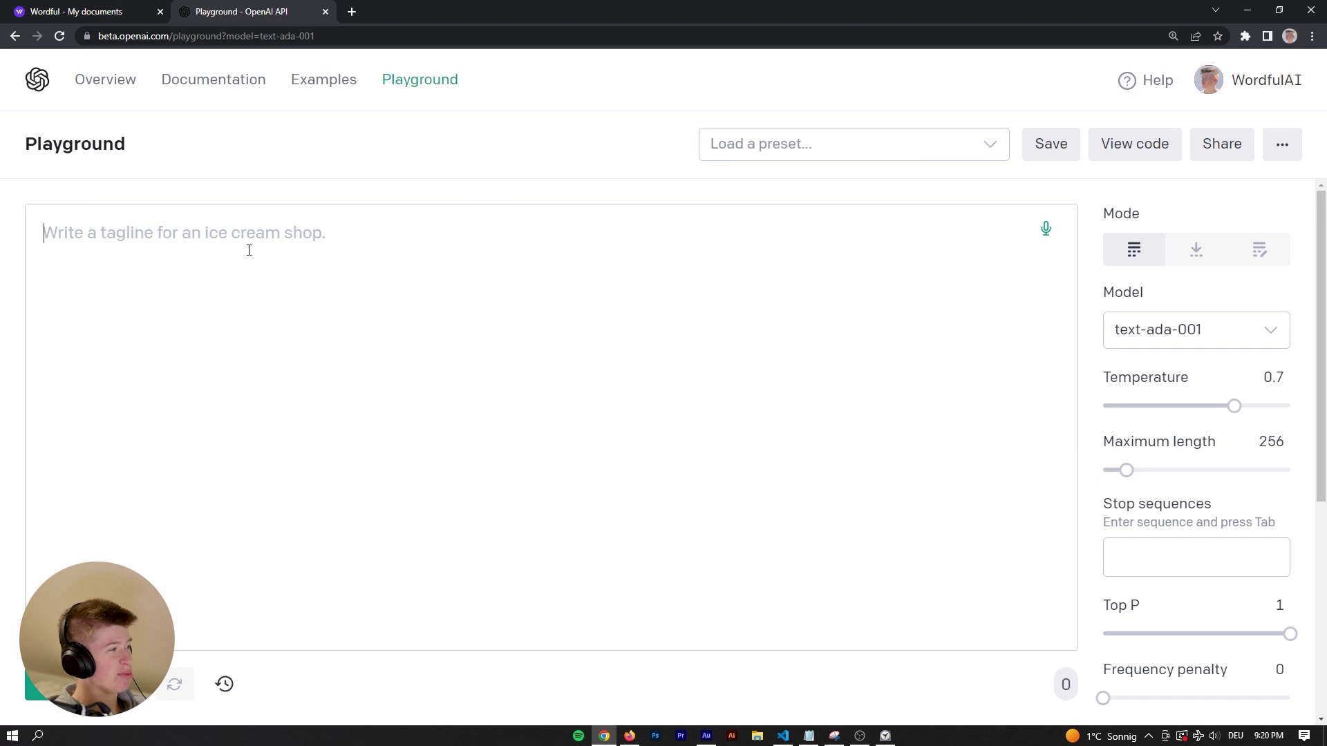
text(Compose a text from keywords: Web development, trend, 2023, react)
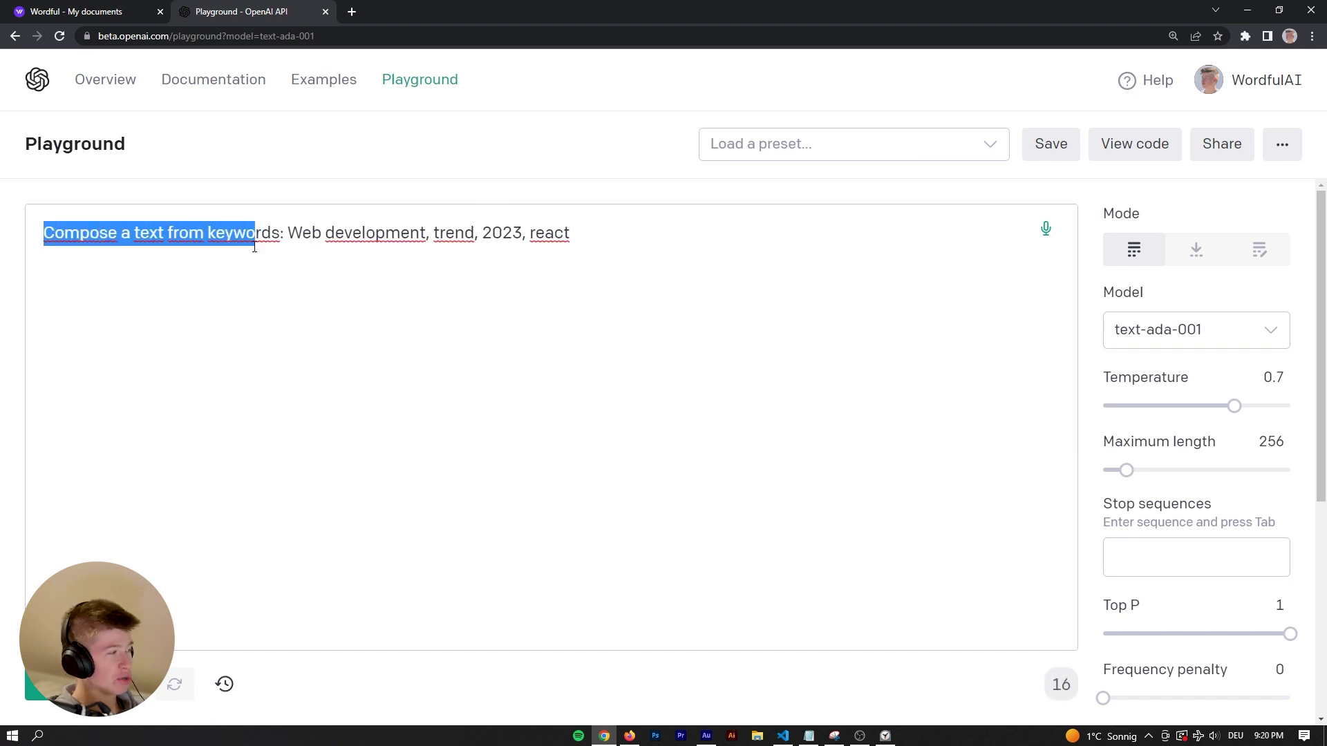
Highlight the pasted keyword list and place the caret after 'react'.
drag(44, 234, 282, 238)
click(305, 246)
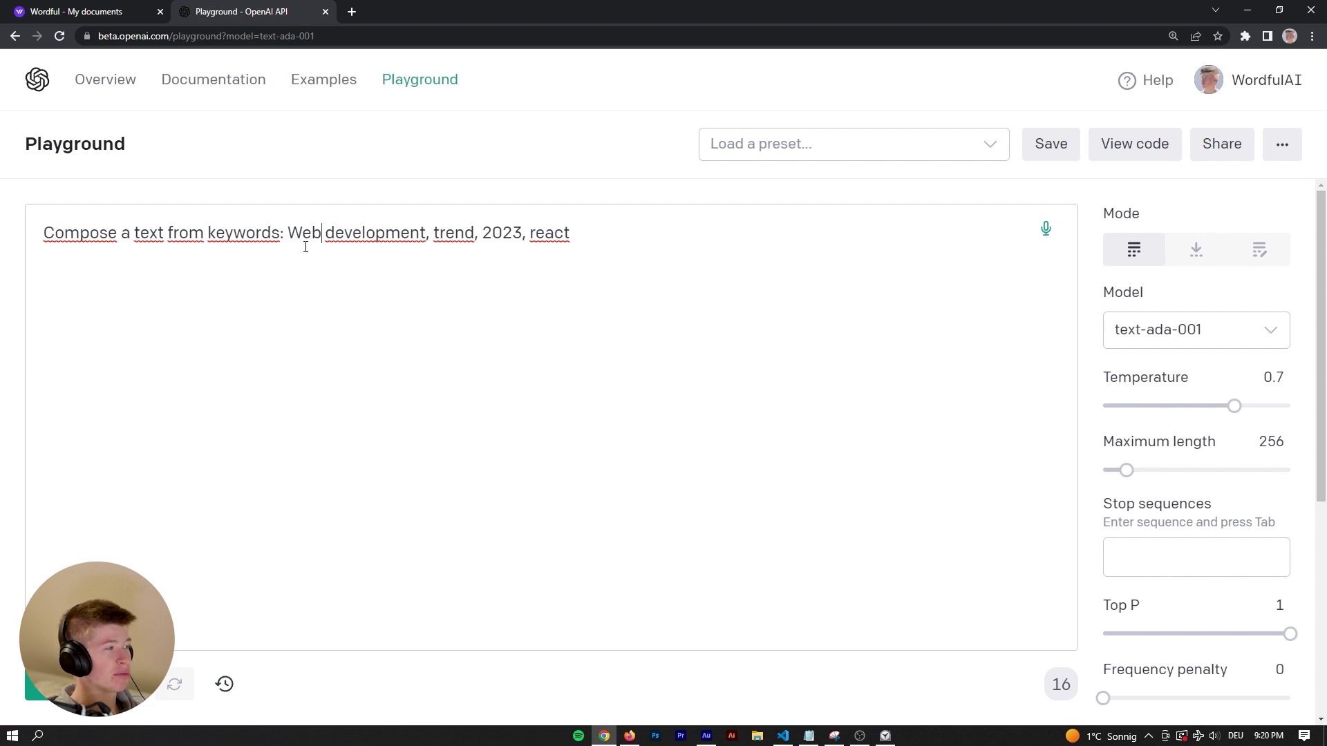
drag(286, 237, 566, 236)
click(622, 257)
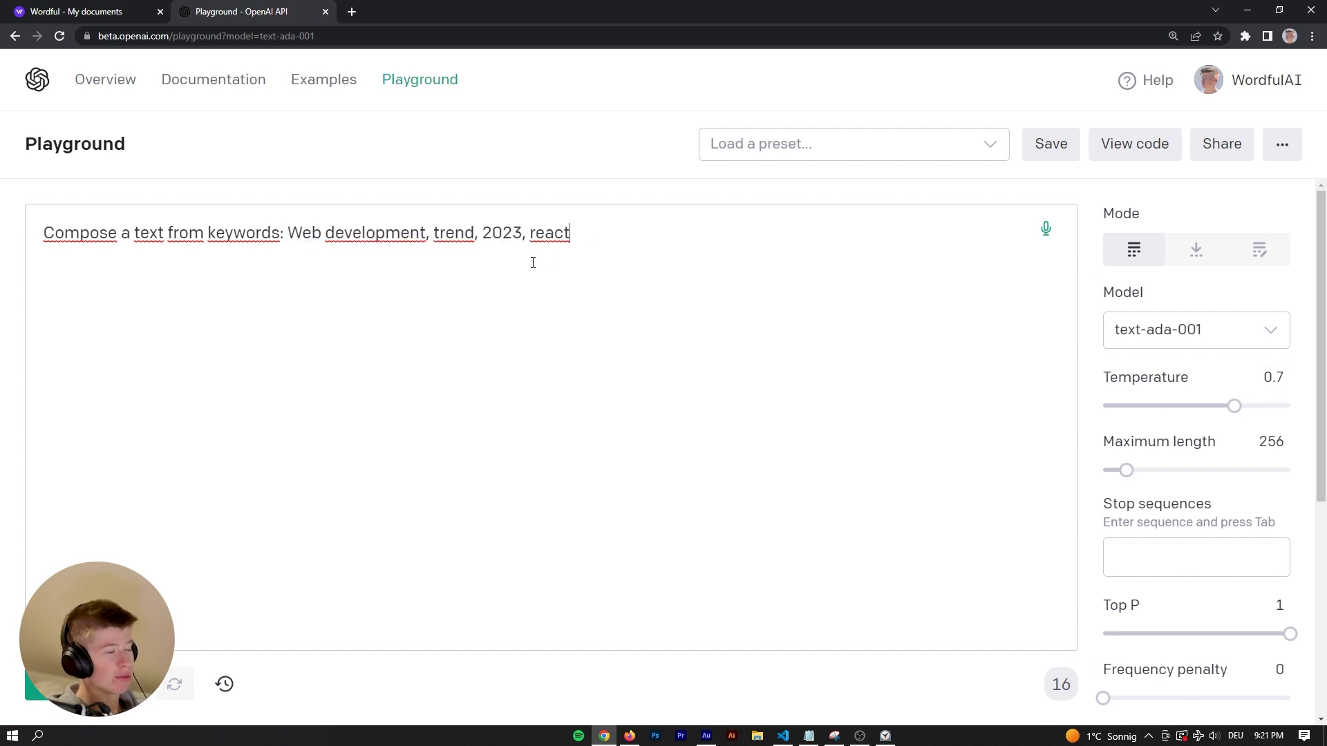
Generate a completion, then select the added 'front-end, back-end' words and the echoed line.
click(46, 685)
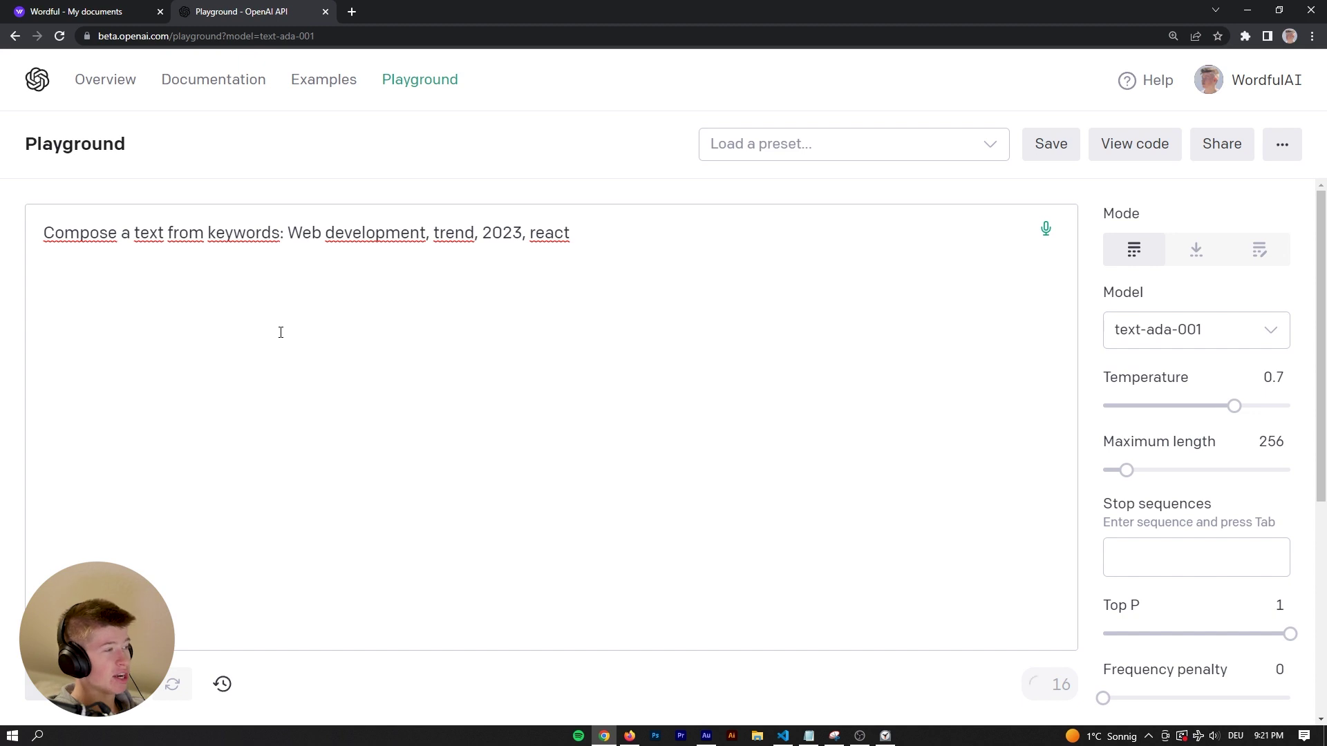
drag(490, 284, 56, 282)
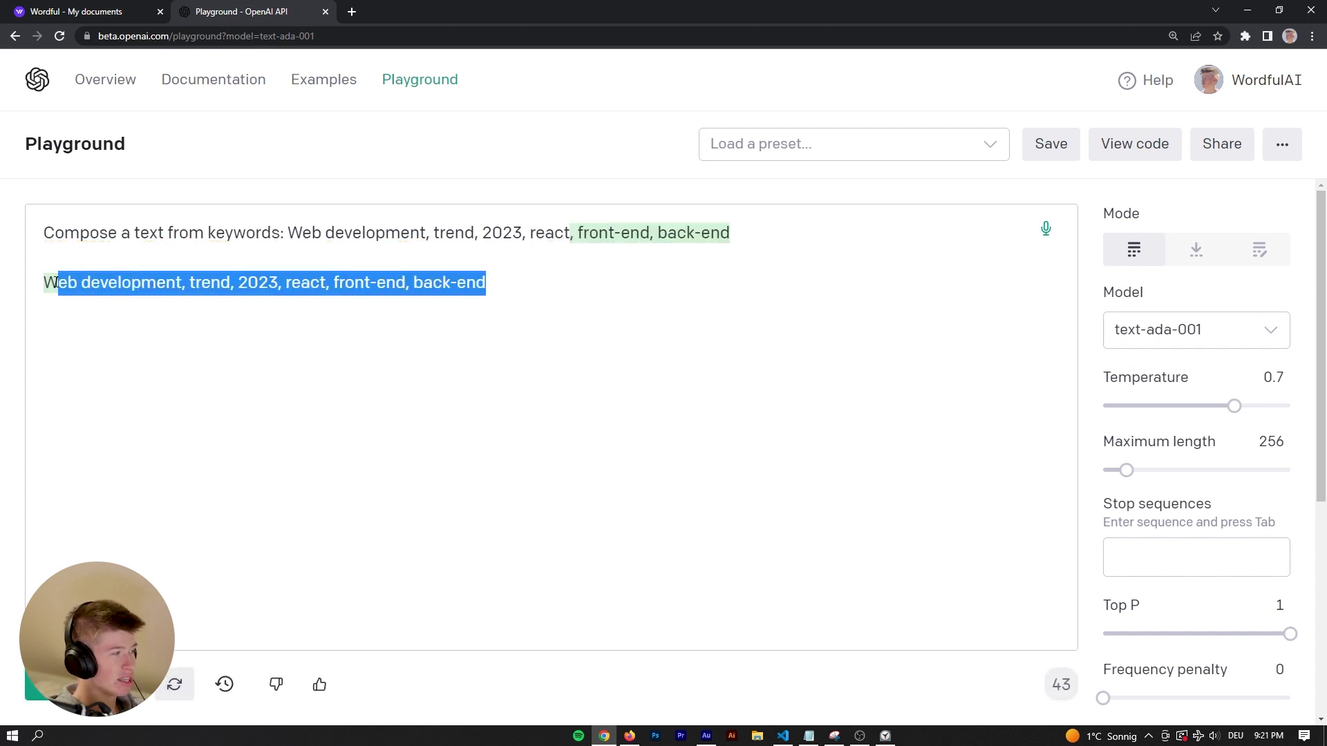
mouse_move(577, 233)
mouse_down()
mouse_move(745, 237)
mouse_move(539, 281)
mouse_move(584, 230)
mouse_up()
scroll(1253, 419, down, 2)
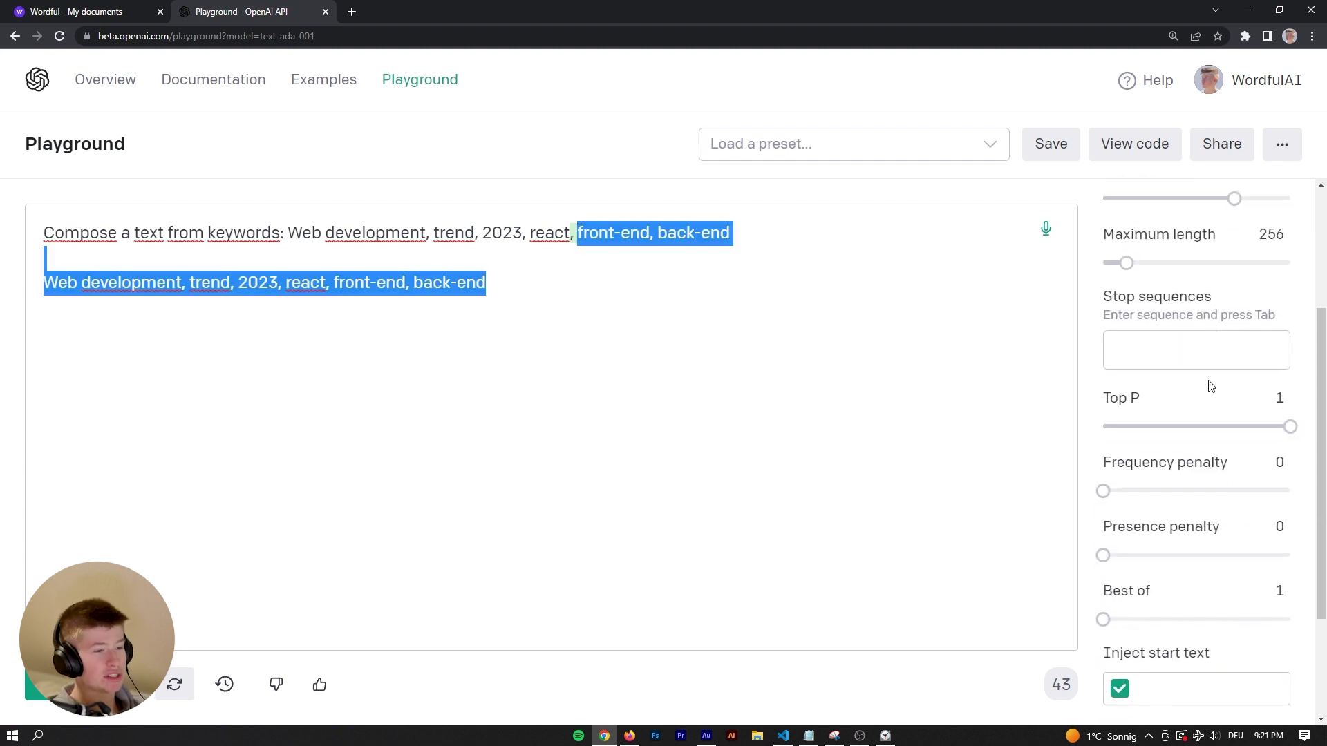
scroll(1209, 383, up, 2)
click(799, 341)
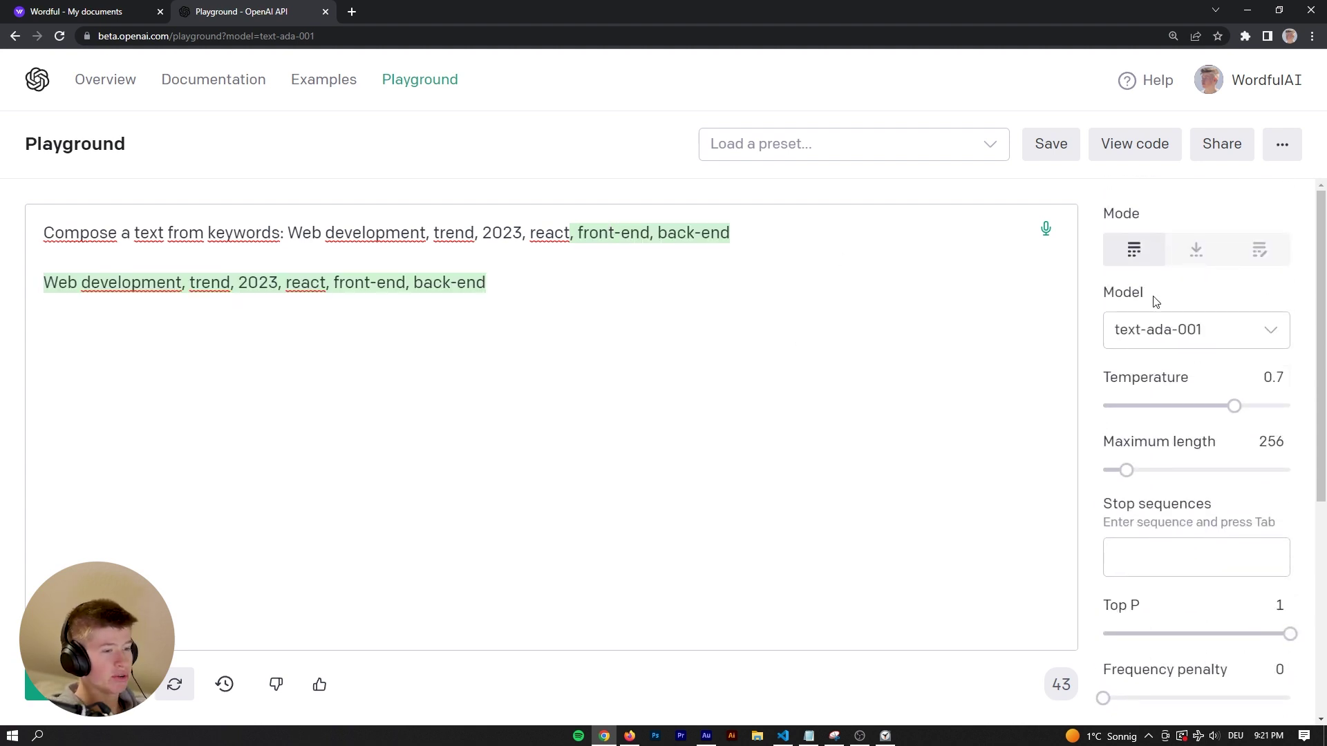
shift+click(585, 234)
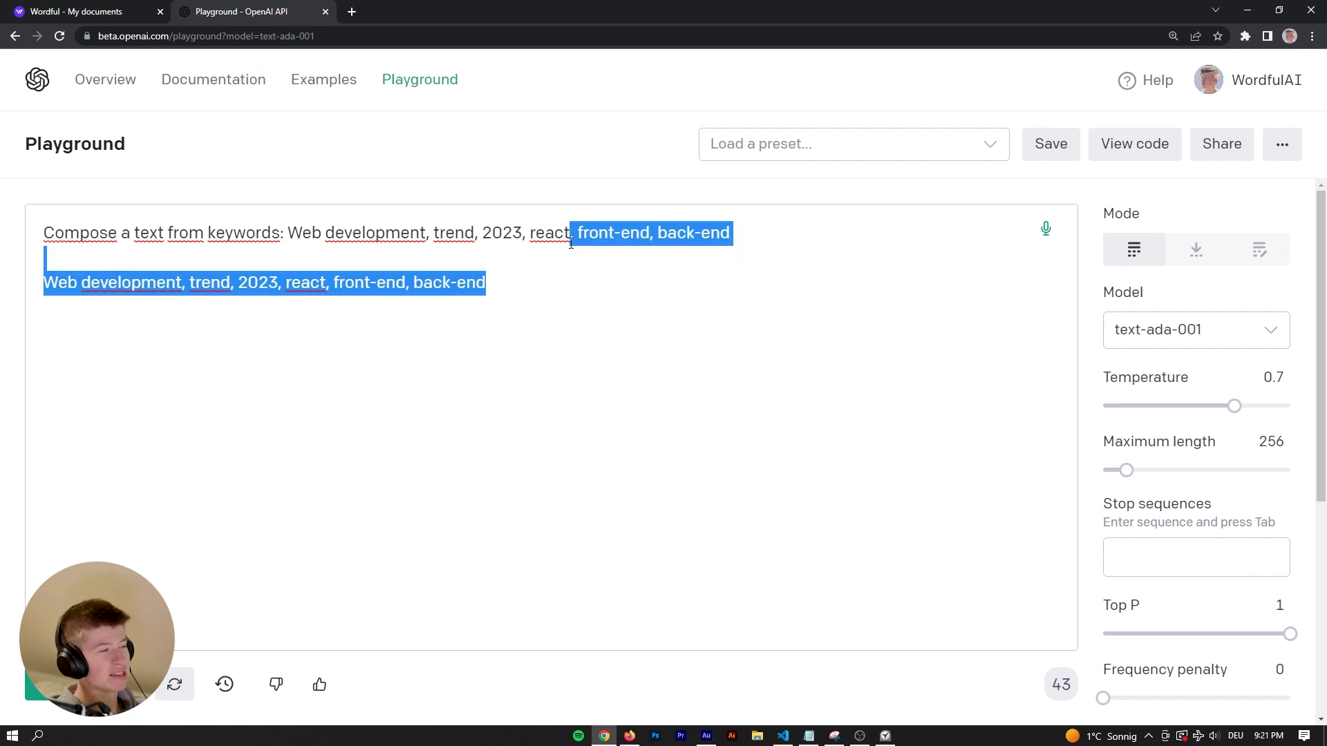
Delete the extra keywords and echoed line, then switch the model to text-babbage-001.
click(1144, 342)
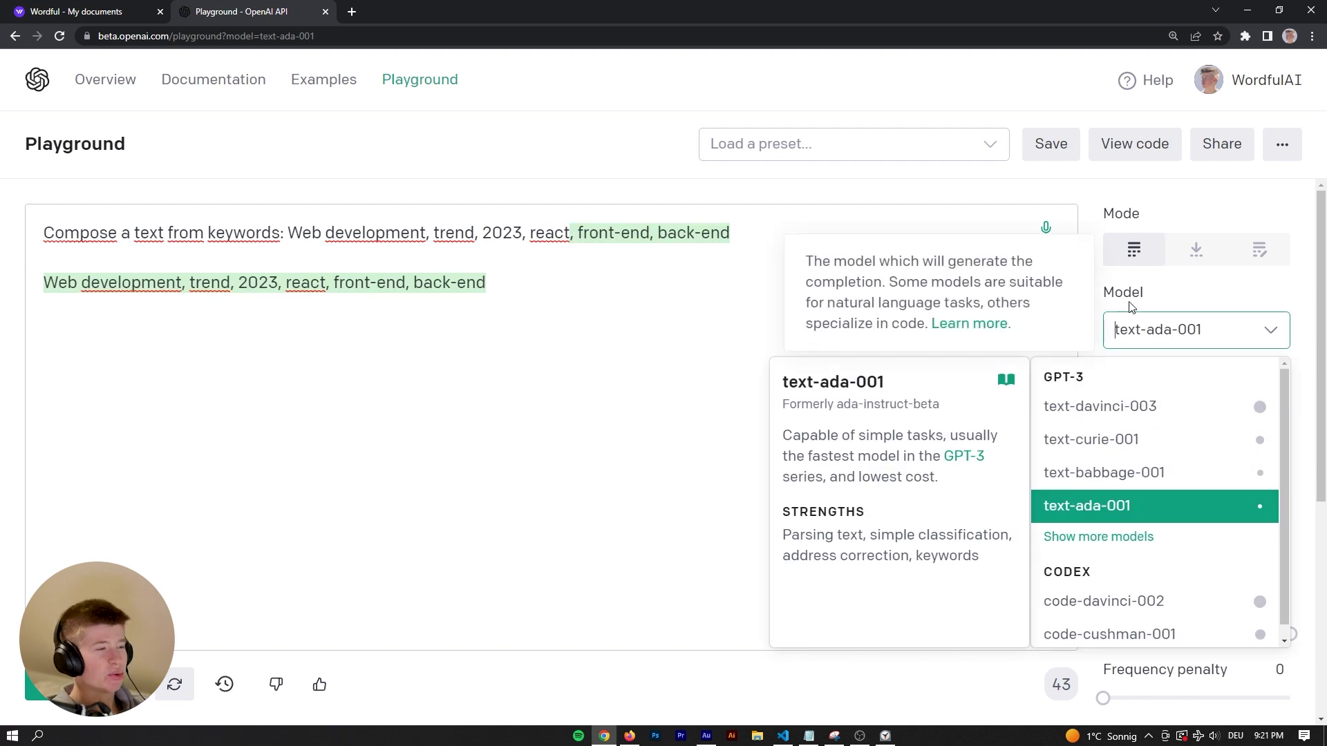
click(599, 287)
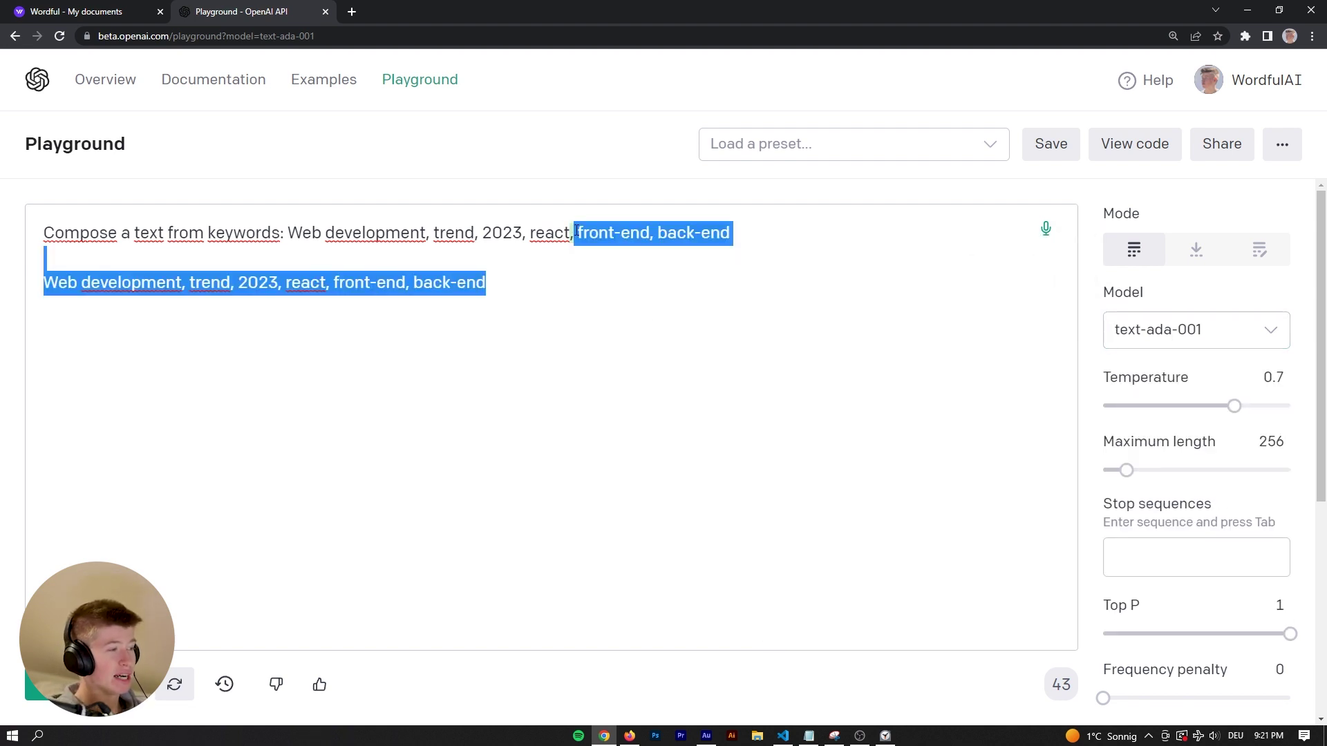
key(BackSpace)
key(BackSpace)
click(1209, 341)
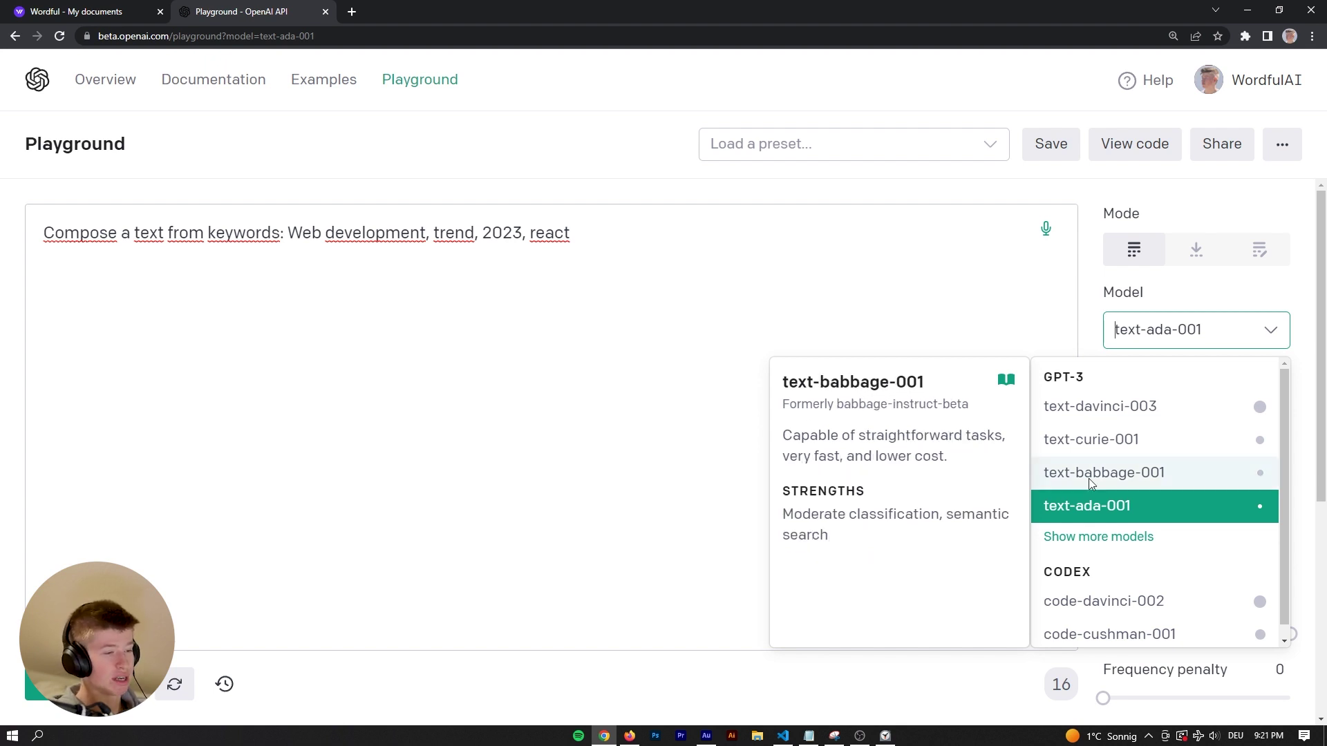
click(1151, 477)
Generate a text-babbage-001 completion and read through its sentences.
click(64, 685)
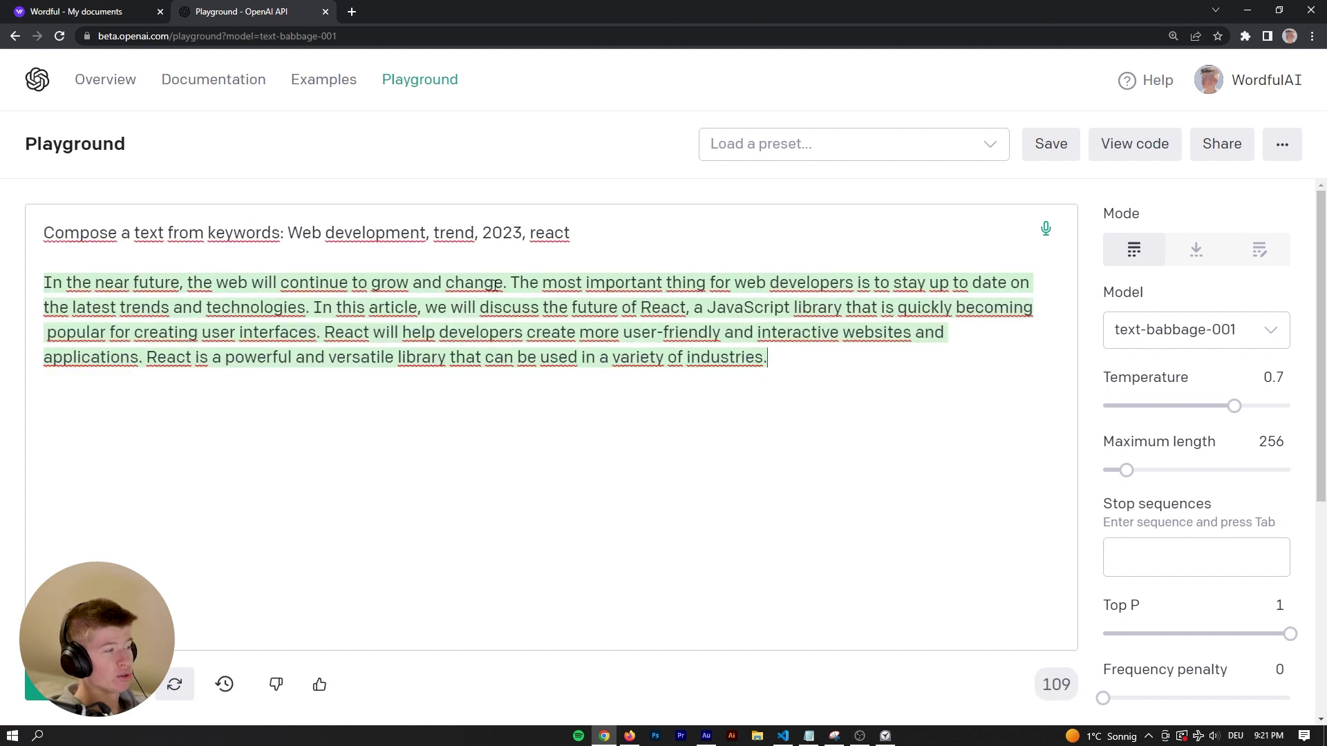
drag(508, 283, 1012, 282)
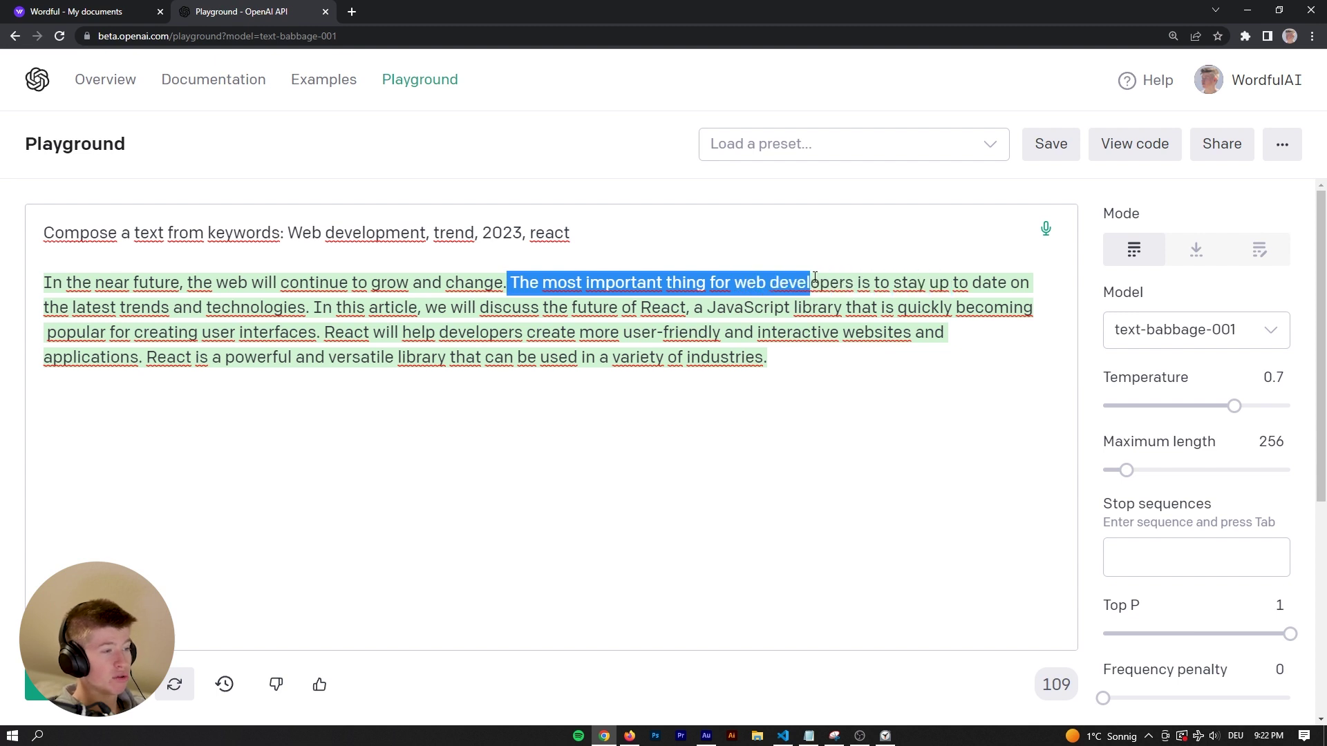
drag(1011, 282, 311, 307)
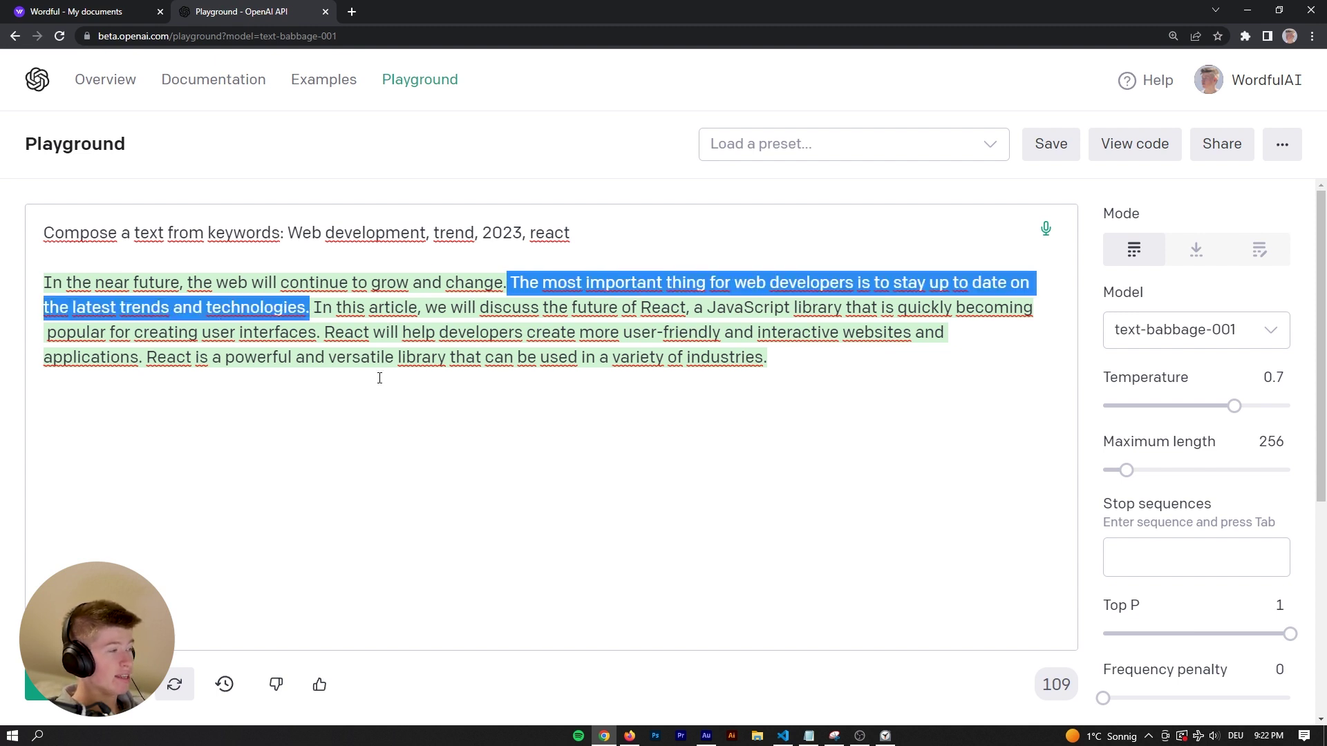
click(378, 357)
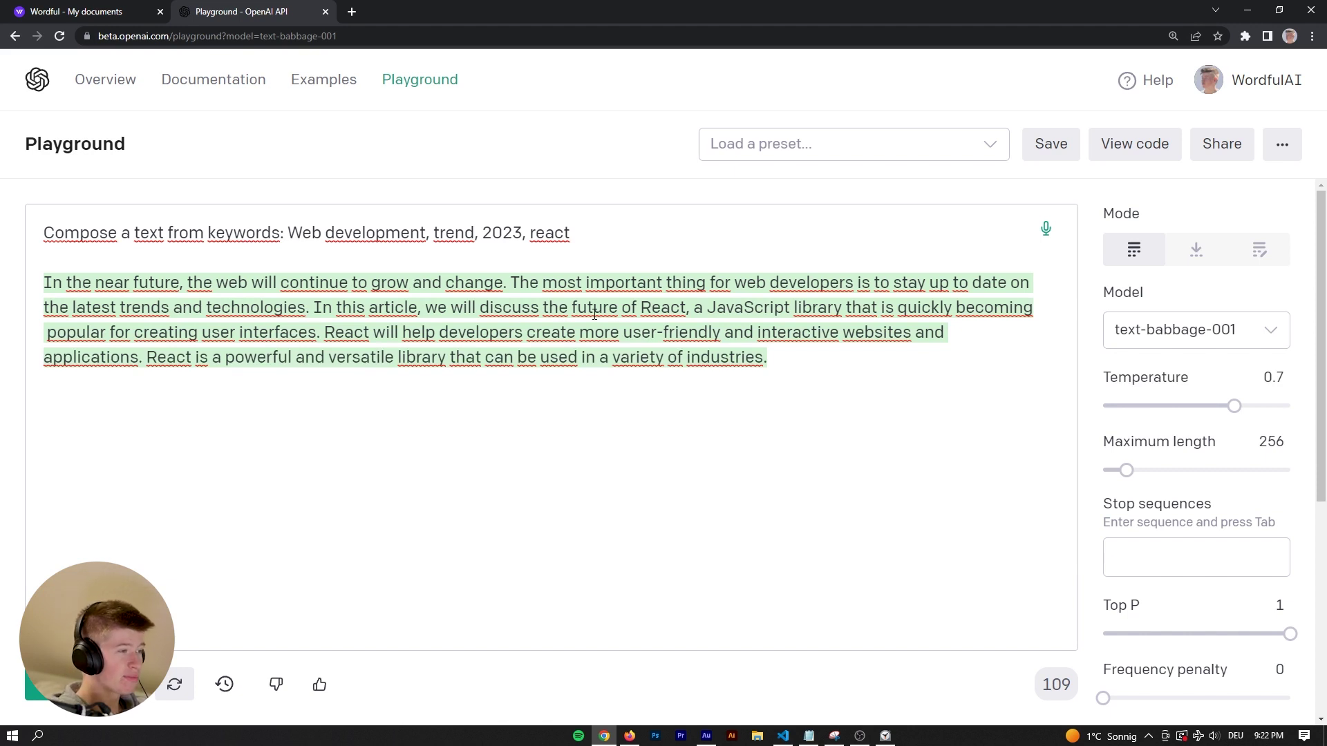
drag(314, 307, 421, 297)
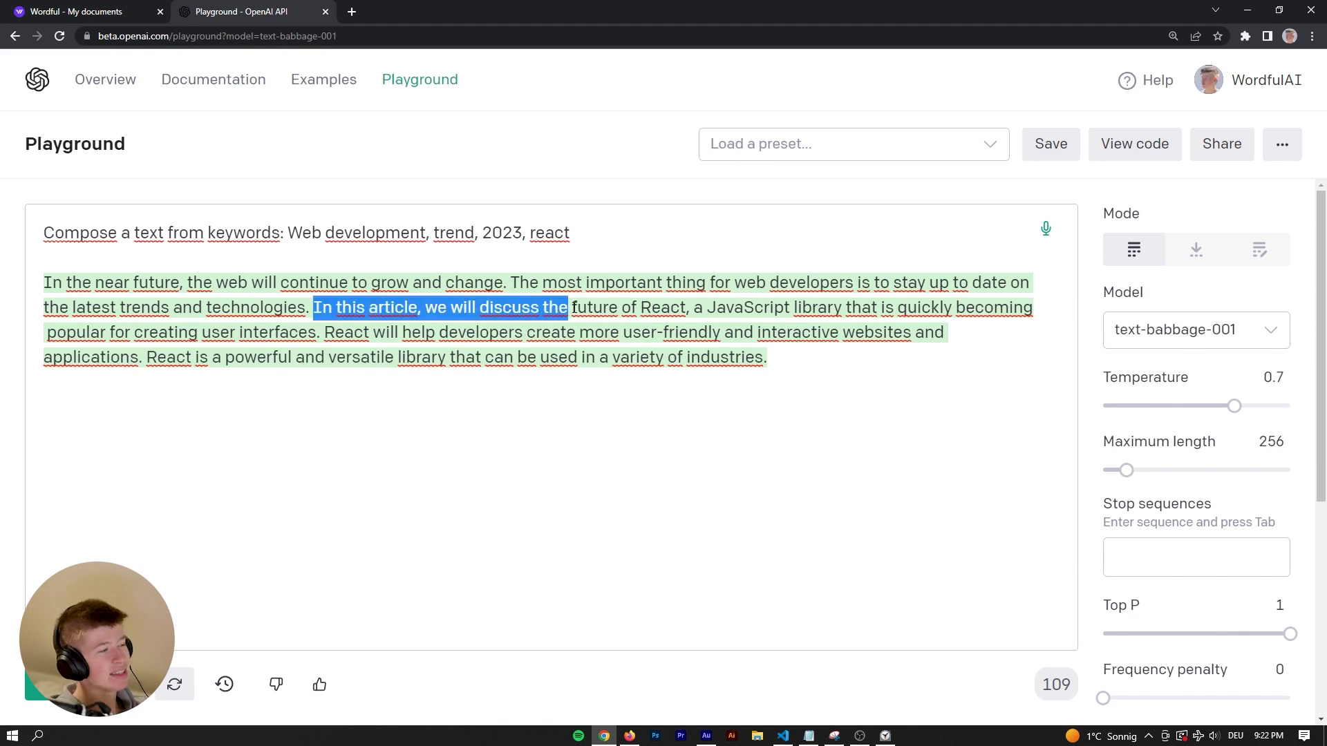
click(432, 294)
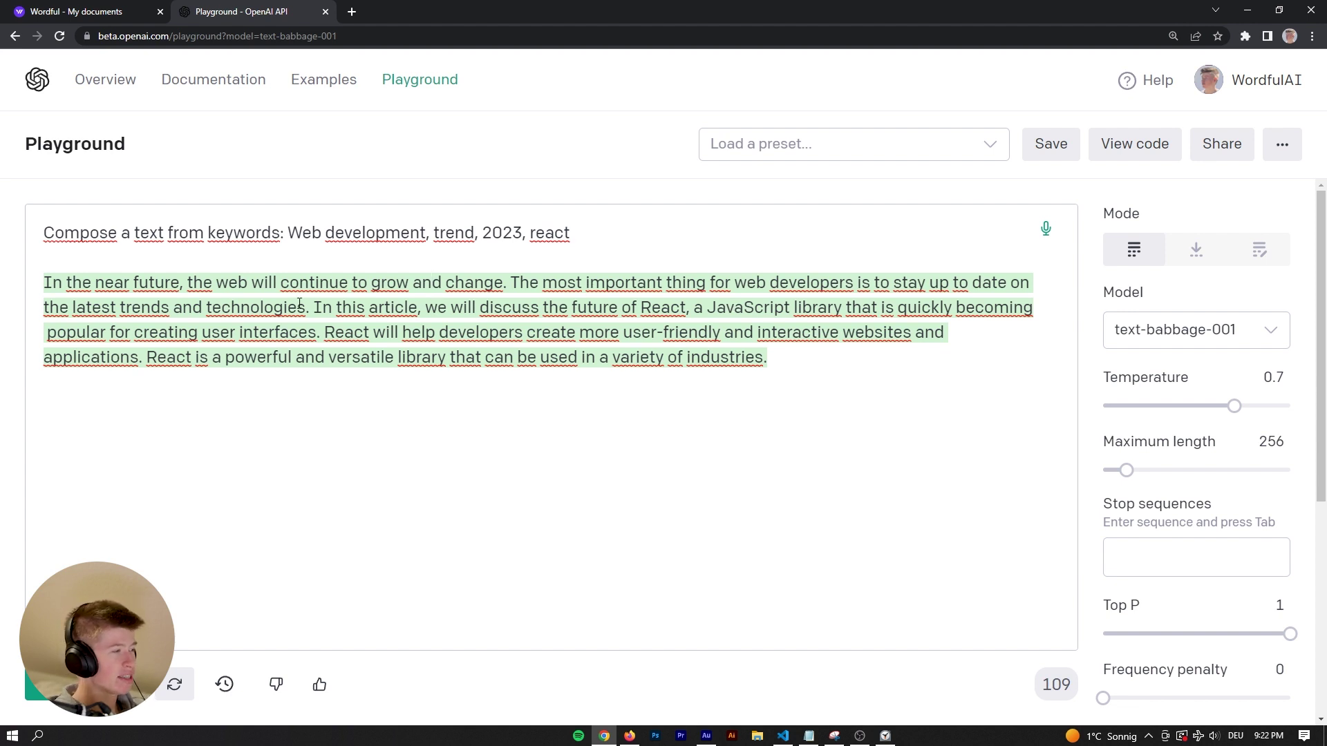
Delete the whole babbage-generated paragraph, leaving only the keyword prompt.
mouse_move(328, 332)
mouse_down()
mouse_move(819, 356)
mouse_move(321, 332)
mouse_up()
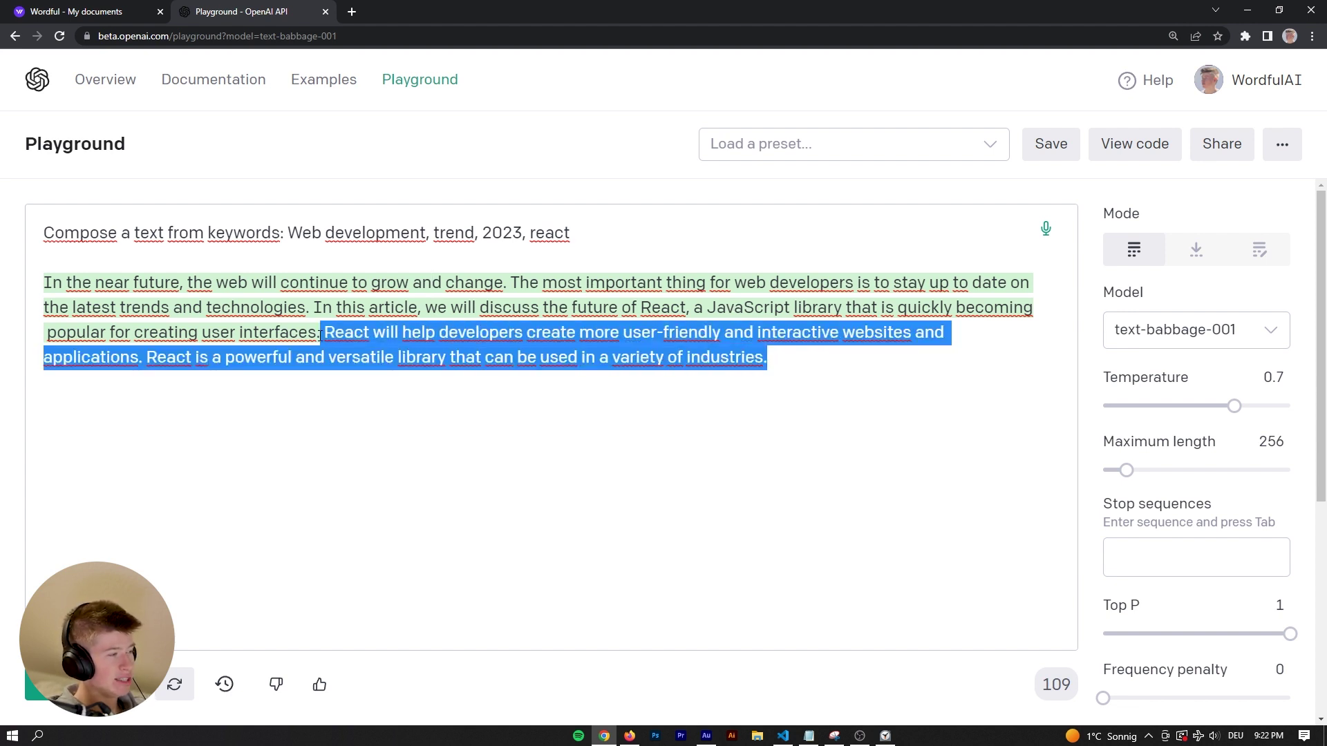
click(819, 358)
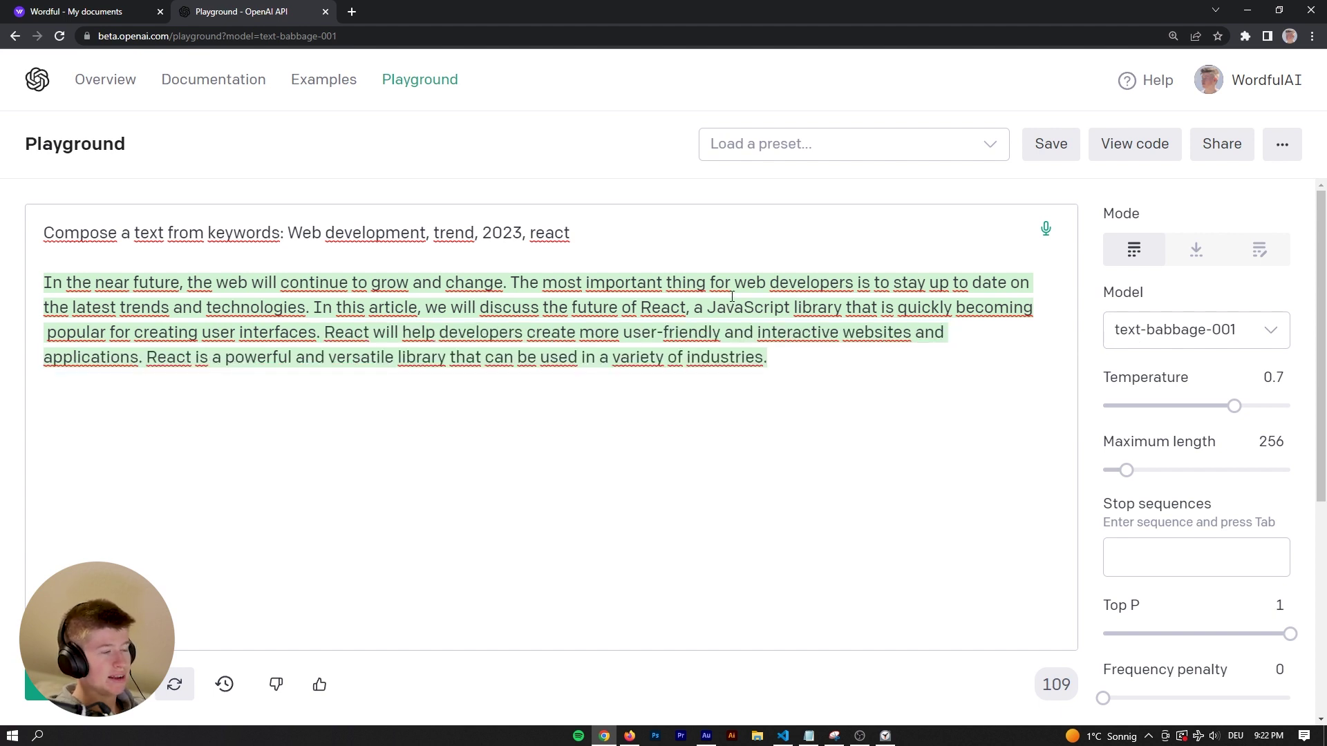
drag(314, 308, 418, 308)
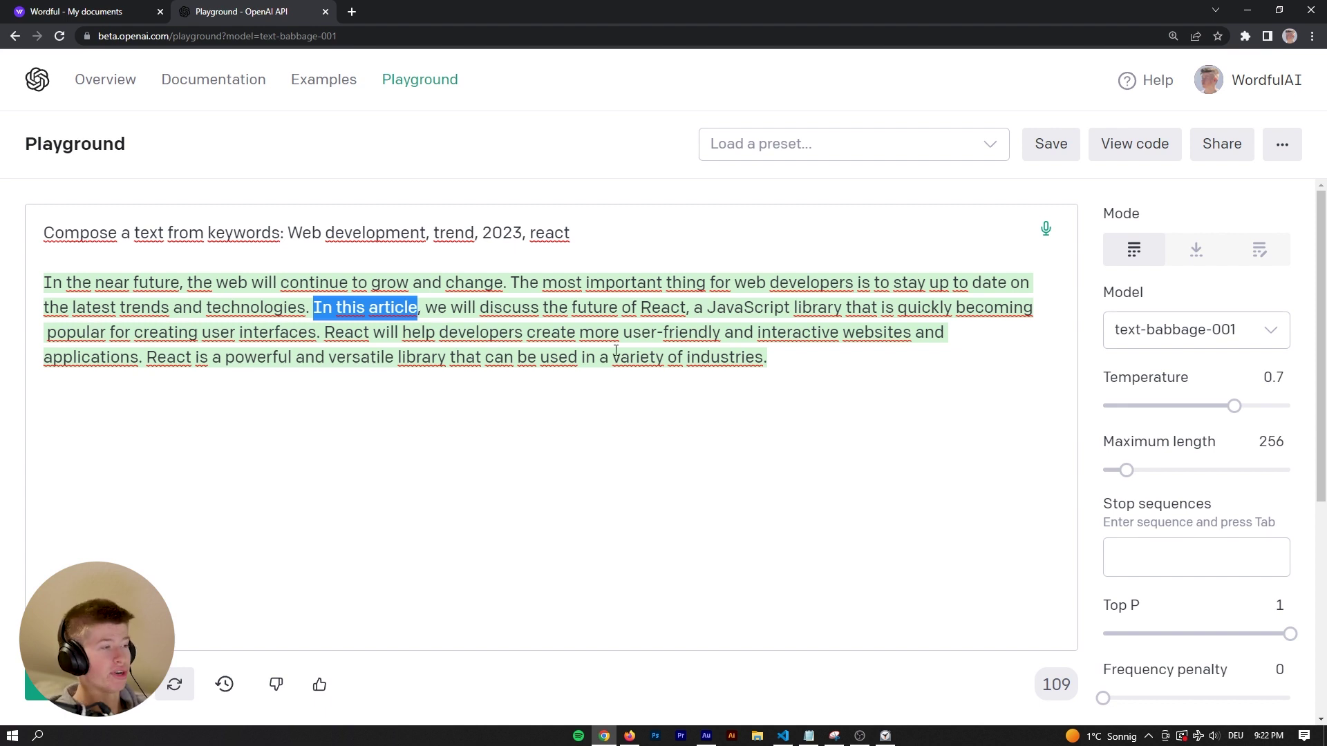
drag(840, 355, 592, 242)
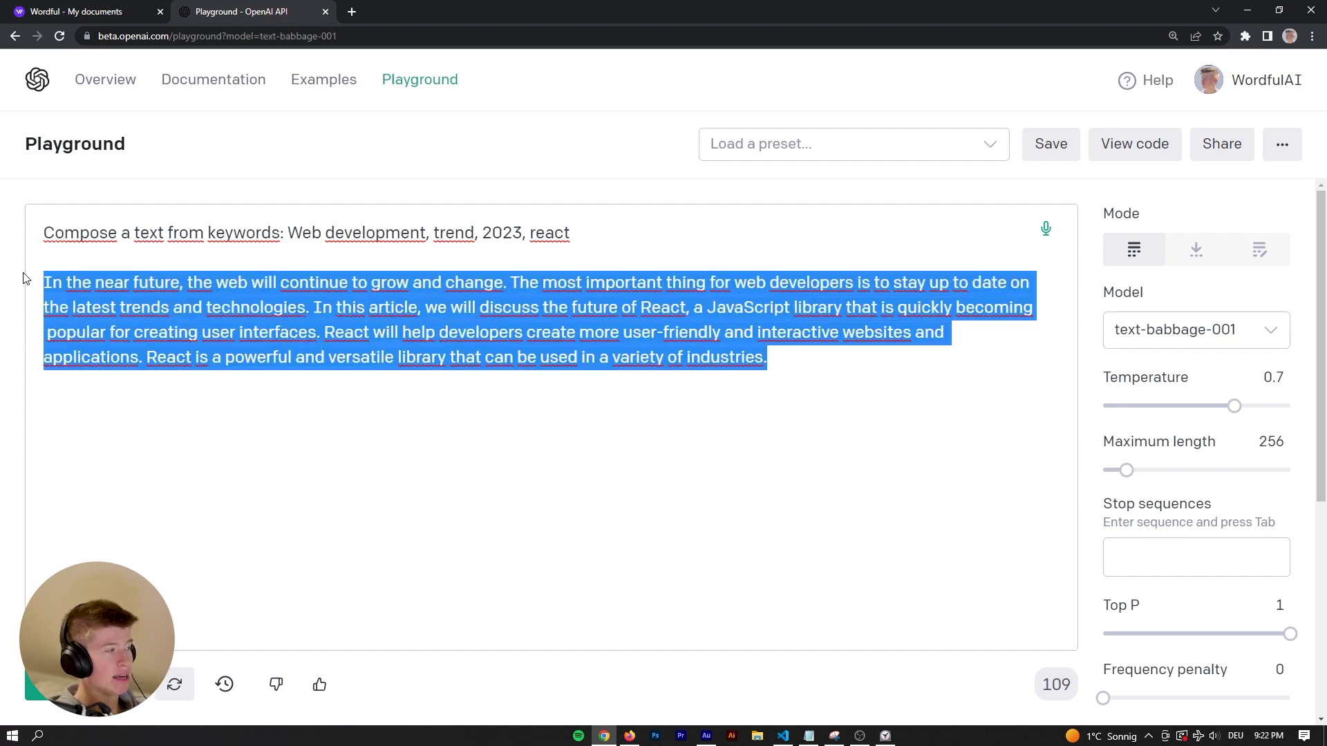
key(BackSpace)
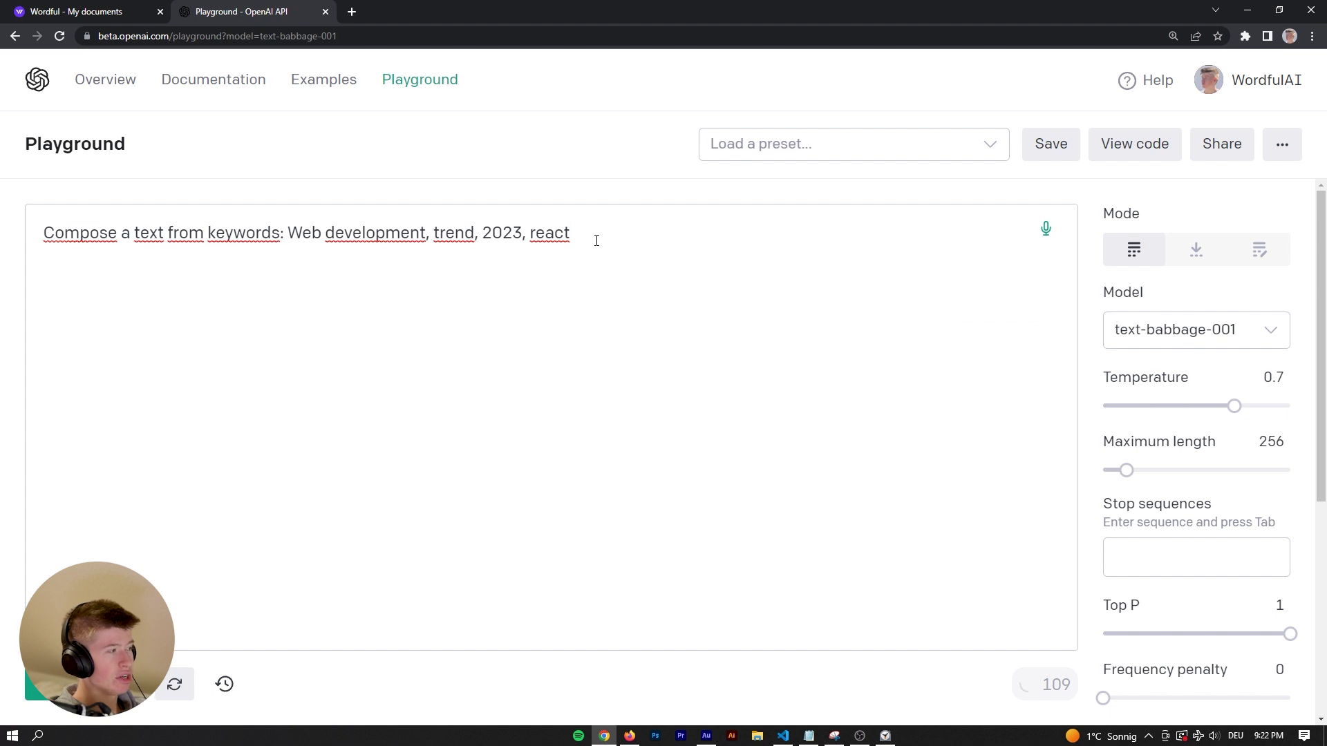
Select text-curie-001, read its React-popularity paragraph, and delete the generated text.
click(1176, 333)
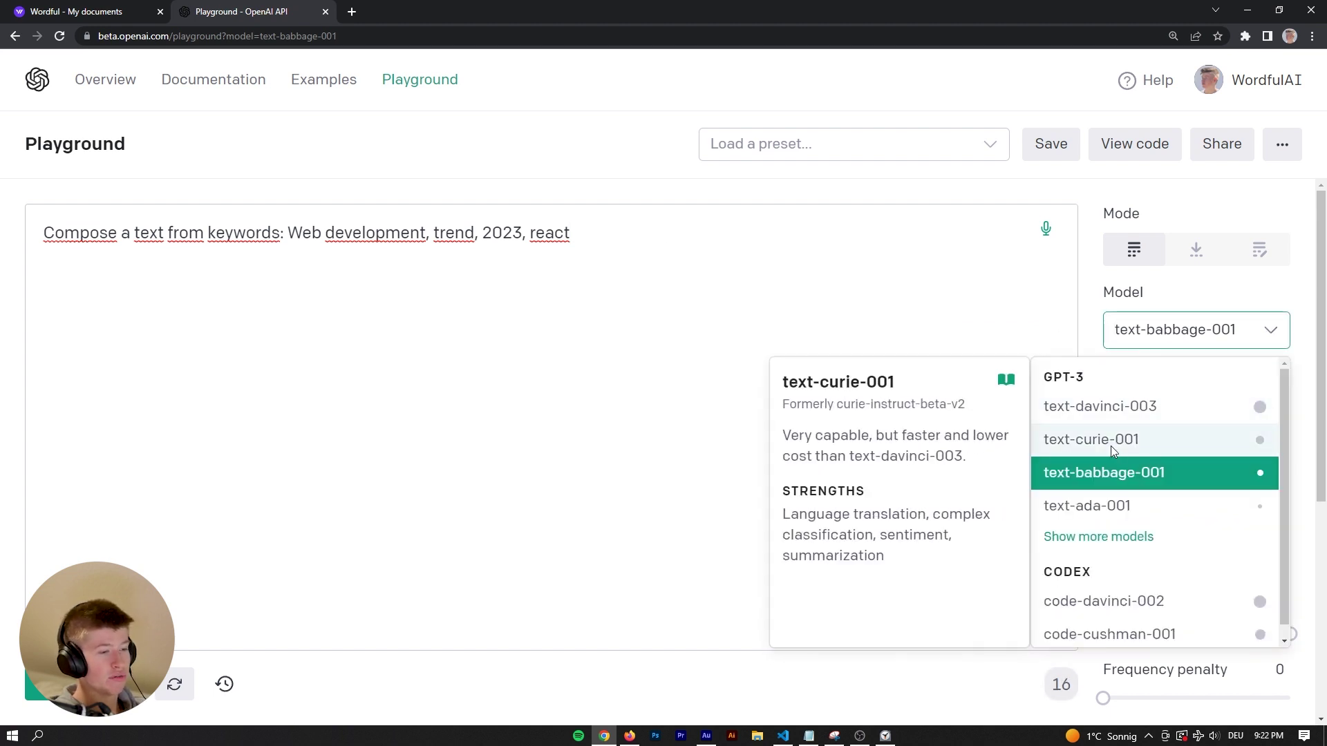
click(1113, 447)
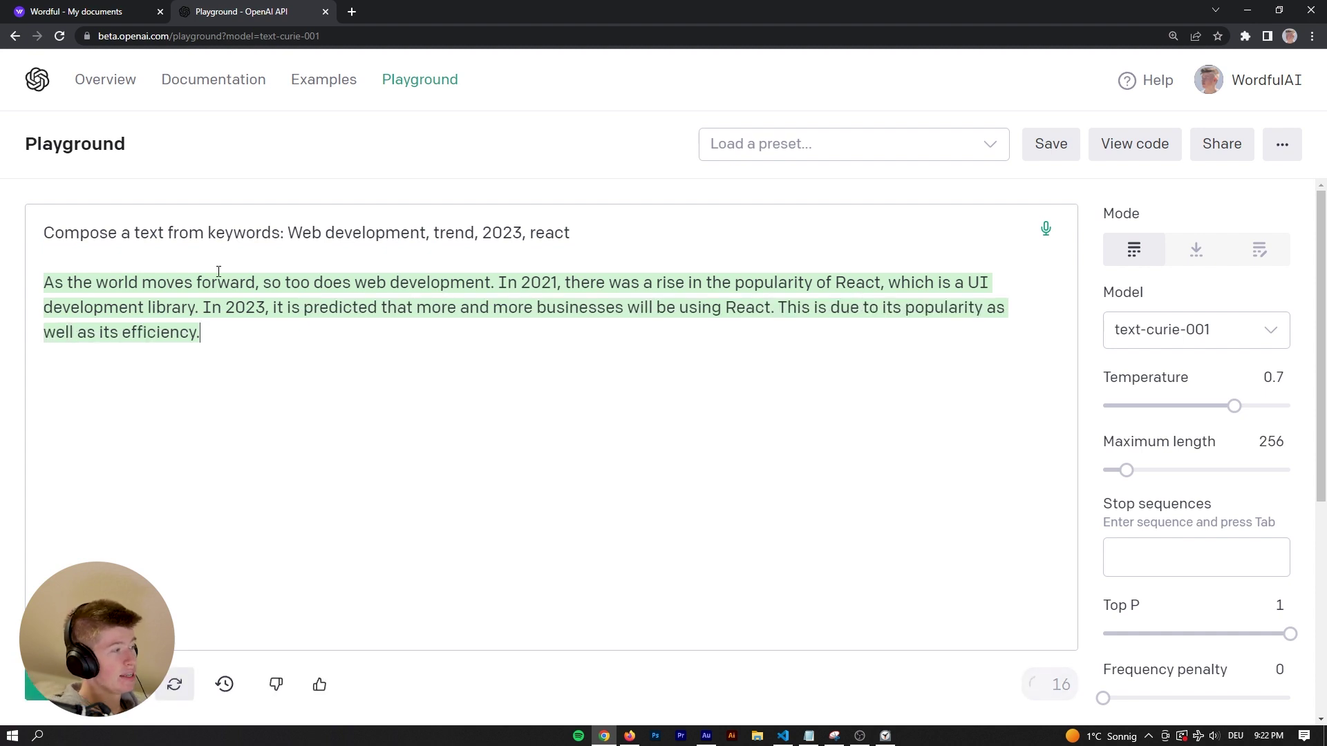
click(52, 296)
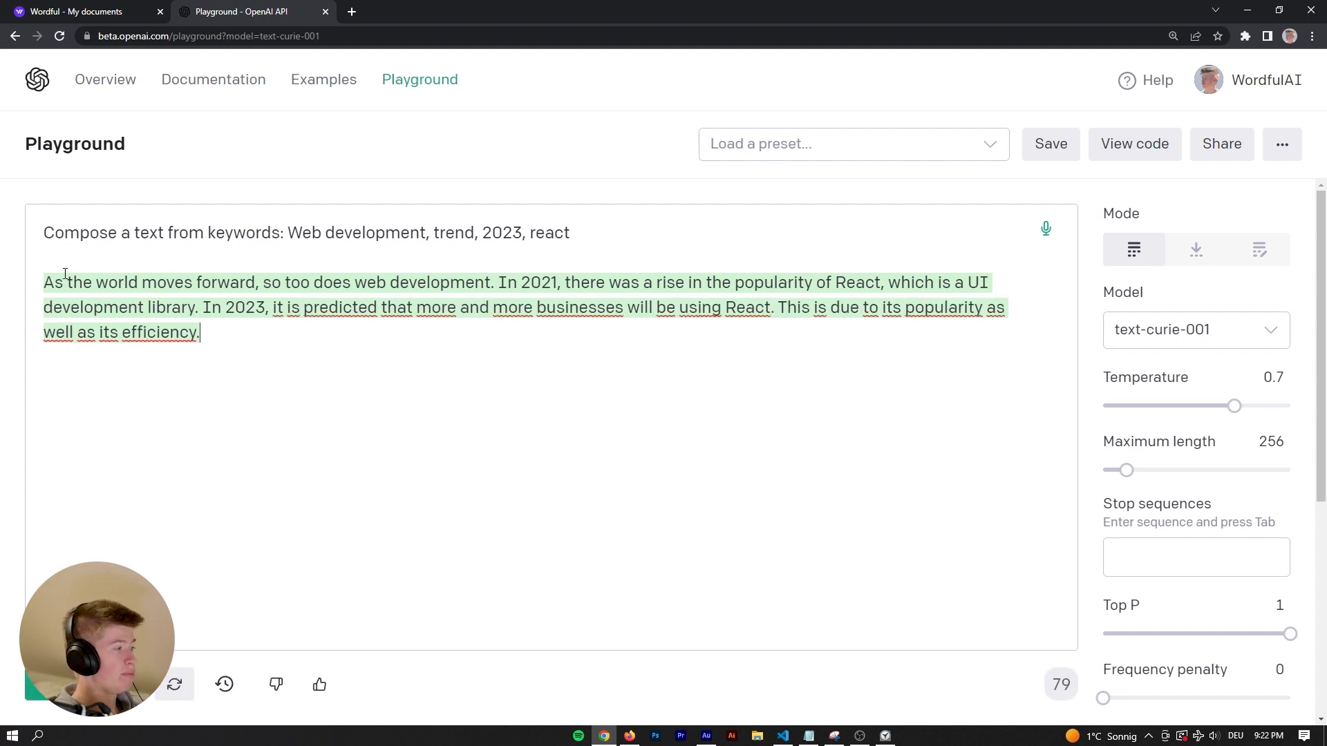
drag(39, 283, 490, 282)
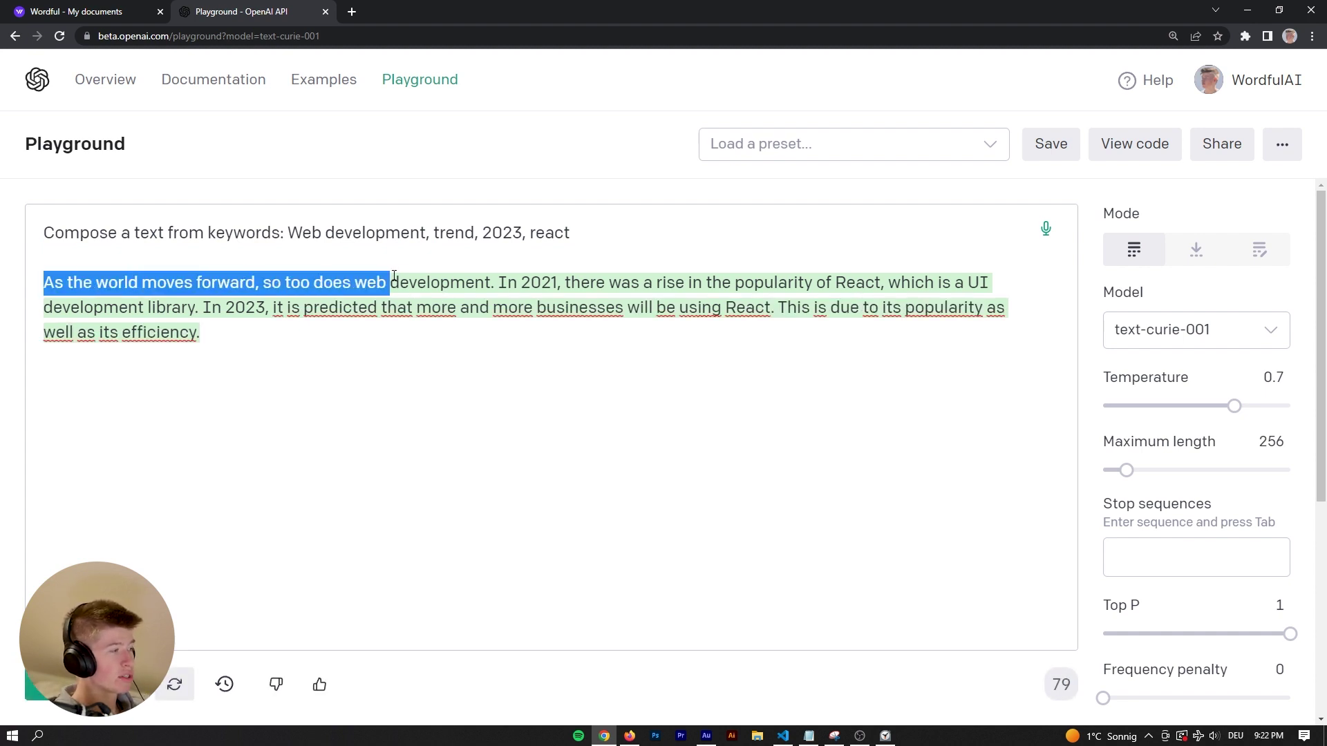
click(503, 290)
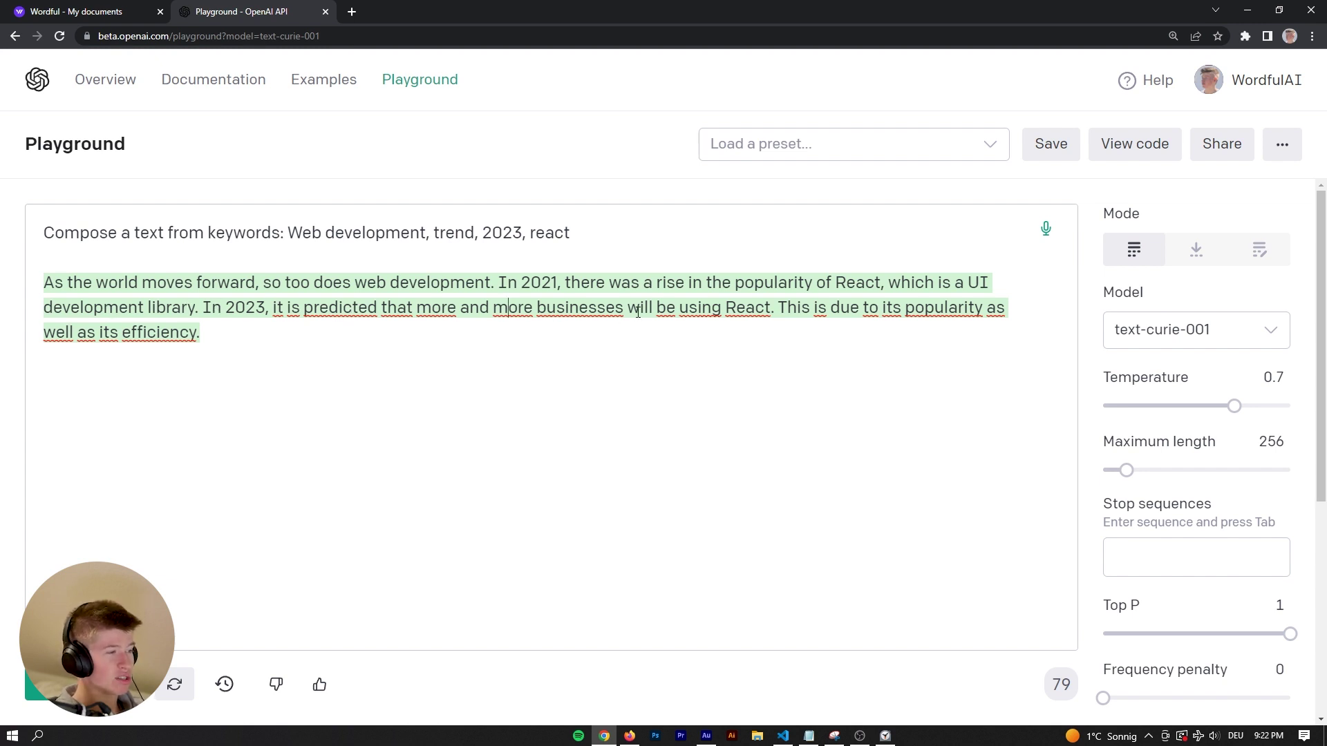
drag(416, 333, 18, 281)
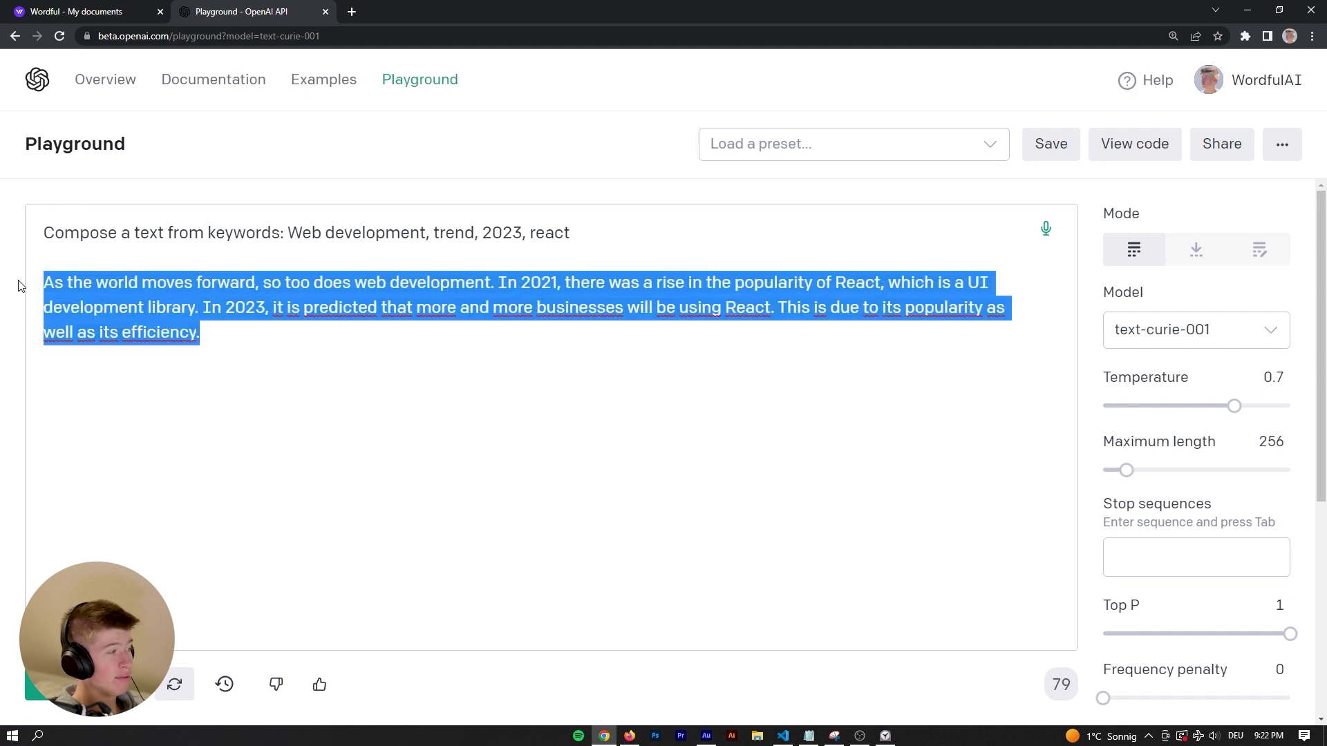
key(BackSpace)
key(BackSpace)
key(BackSpace)
Keep text-curie-001, then circle and erase the davinci-002 answer in the comparison screenshot.
click(1182, 329)
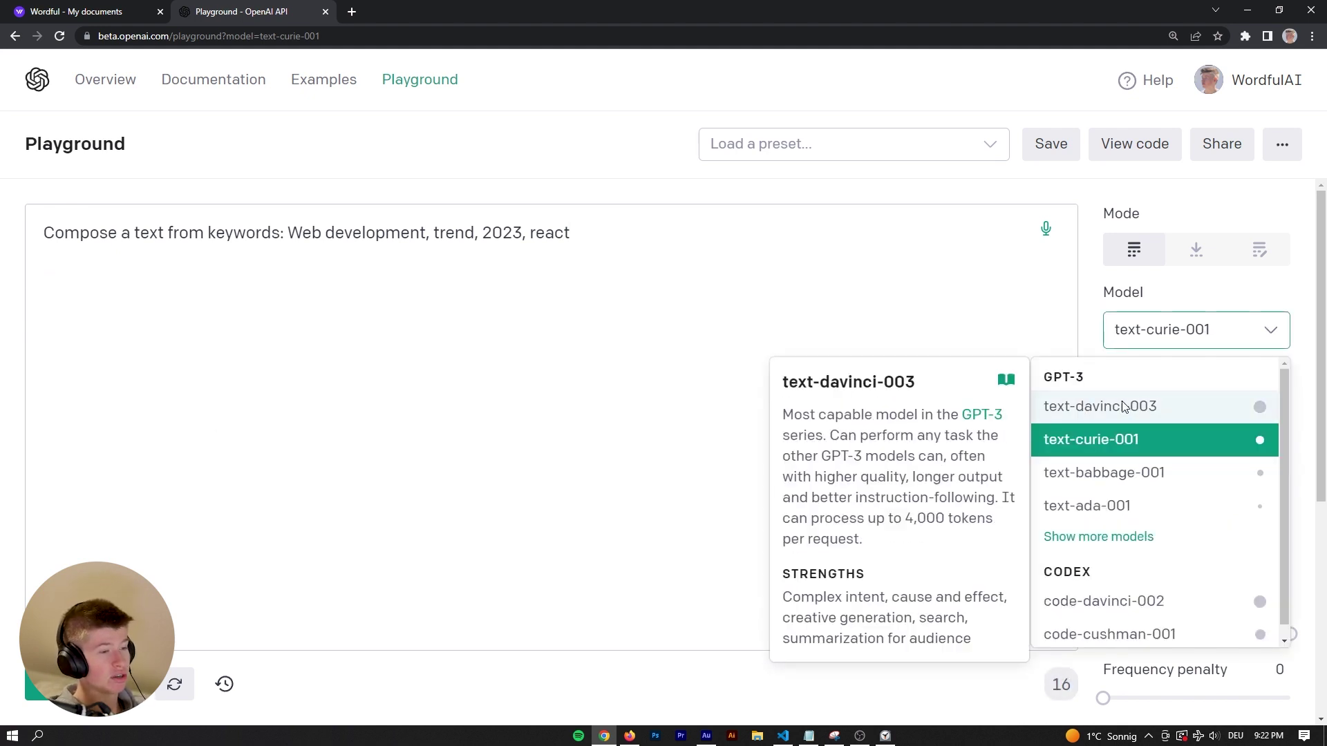
click(1099, 295)
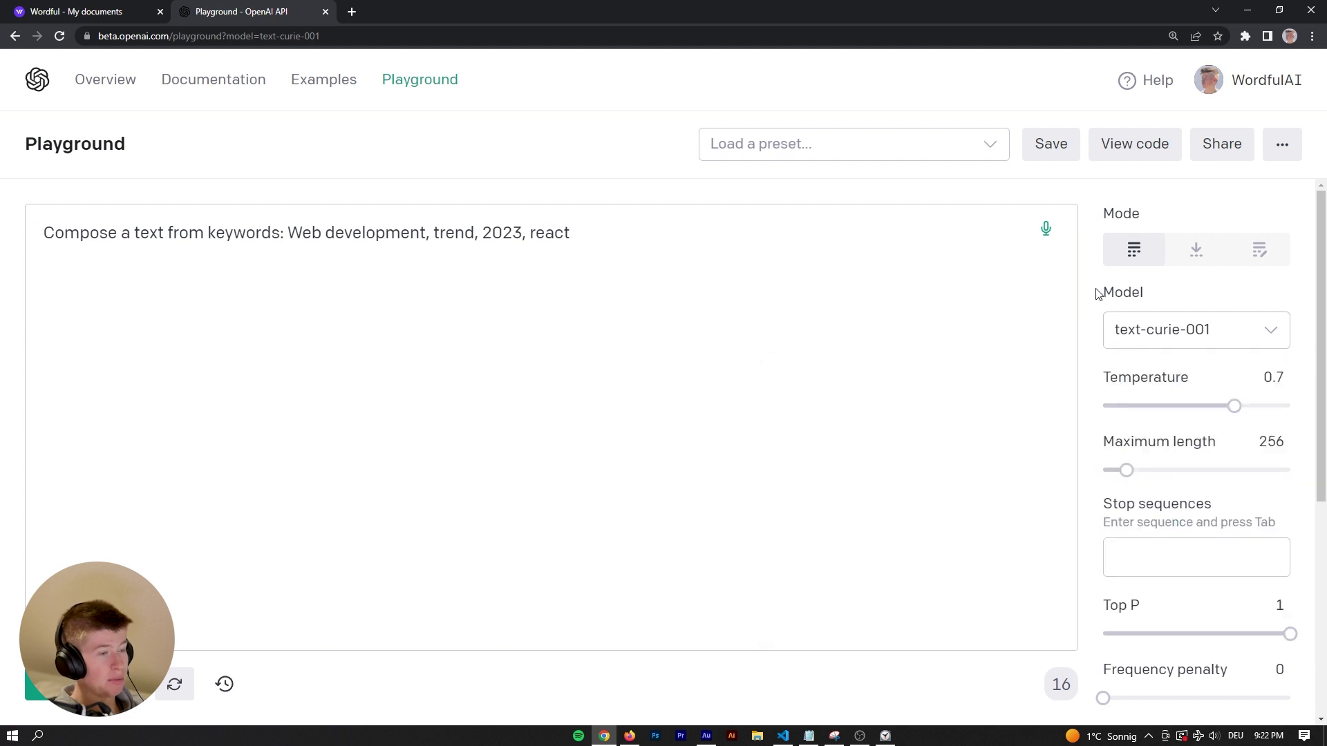
click(835, 736)
drag(546, 114, 603, 145)
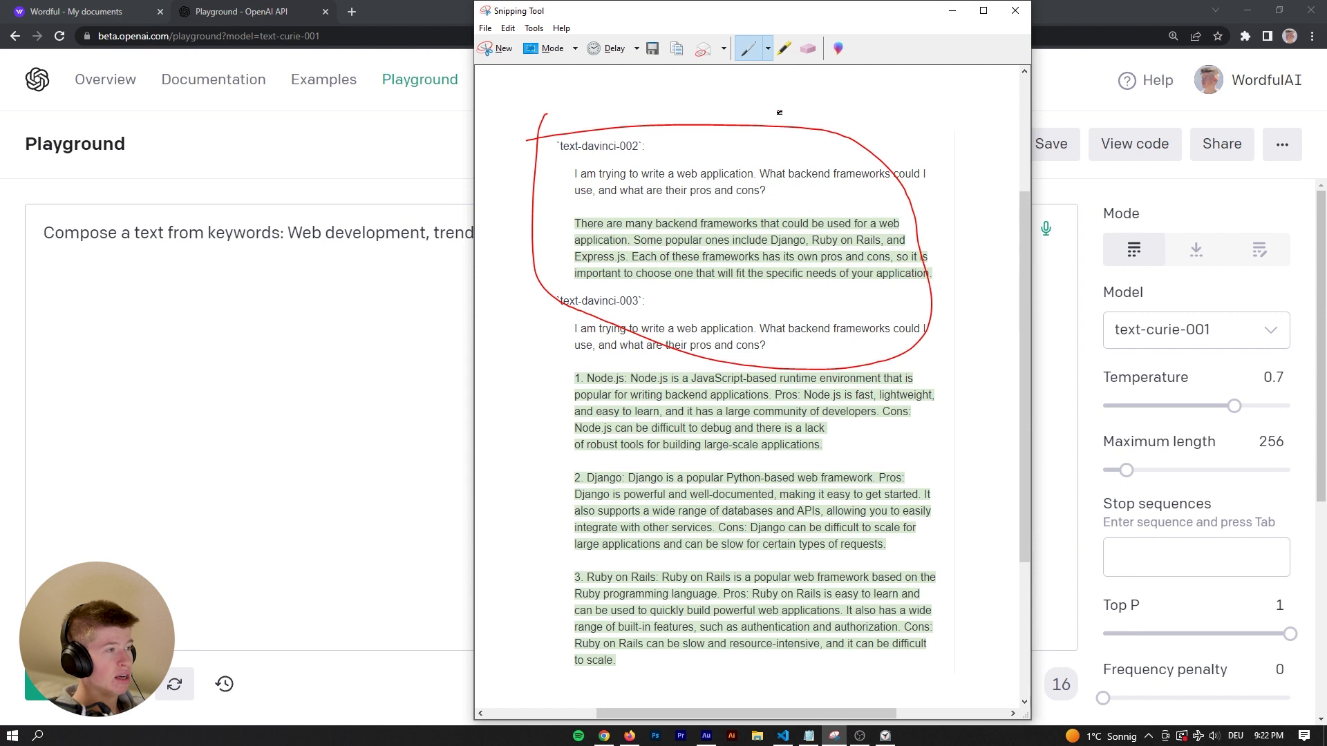
click(808, 49)
click(605, 116)
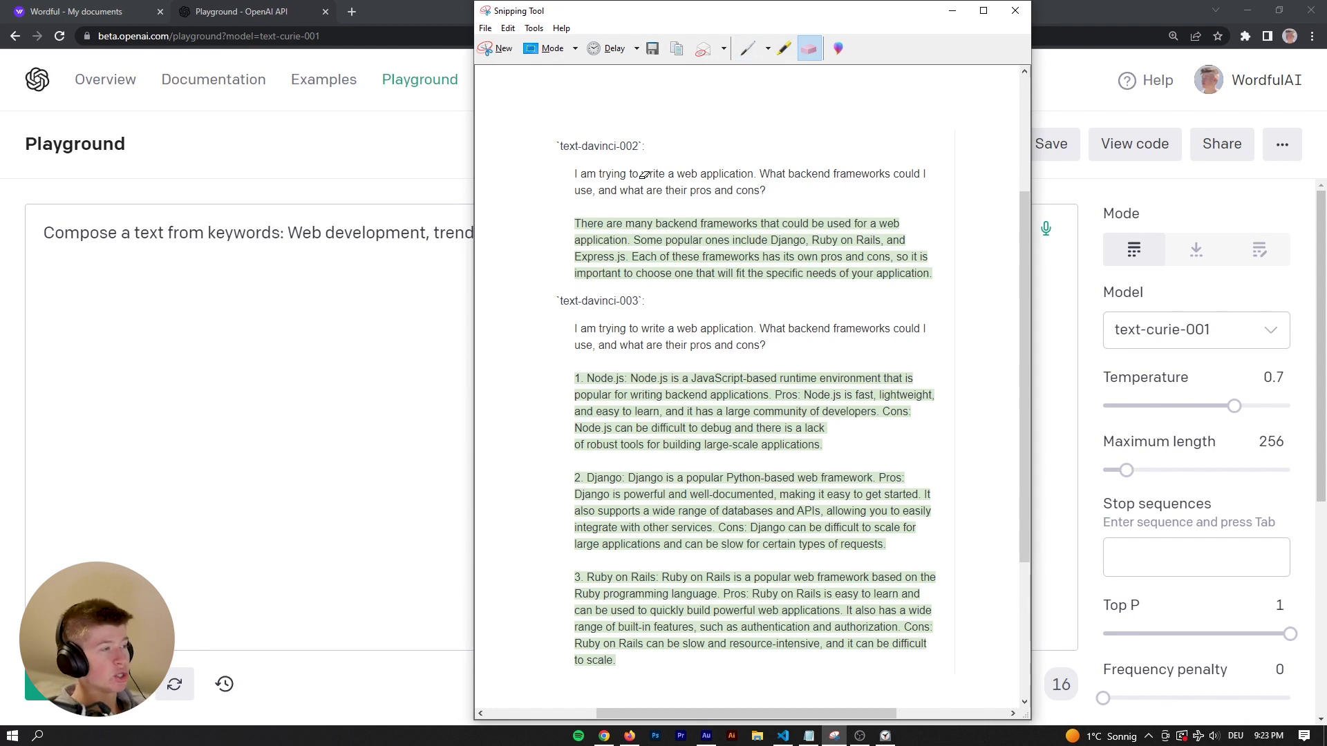
scroll(747, 148, up, 1)
Compare the davinci-002 and davinci-003 backend-framework answers, then return to the Playground.
click(1160, 202)
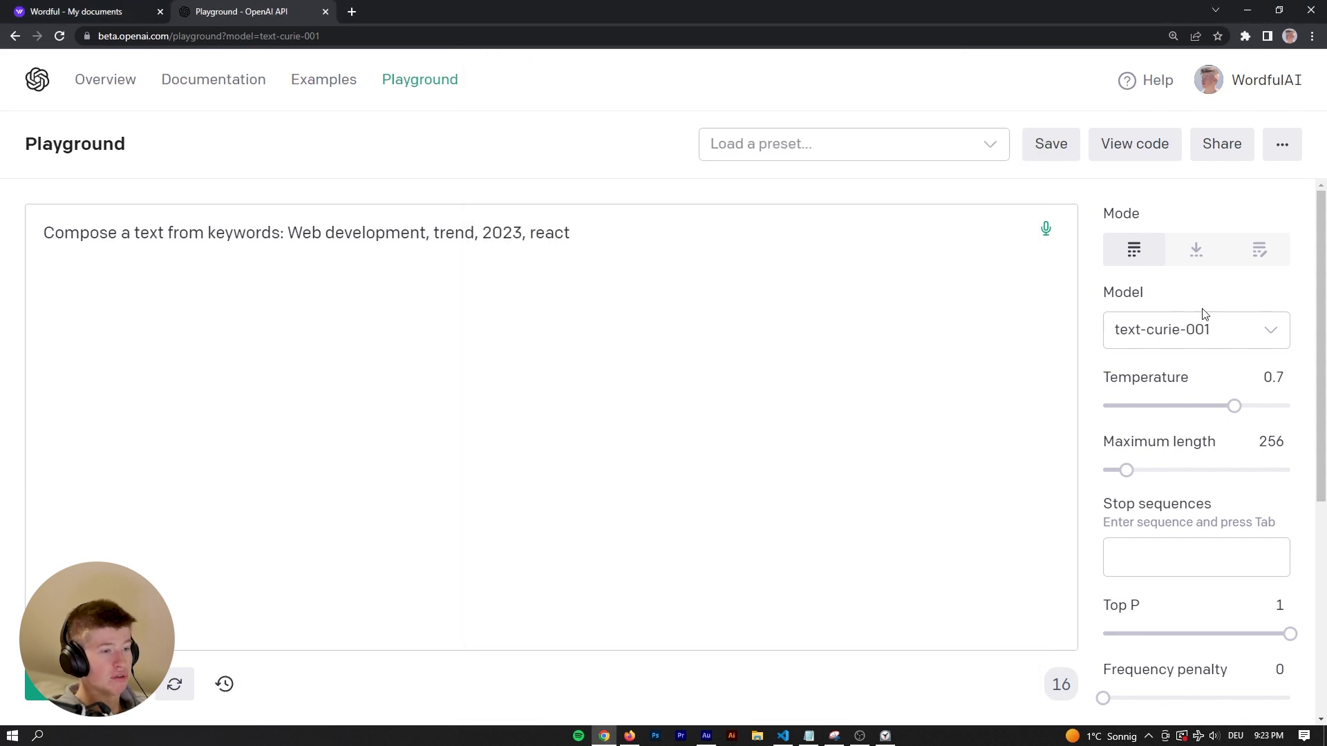
click(1203, 328)
scroll(1134, 591, down, 1)
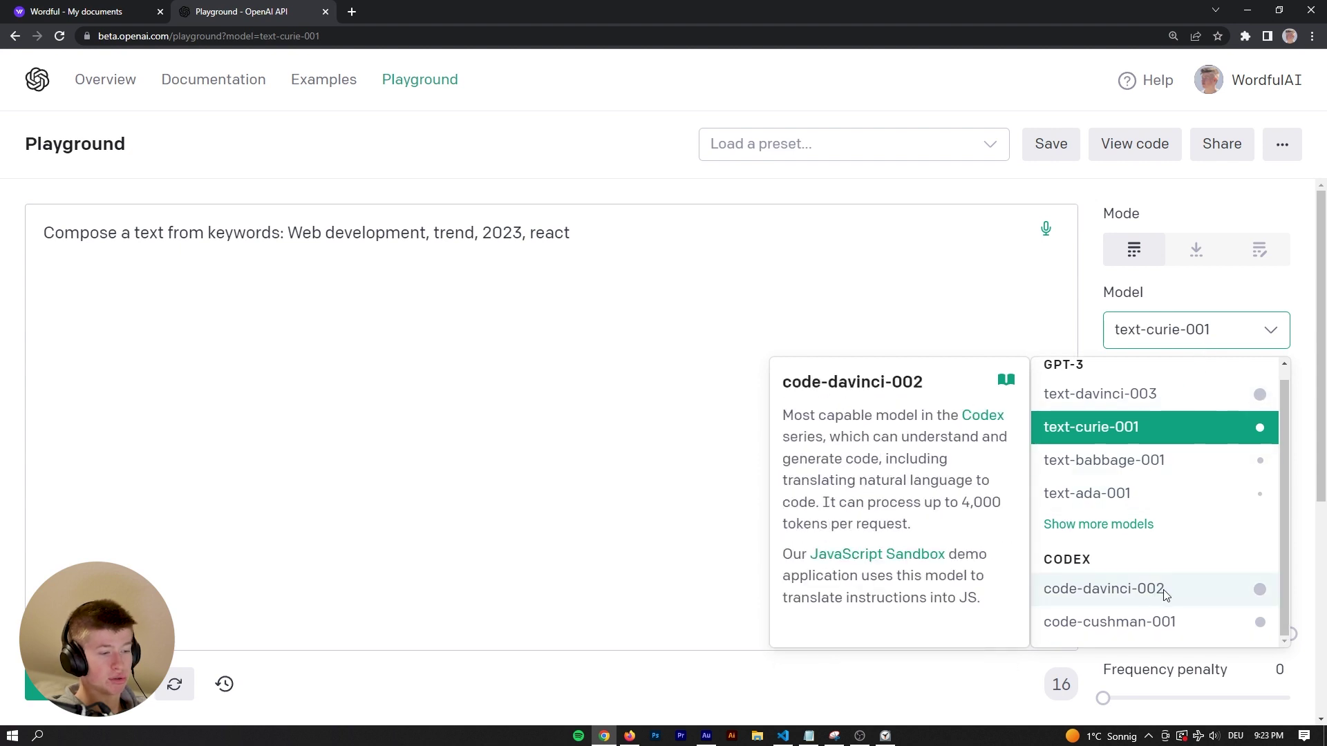
click(835, 734)
scroll(633, 214, up, 1)
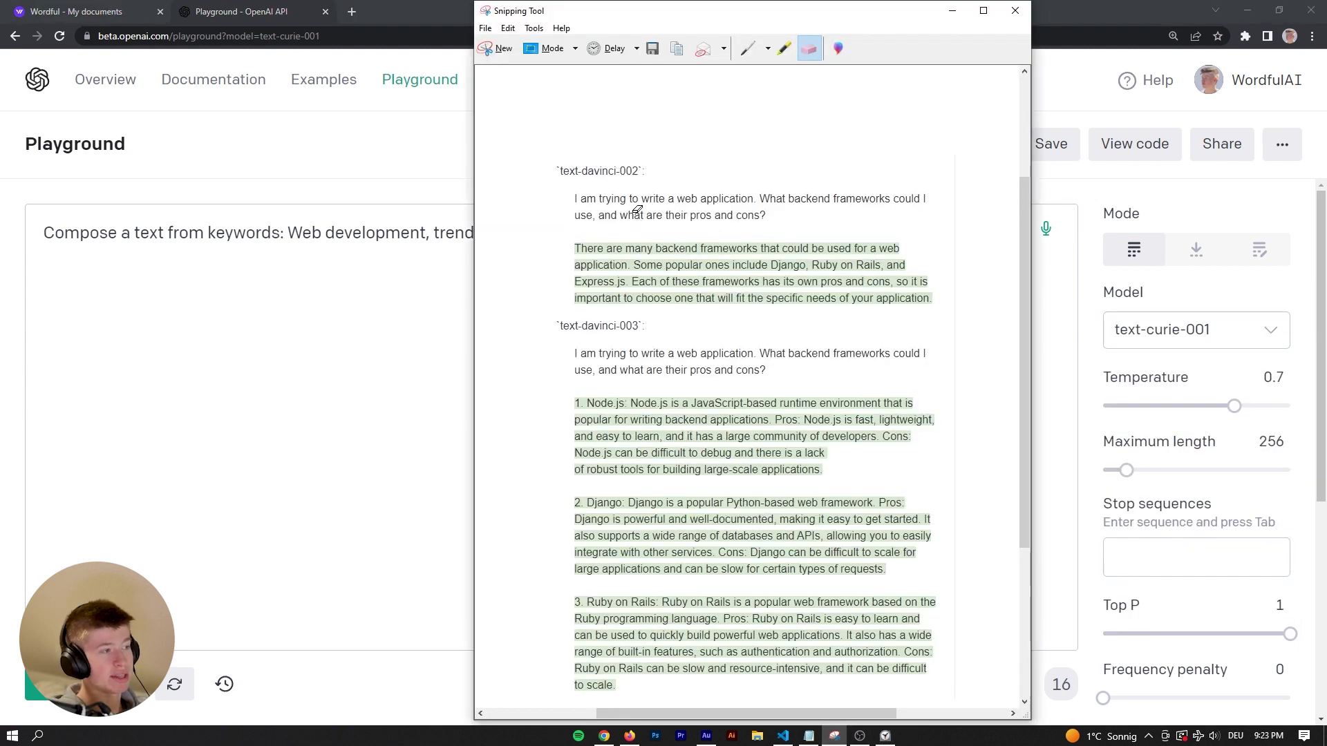
scroll(634, 215, up, 1)
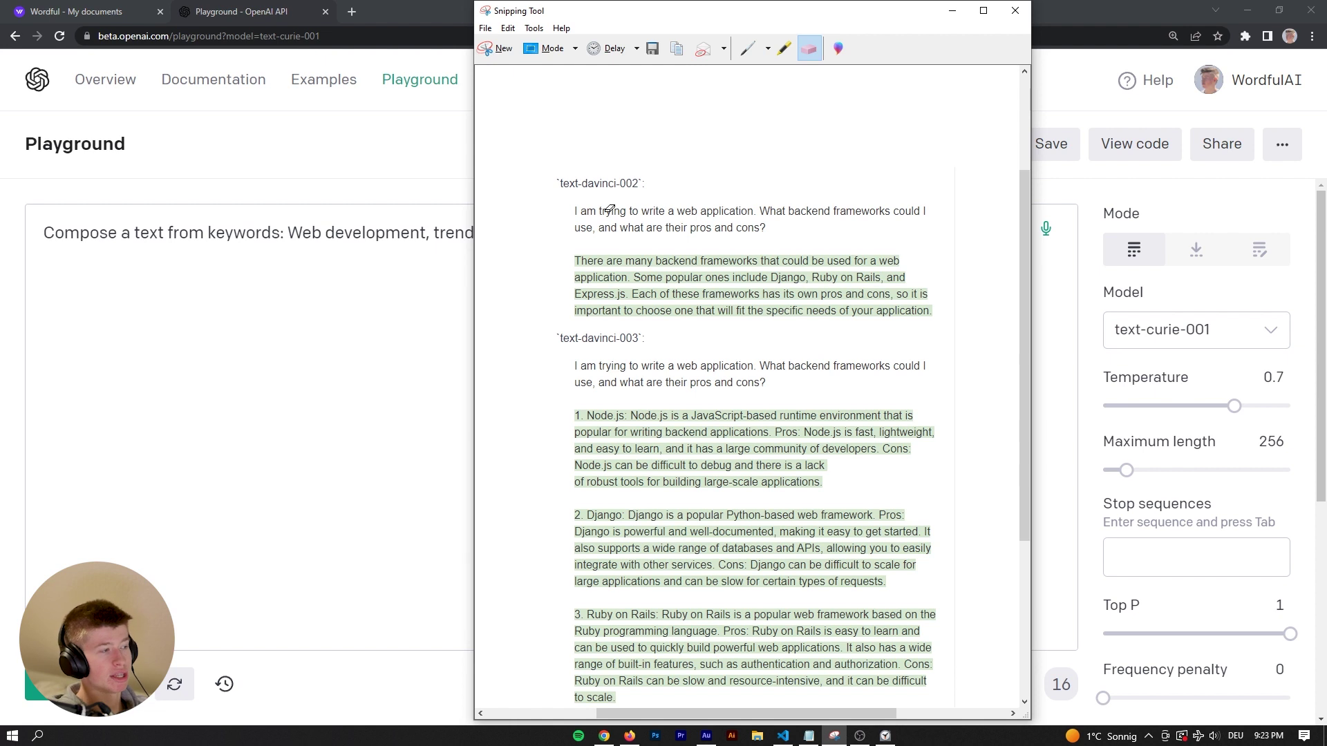
scroll(635, 262, up, 1)
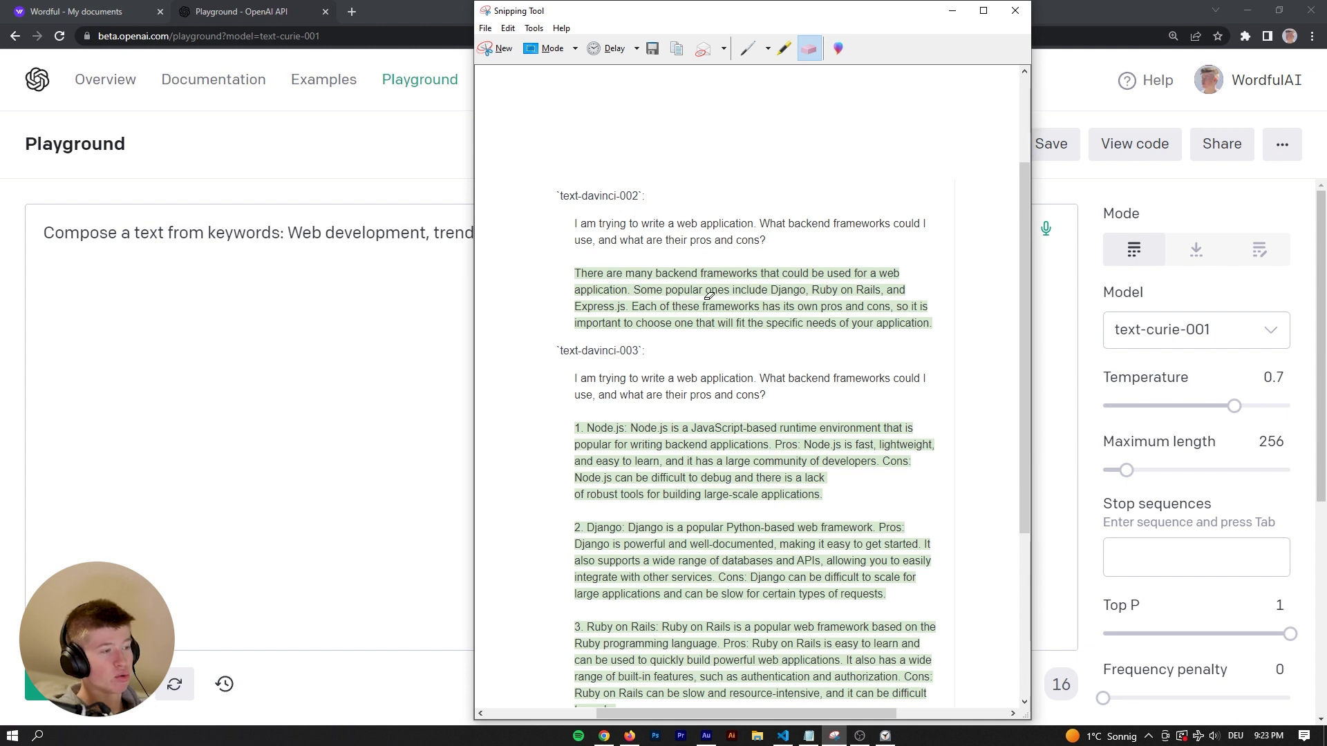
scroll(938, 326, down, 1)
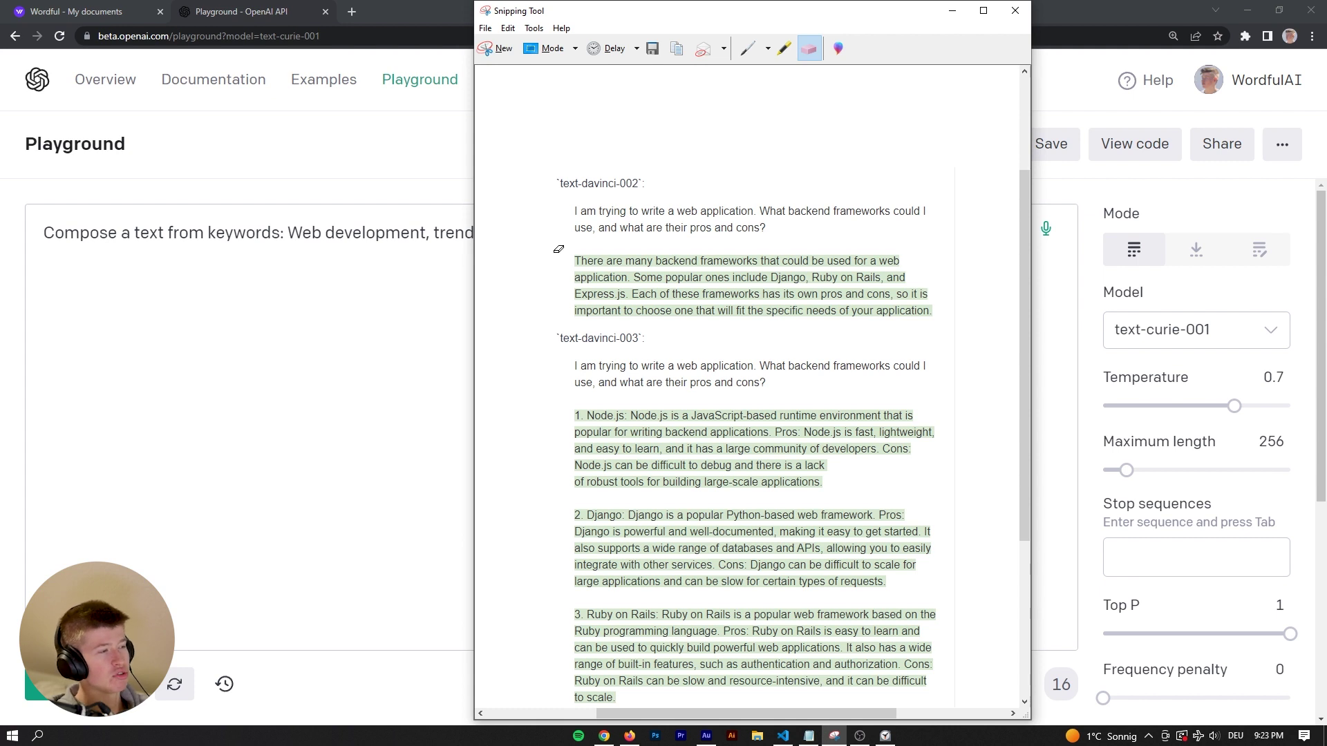
scroll(631, 262, down, 1)
scroll(578, 296, down, 1)
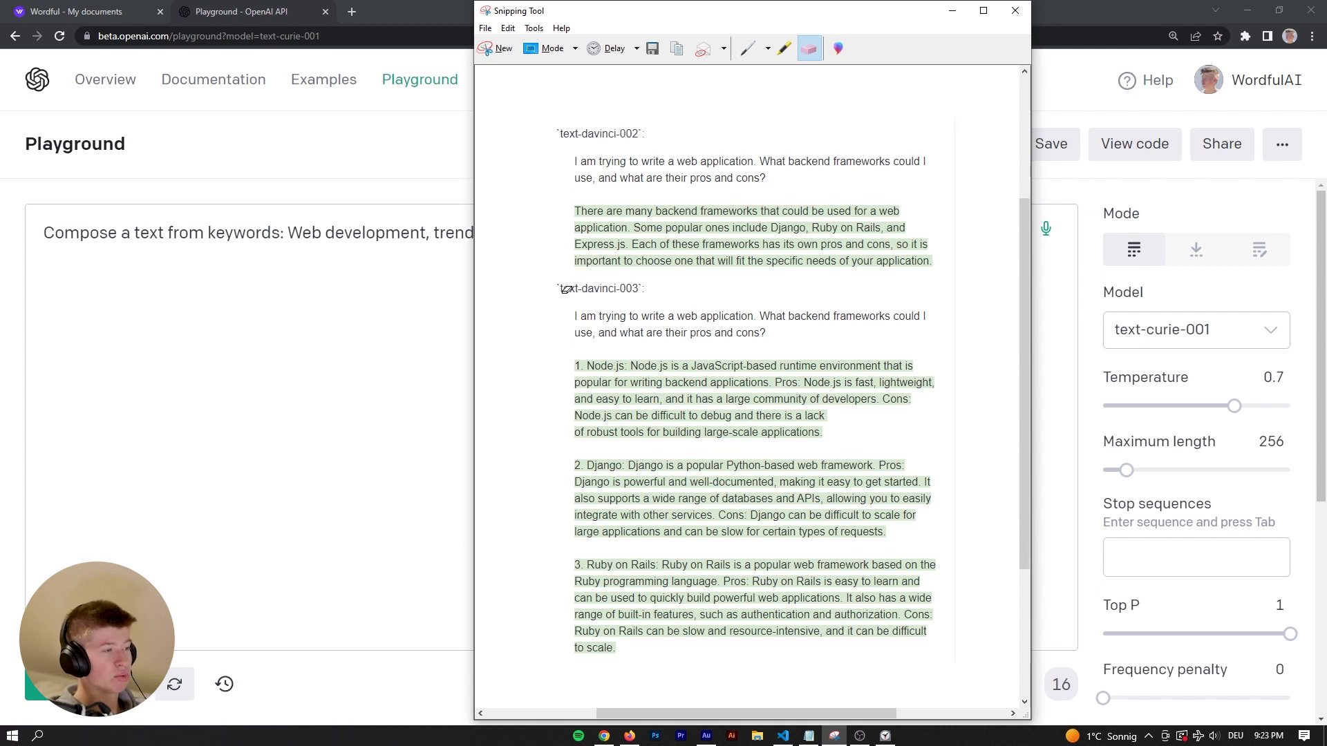
scroll(601, 350, down, 1)
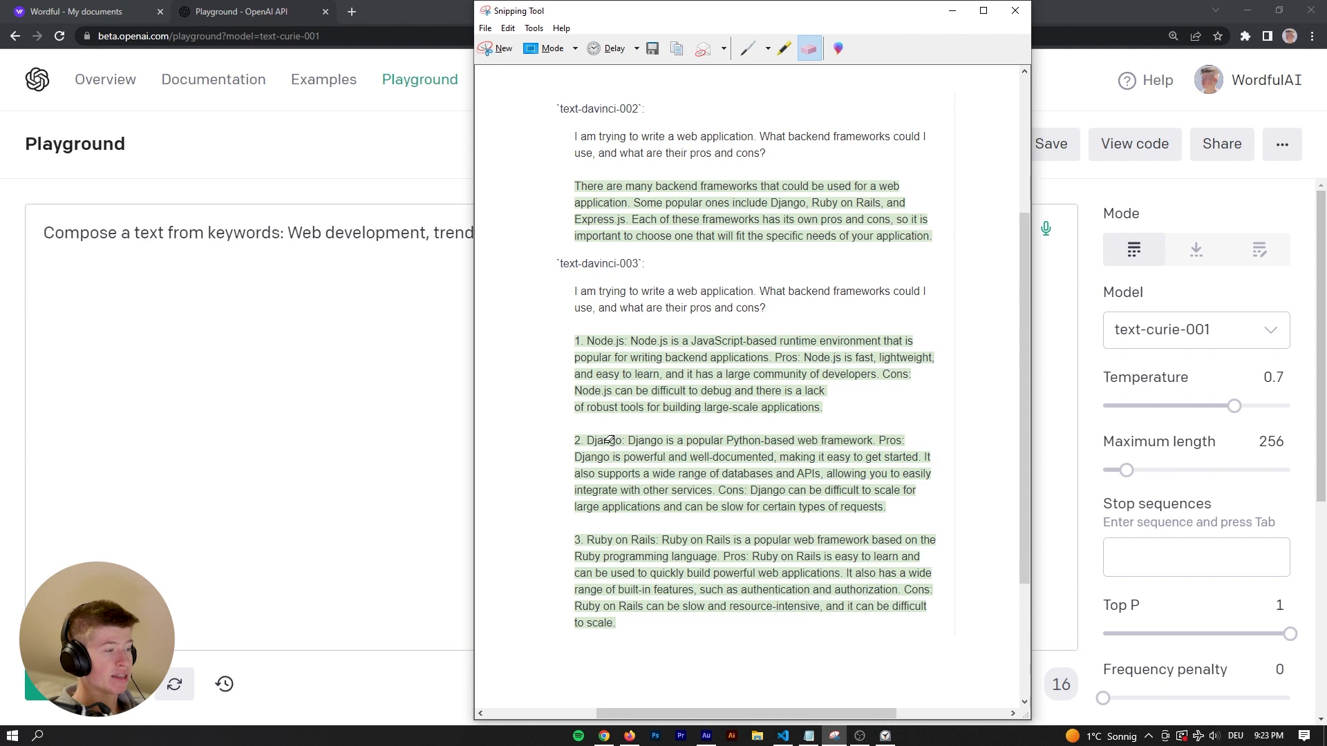
click(468, 476)
Switch the model to text-davinci-003 and submit the React trend prompt.
drag(620, 233, 42, 233)
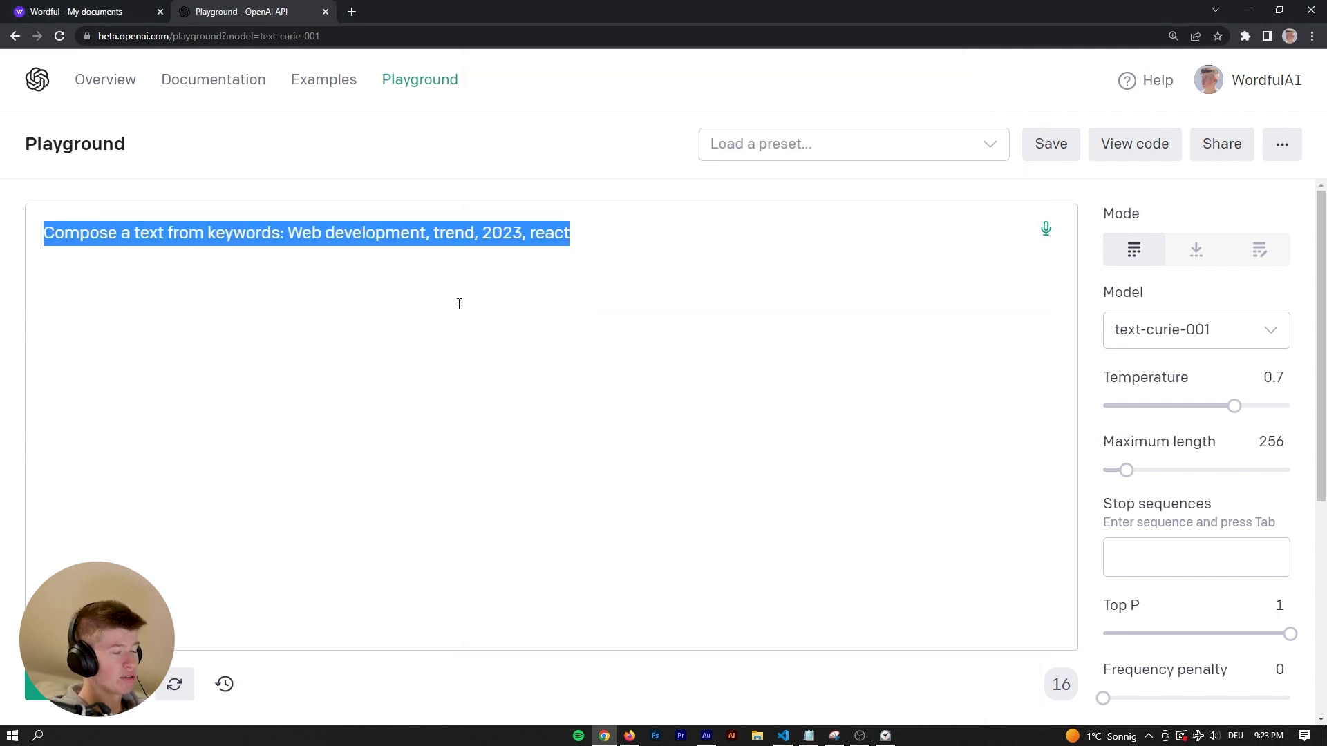
click(1241, 335)
click(1132, 405)
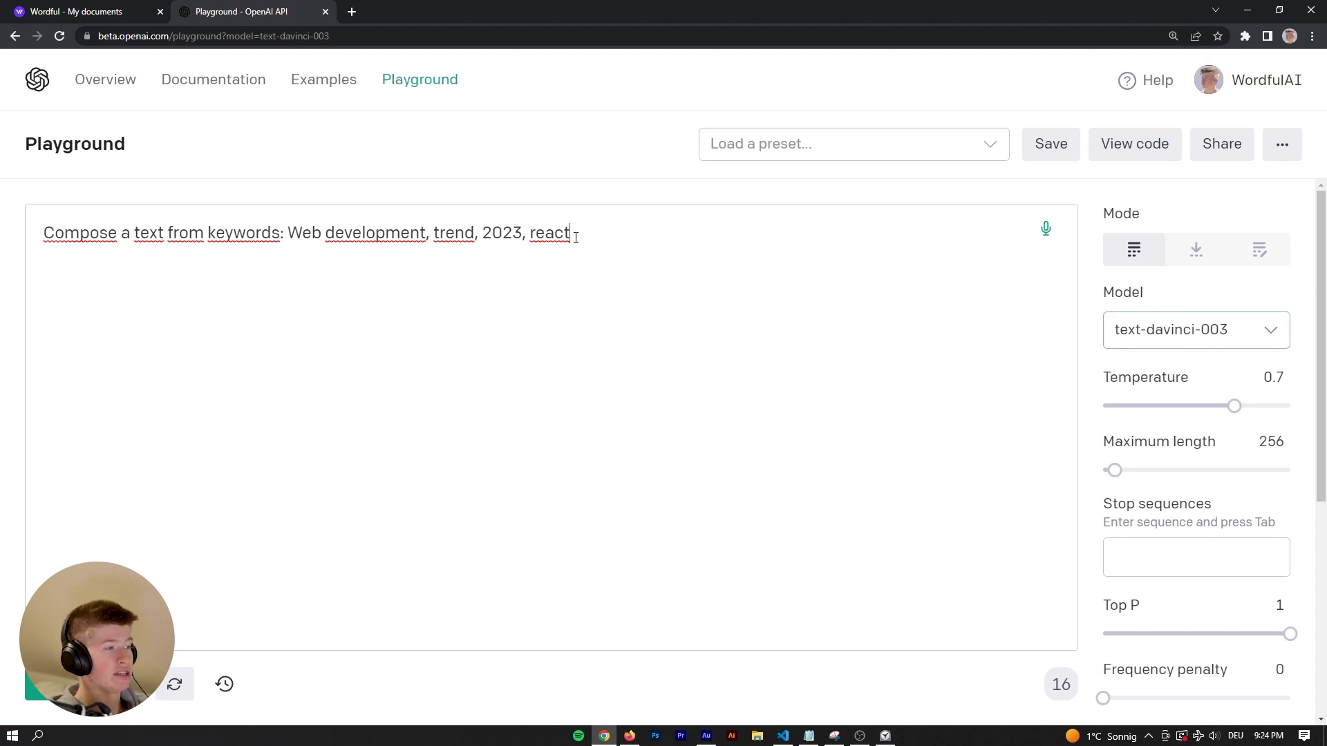
drag(573, 233, 40, 239)
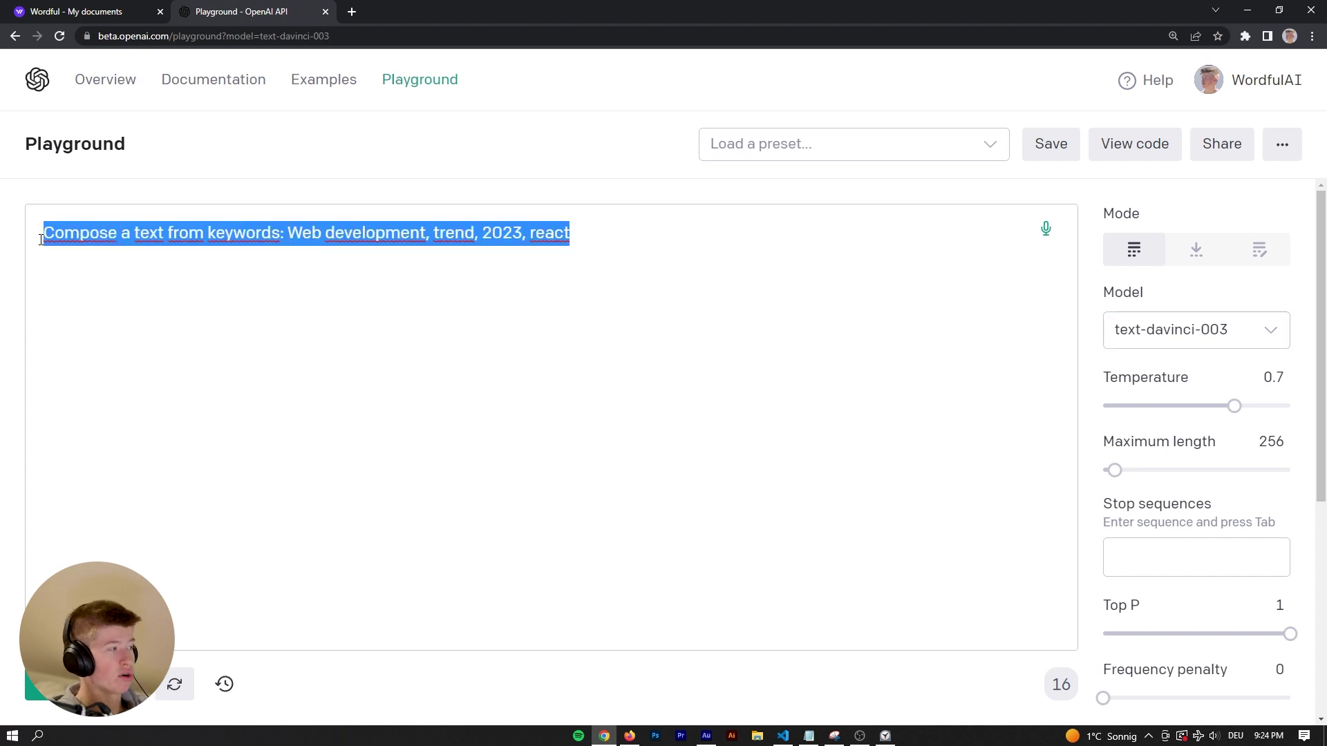
click(766, 247)
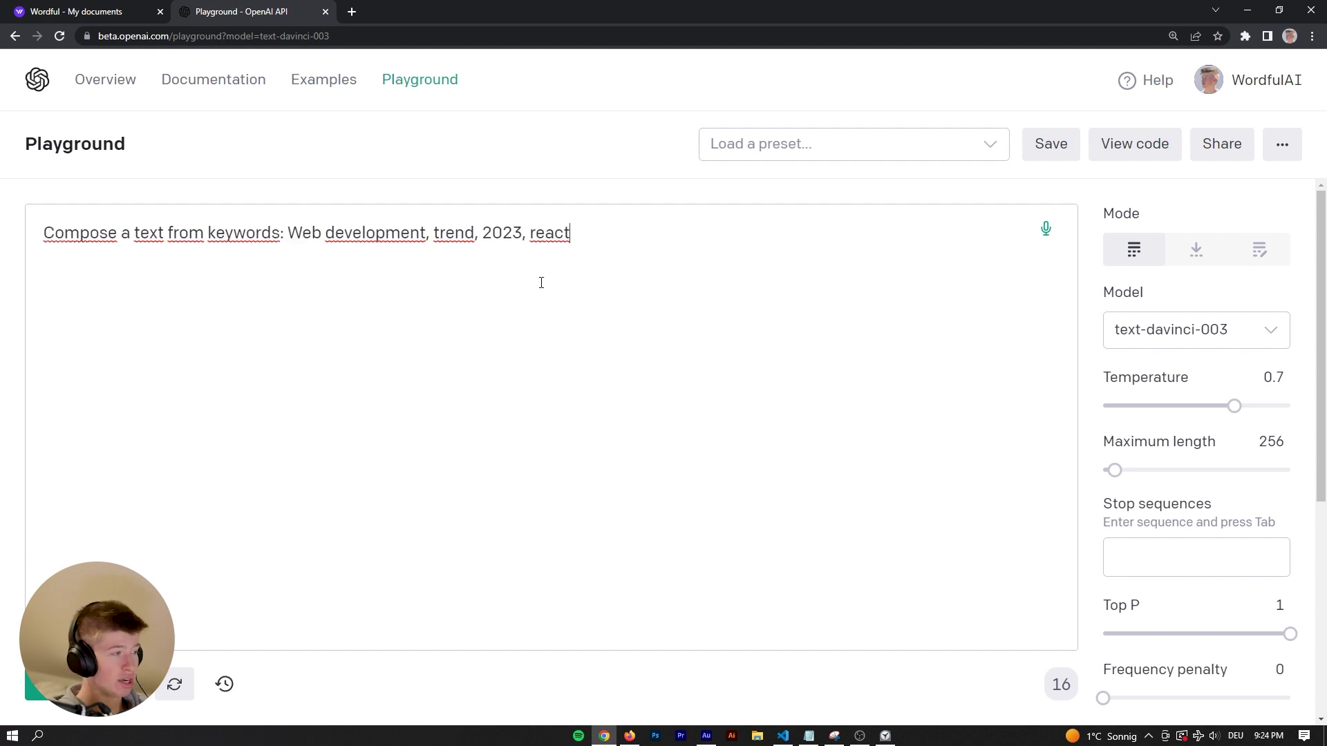
click(52, 685)
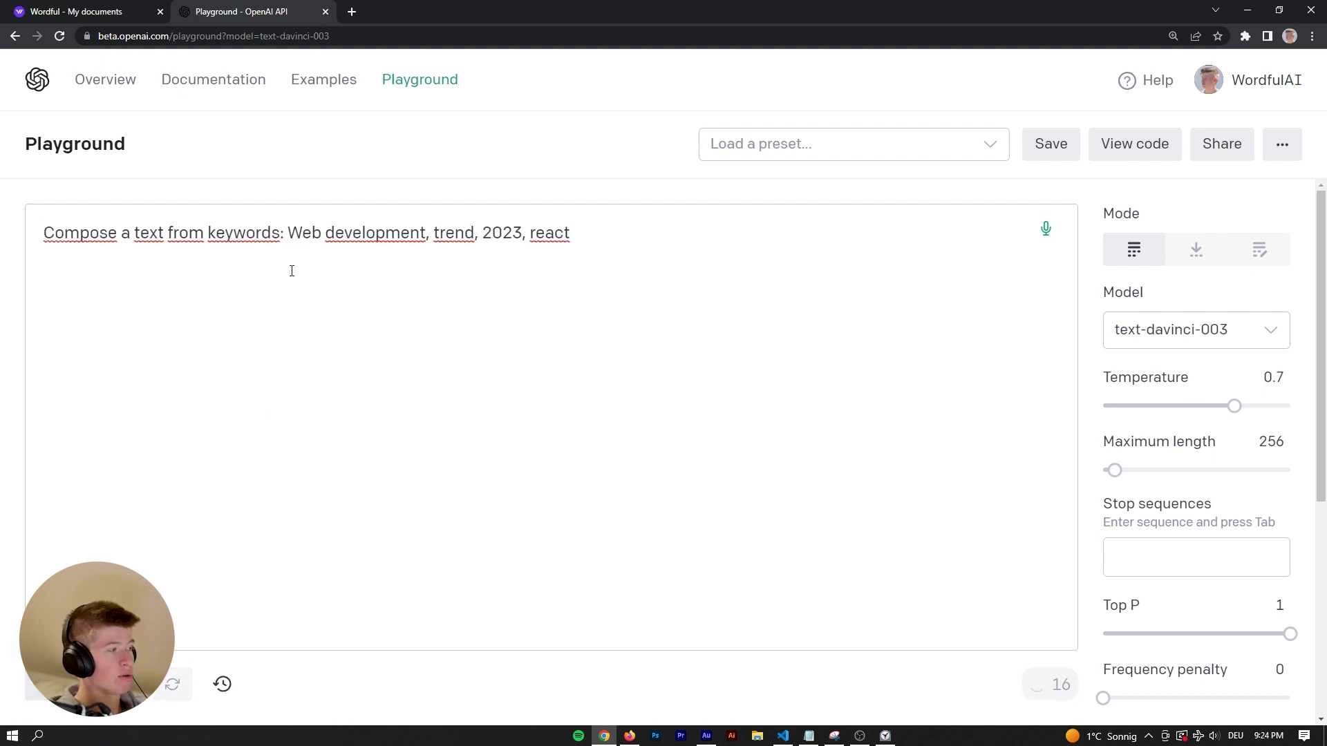
Read through the generated paragraph, highlighting the sentence about React becoming the go-to tool.
drag(44, 283, 1022, 341)
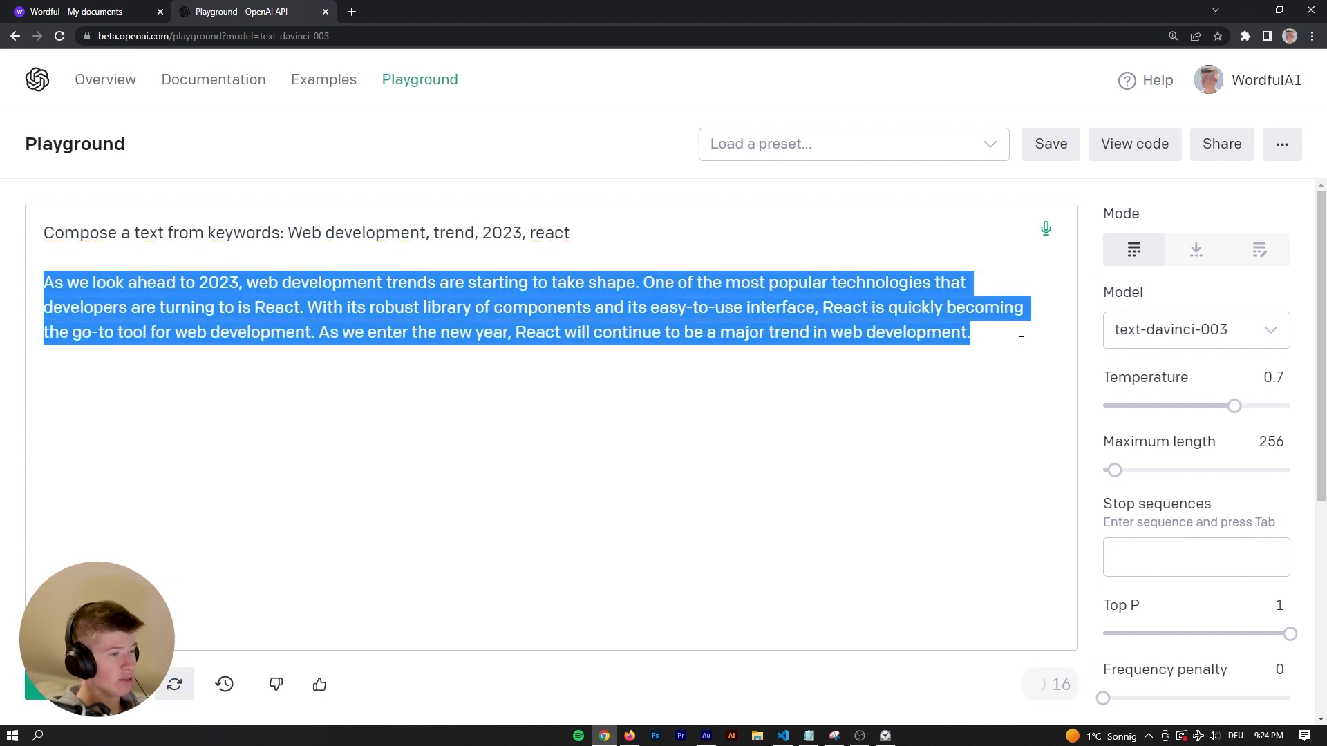
click(1022, 341)
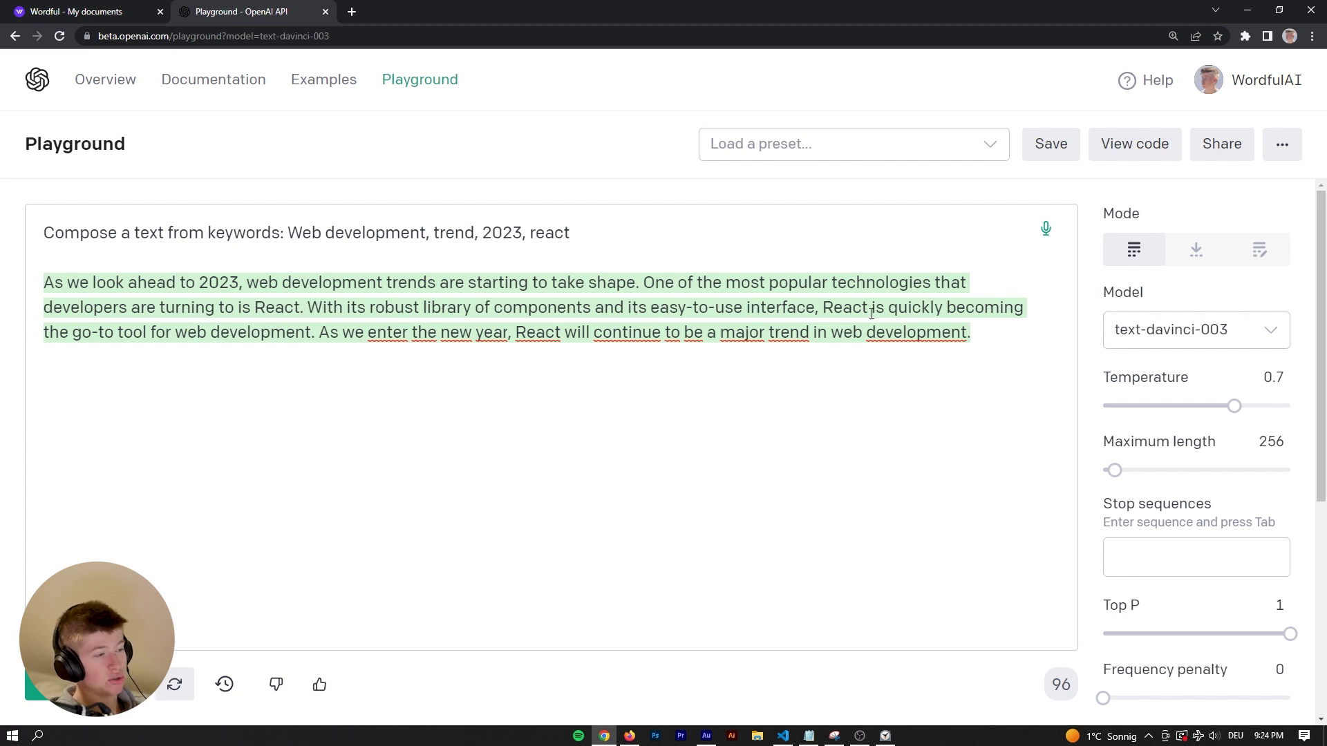
drag(820, 308, 289, 340)
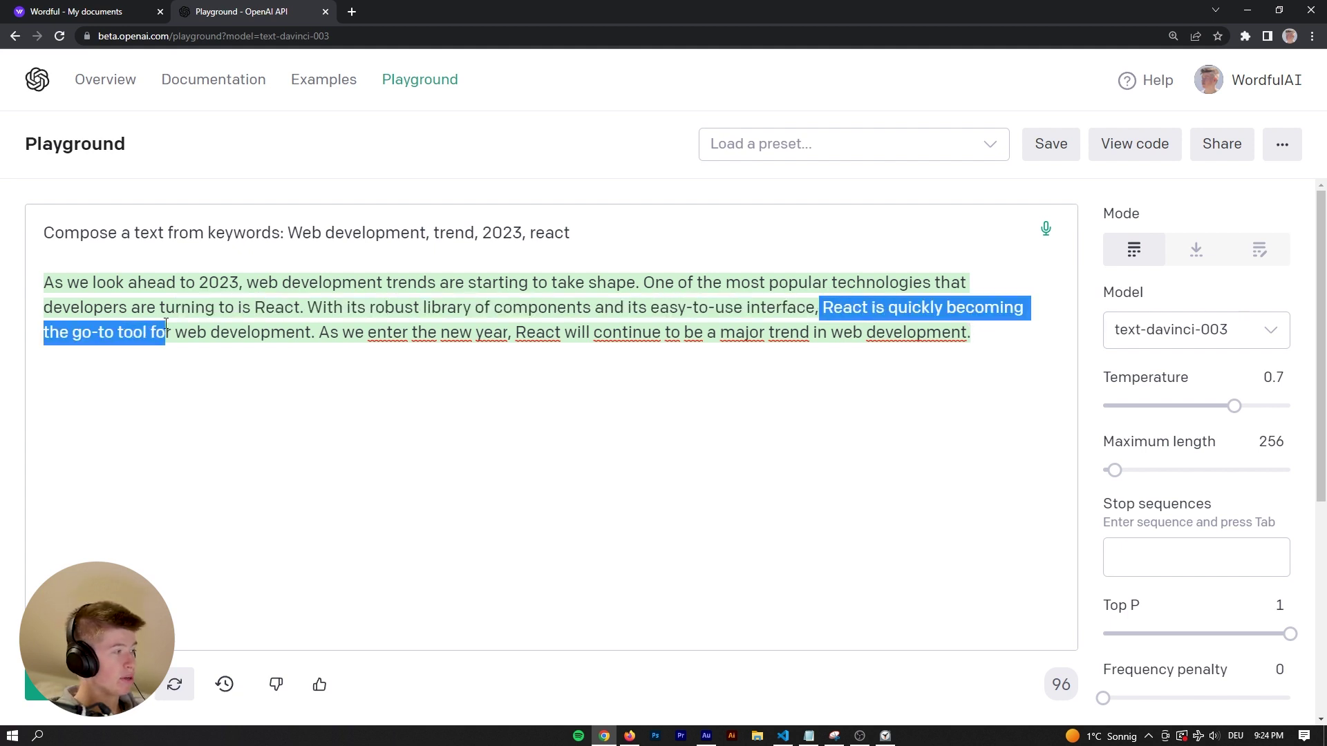
mouse_move(290, 340)
mouse_down()
mouse_move(970, 335)
mouse_move(31, 284)
mouse_up()
click(706, 356)
click(993, 343)
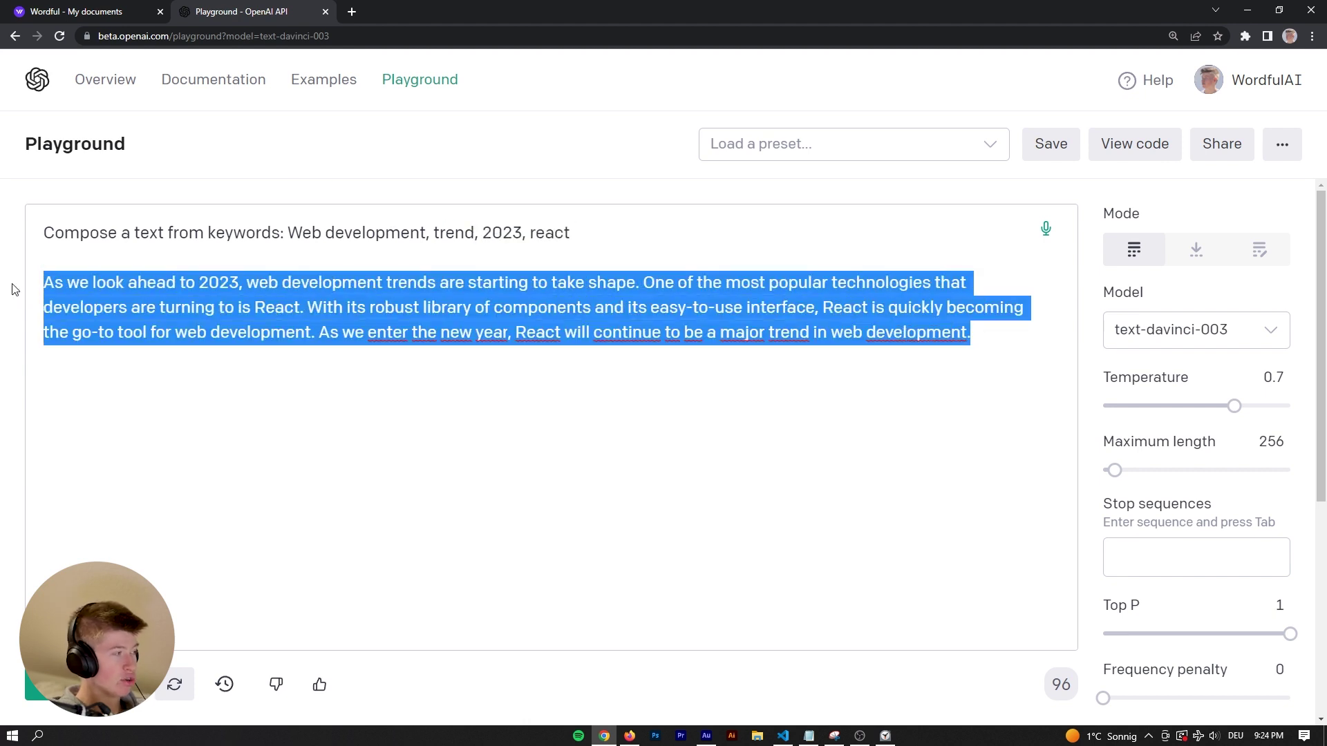
click(389, 296)
Select and delete the entire davinci-003 paragraph.
drag(971, 333, 41, 277)
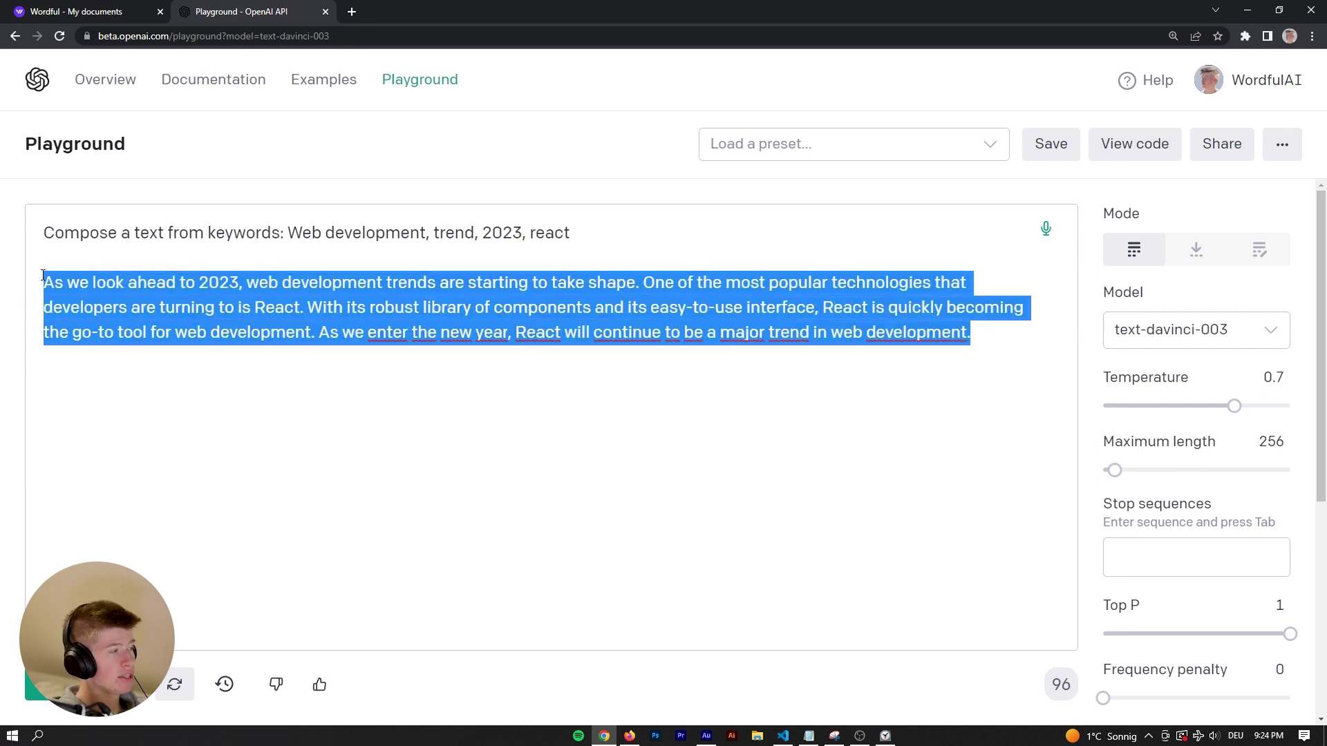
click(952, 336)
drag(974, 335, 96, 271)
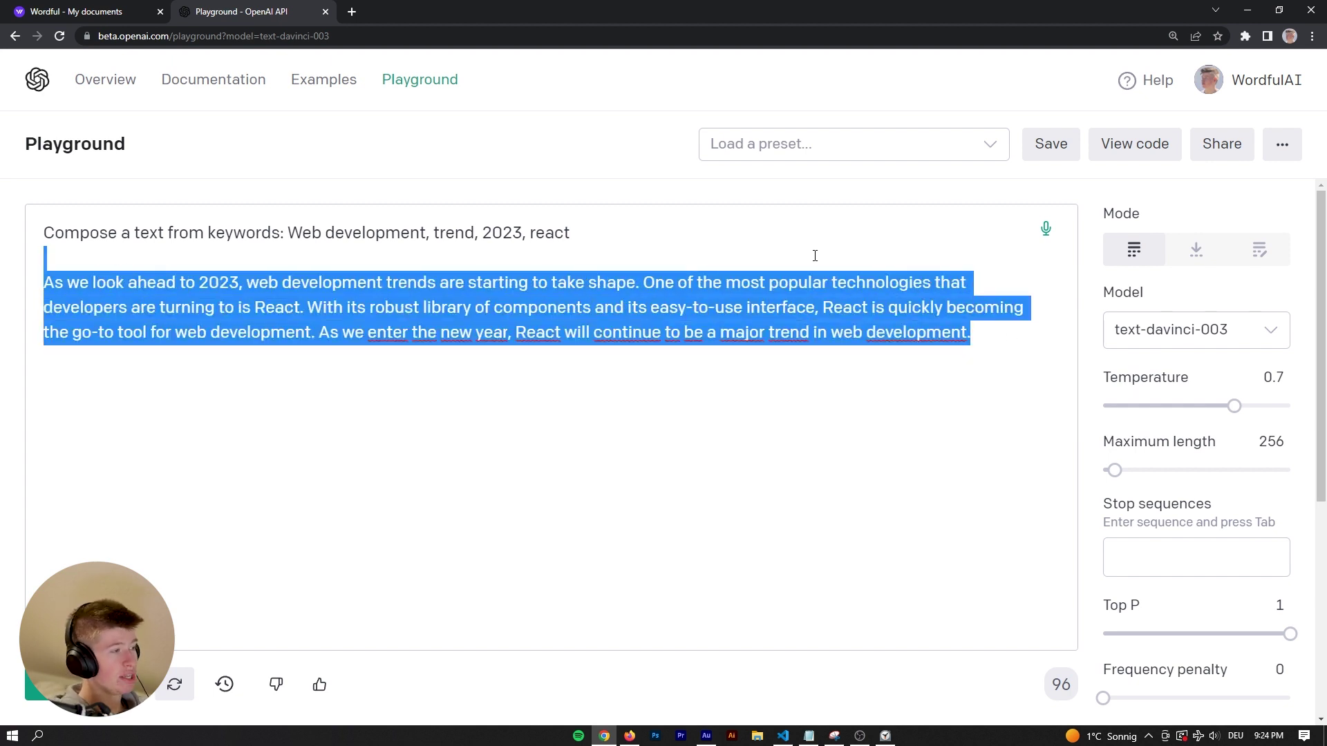
key(BackSpace)
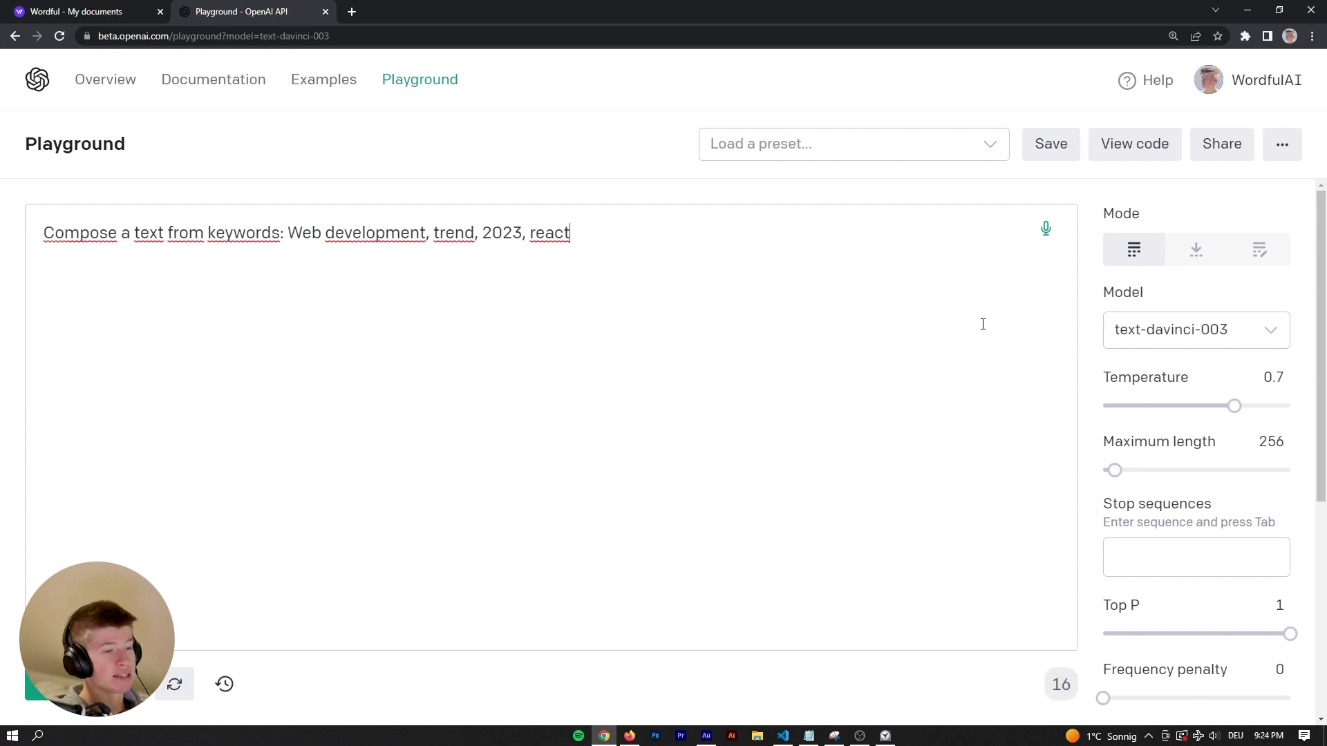
scroll(1224, 353, down, 2)
scroll(1223, 380, down, 1)
scroll(1213, 394, up, 3)
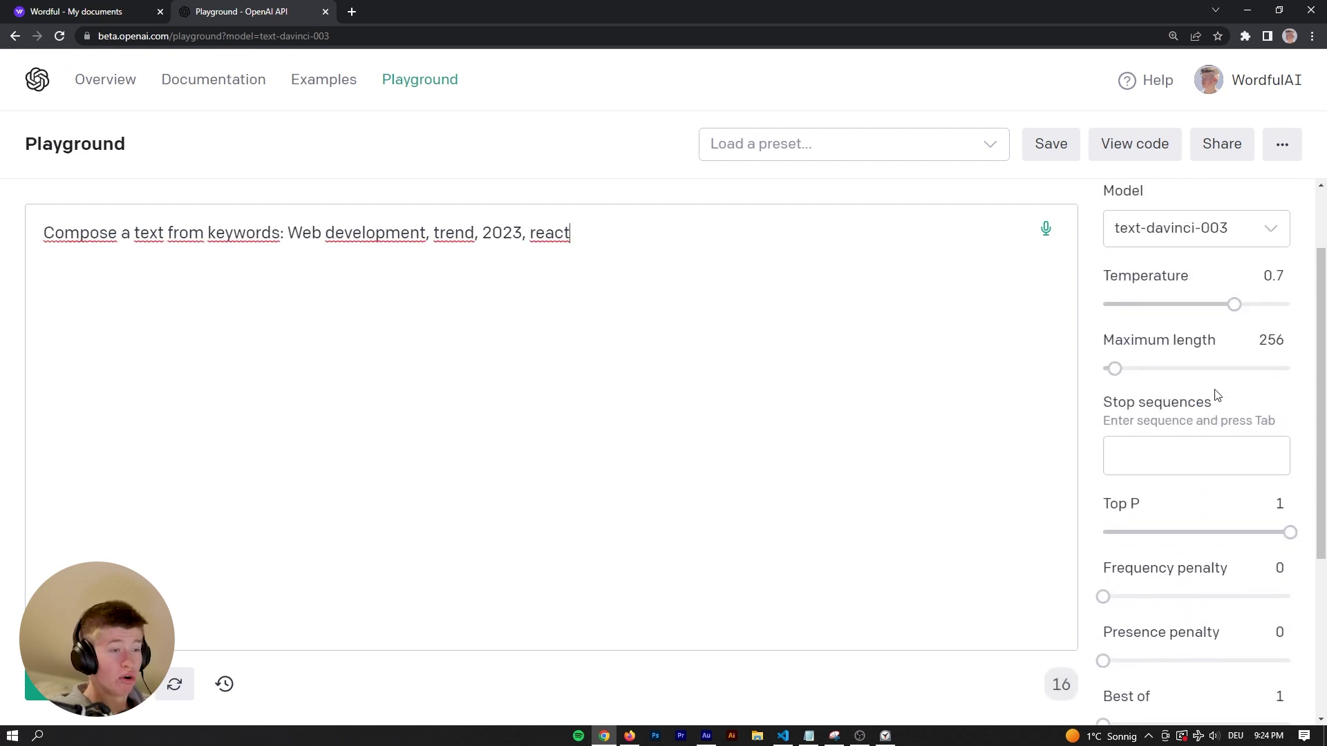
scroll(1211, 363, up, 1)
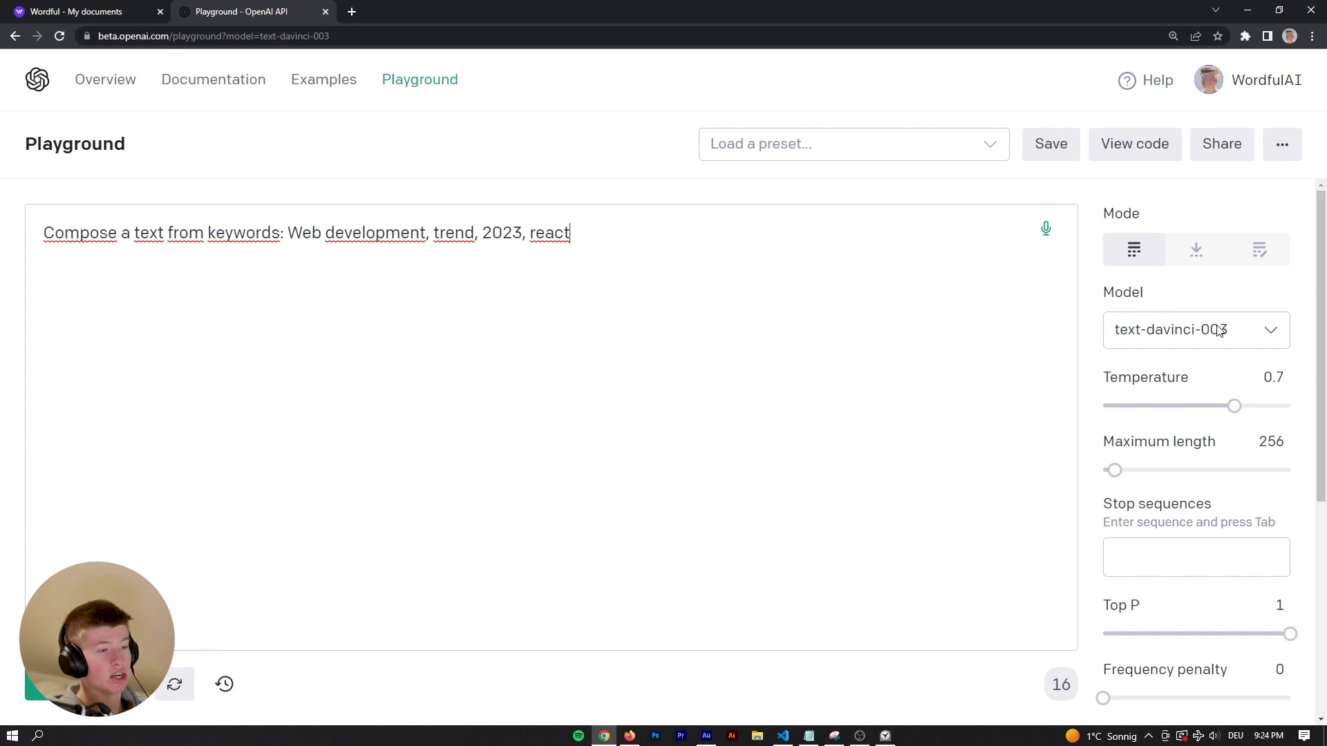
Open the Lorem ipsum document from Wordful's documents page, zoom in, and delete all its text.
click(78, 11)
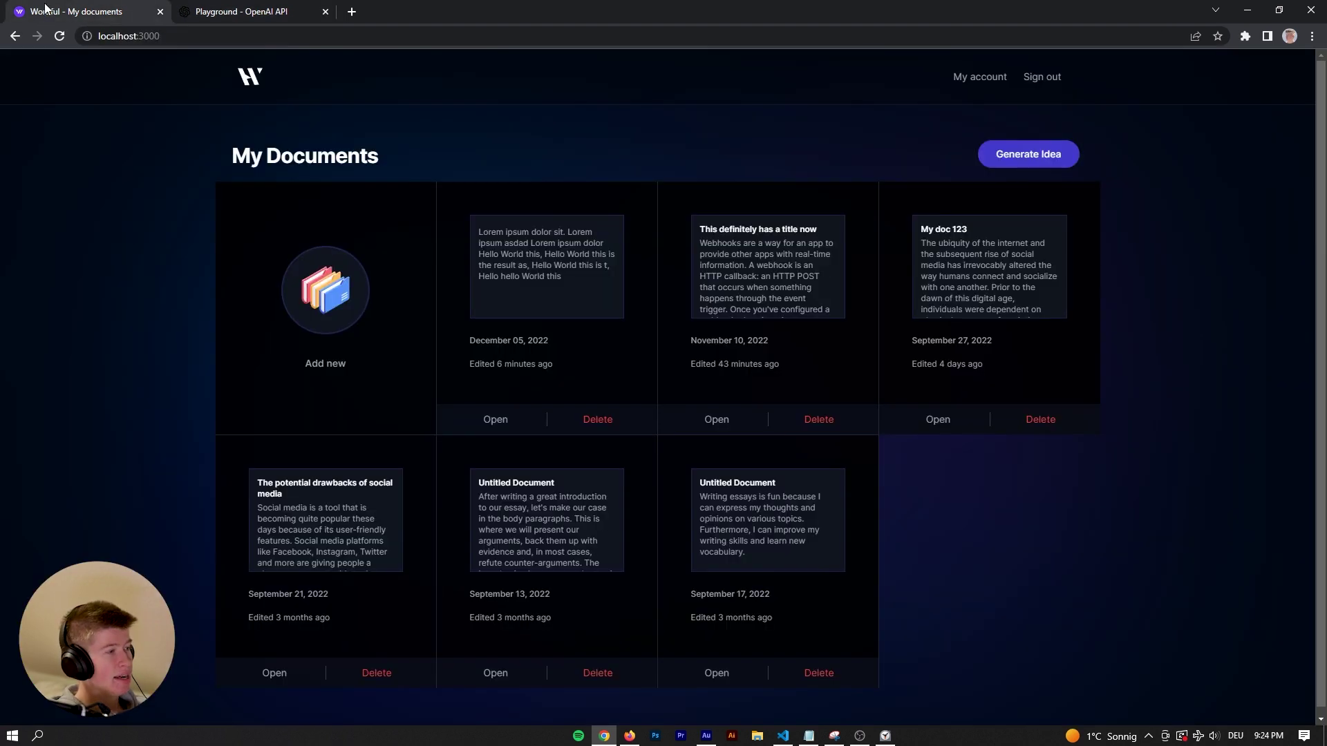
click(552, 288)
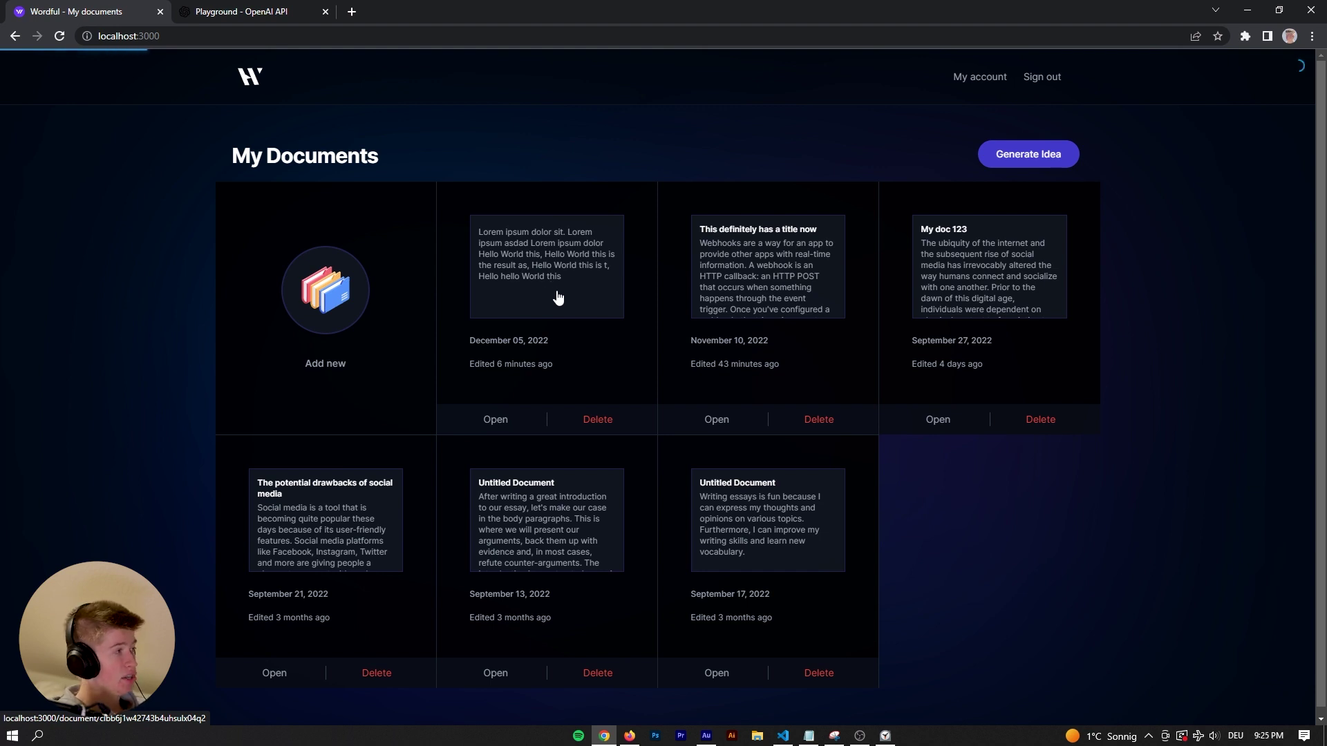
key(ctrl+plus)
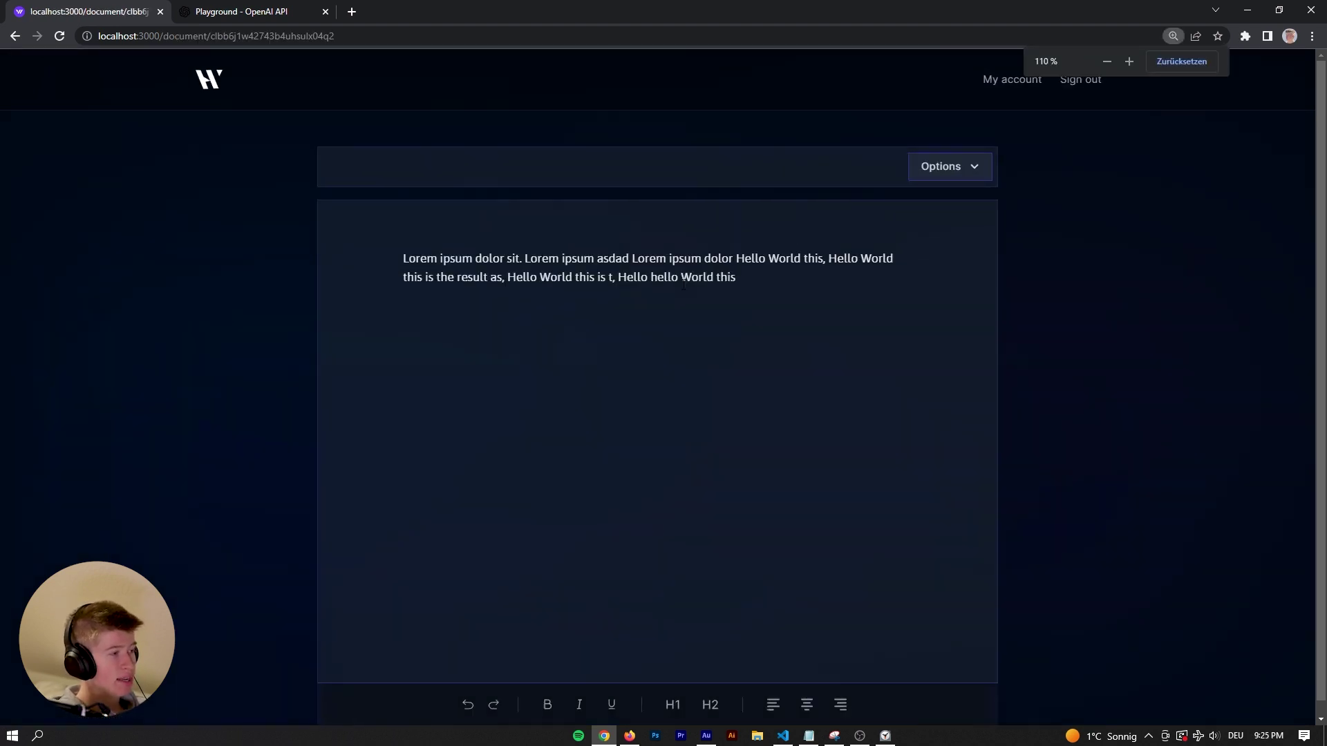
key(ctrl+plus)
key(ctrl+plus)
key(ctrl+a)
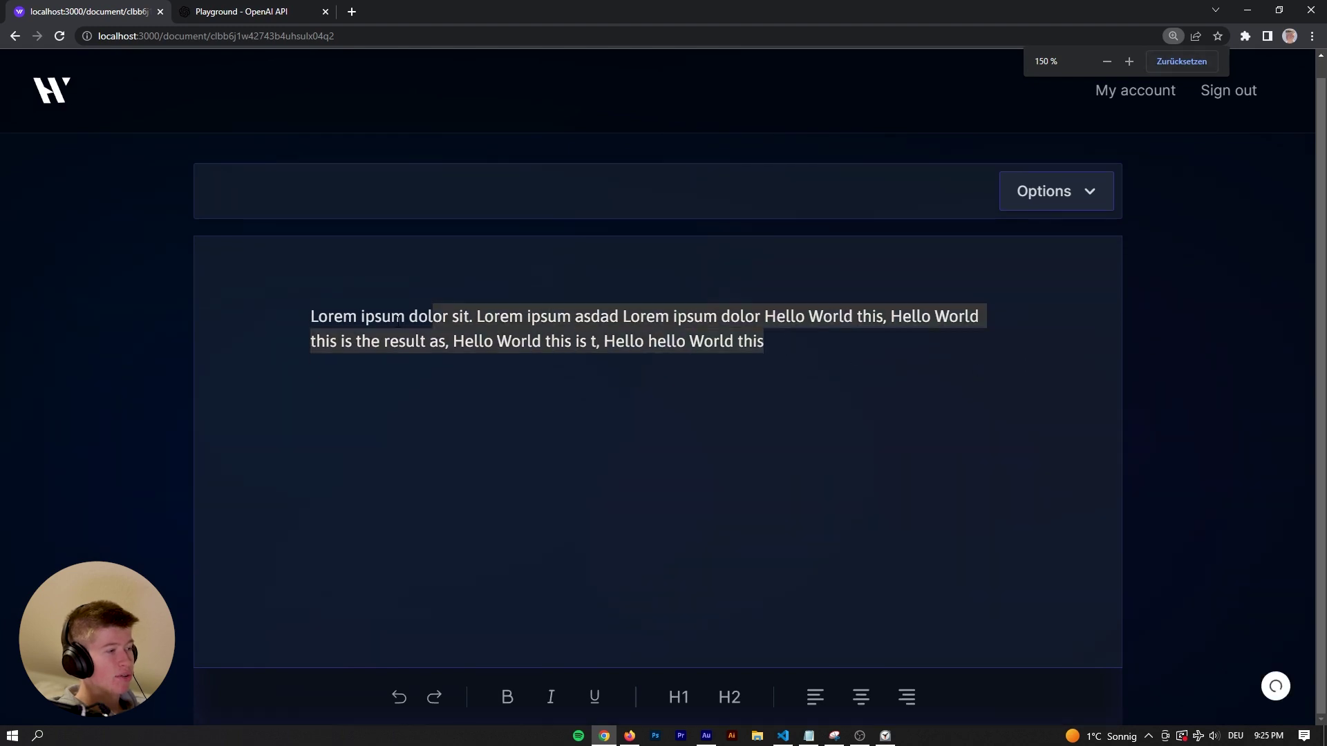
key(BackSpace)
Set Best of to 2 and maximum length to 389, then generate a new completion.
click(285, 7)
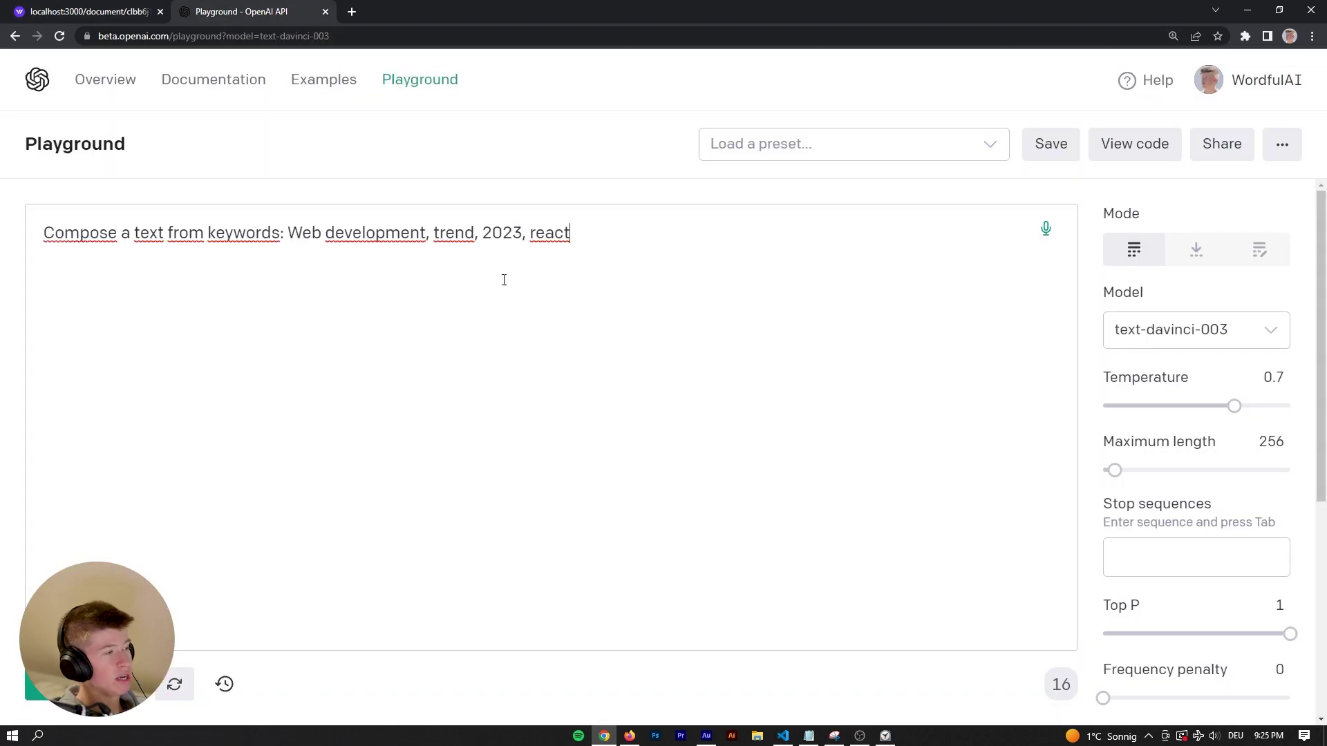
scroll(1206, 536, down, 3)
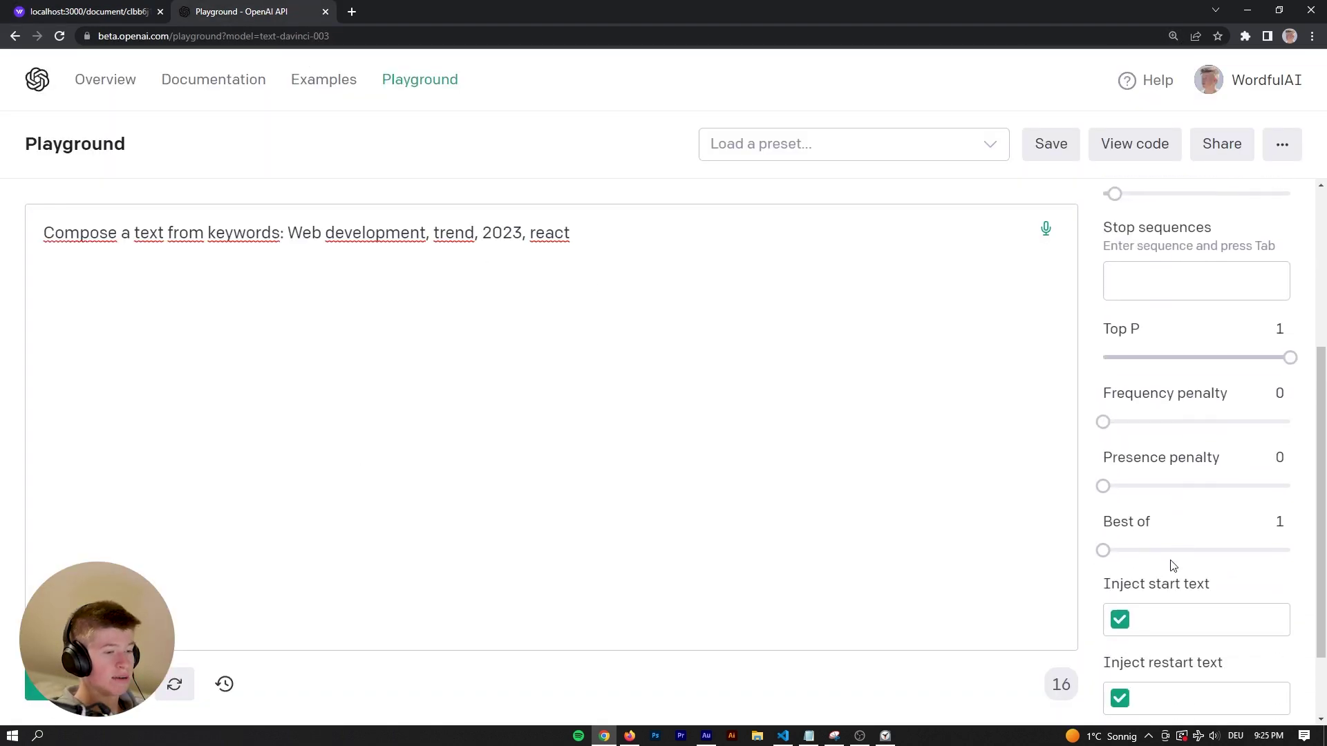
click(1115, 550)
scroll(1194, 509, up, 3)
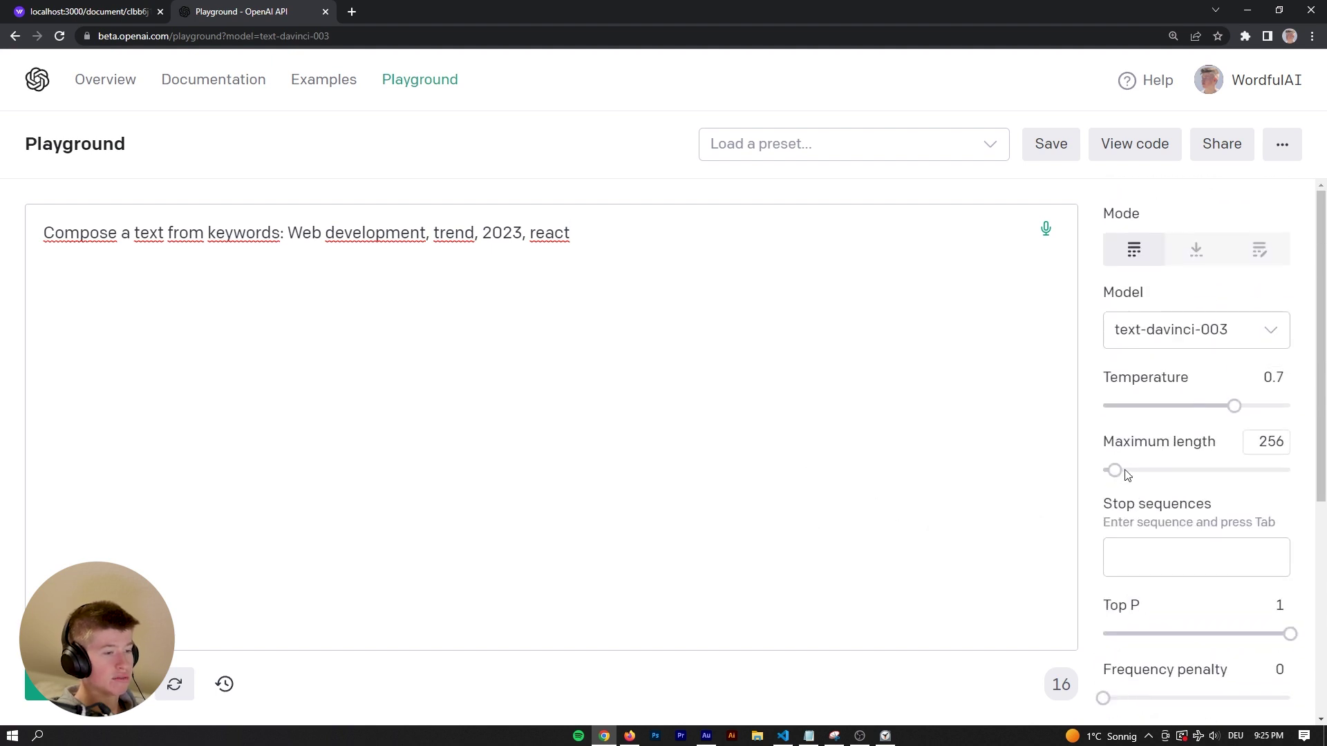
click(1121, 470)
click(63, 684)
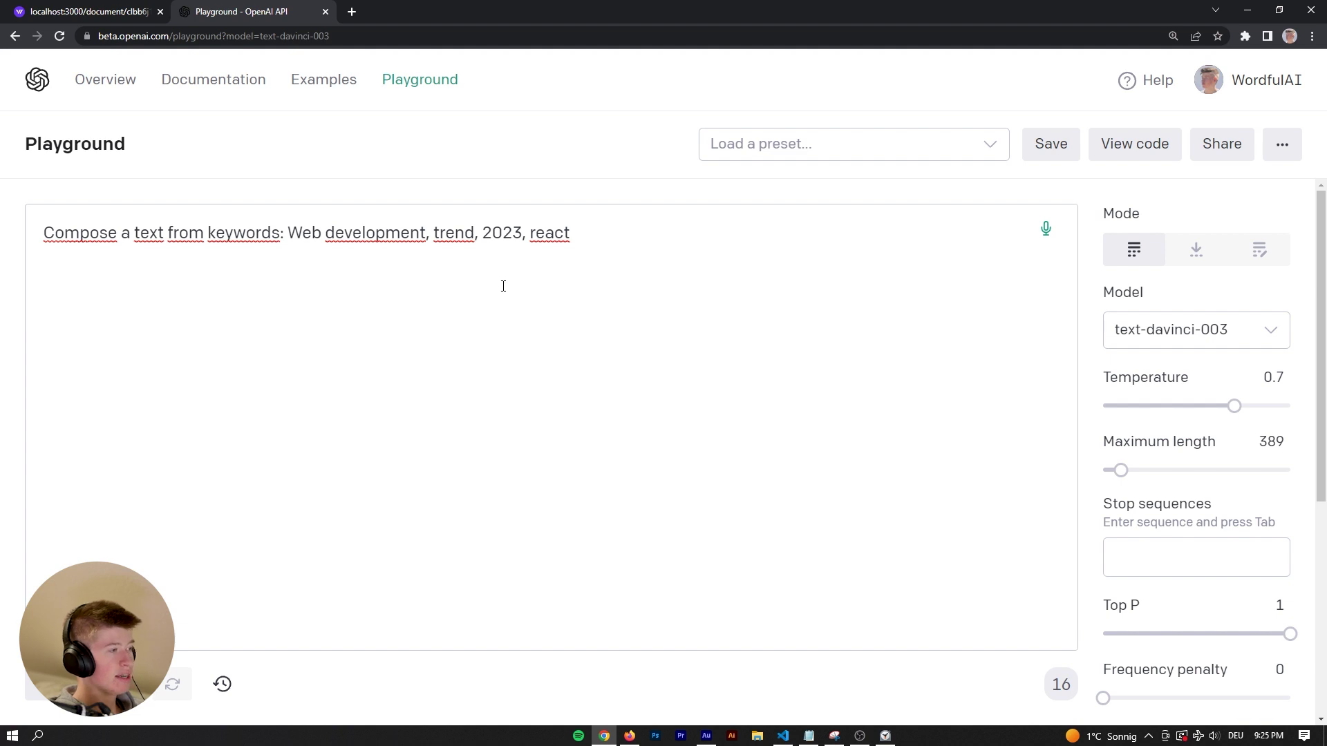
Select the 'Autocomplete a text' note in Notepad, then highlight the response's opening sentences.
click(808, 735)
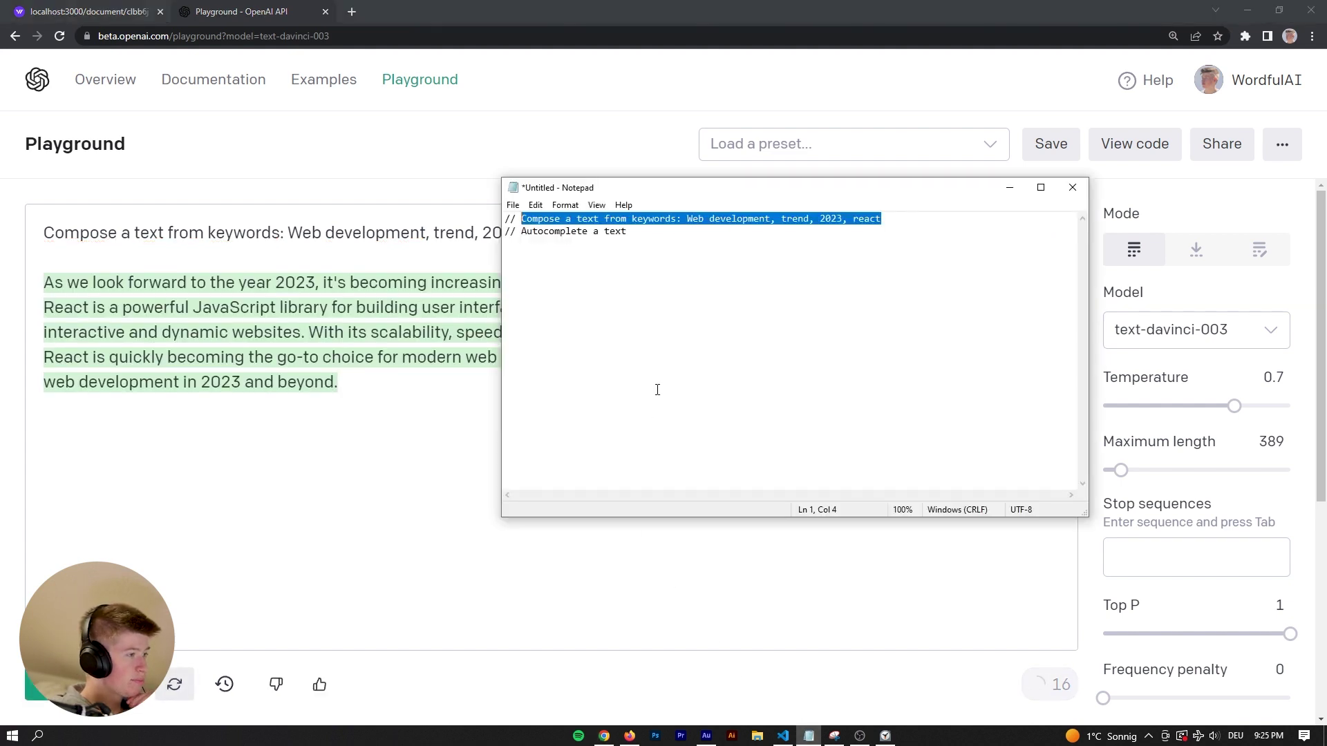
drag(637, 231, 521, 231)
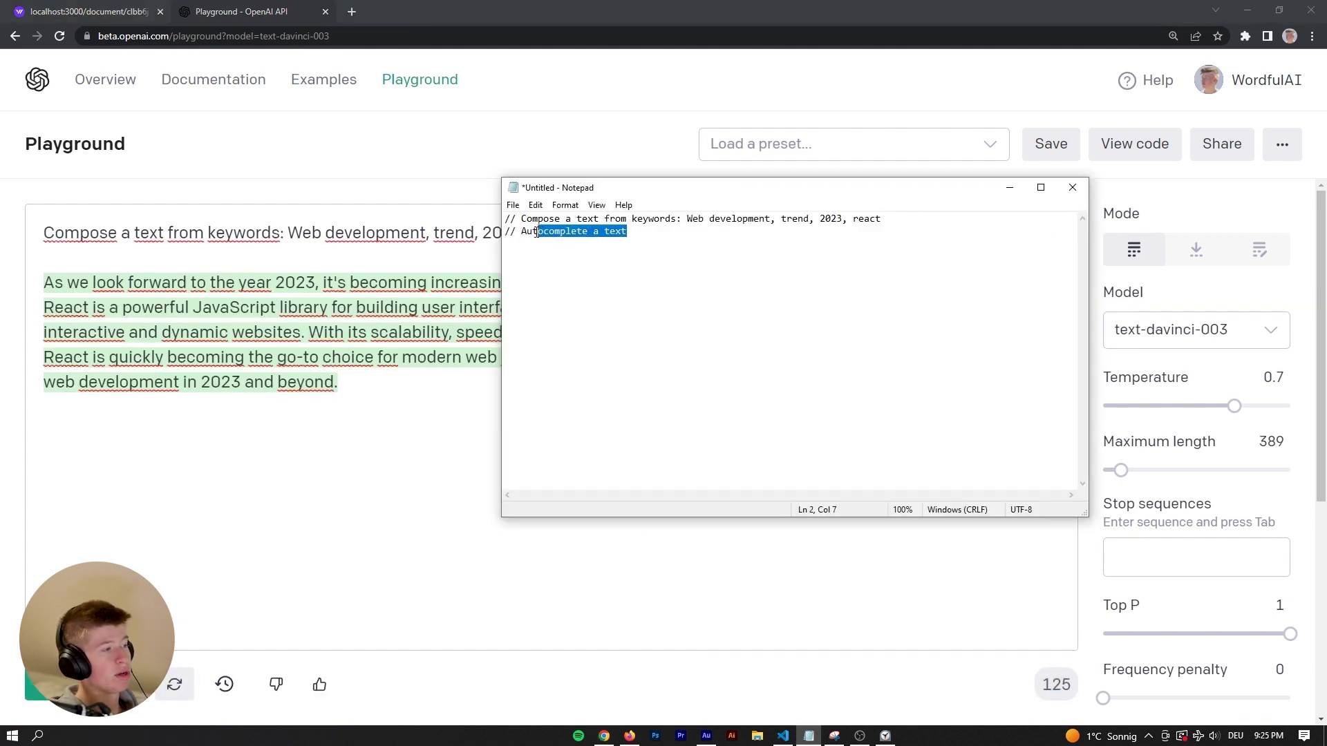
click(434, 357)
drag(405, 401, 267, 356)
click(121, 308)
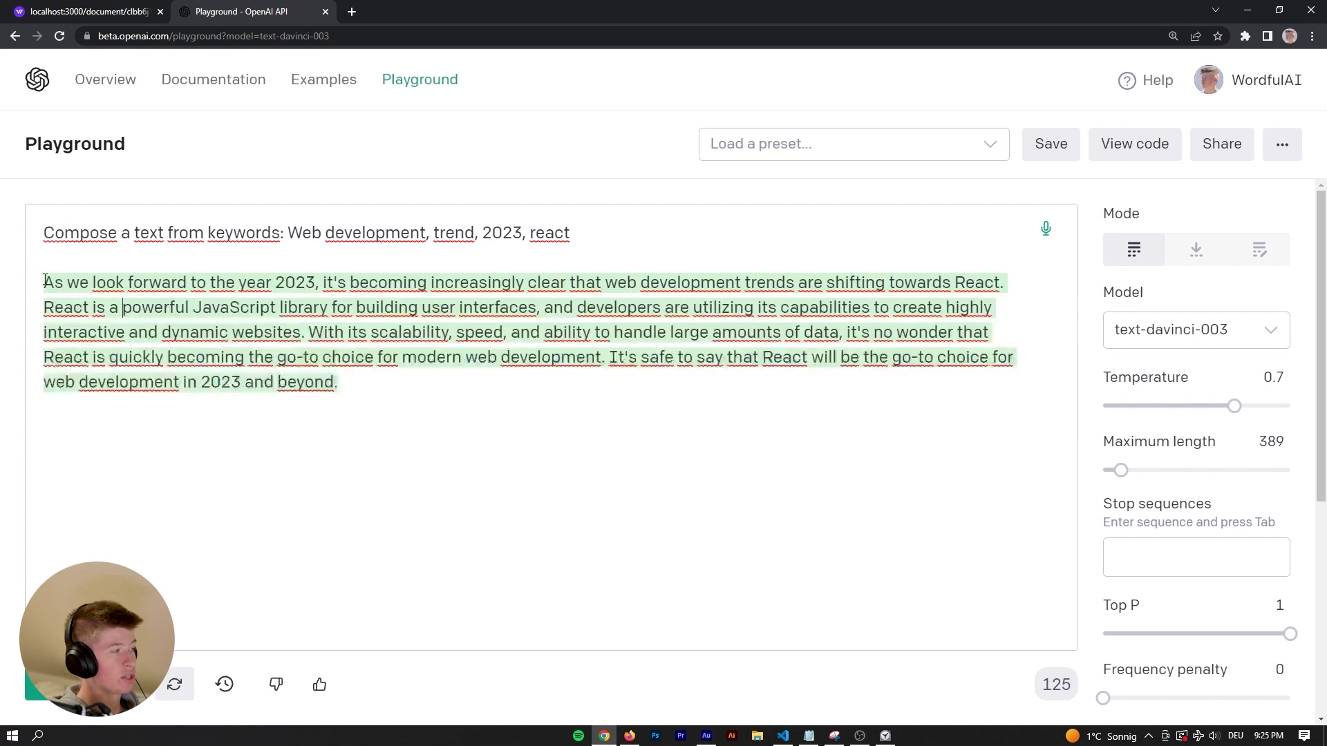
drag(44, 282, 307, 338)
key(ctrl+c)
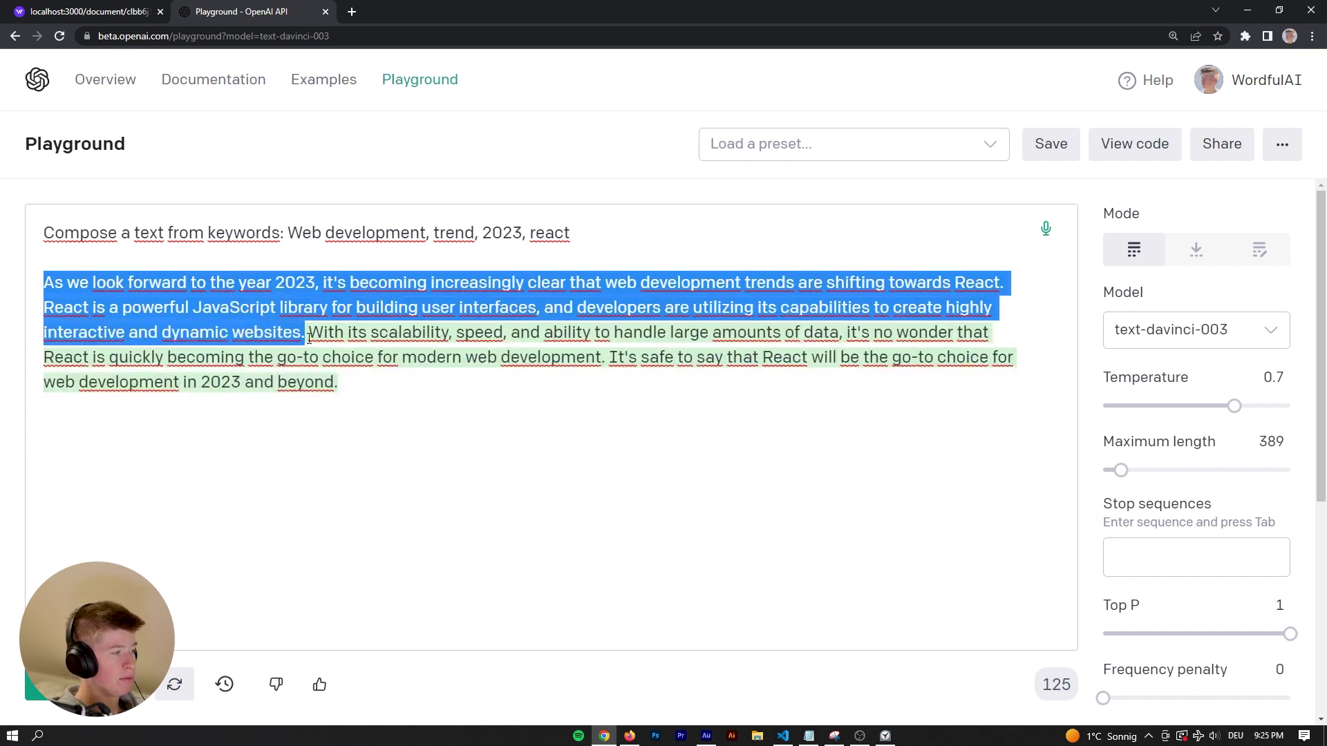
Paste the React paragraph ending at 'With its scalability,' into the Wordful document.
shift+click(452, 334)
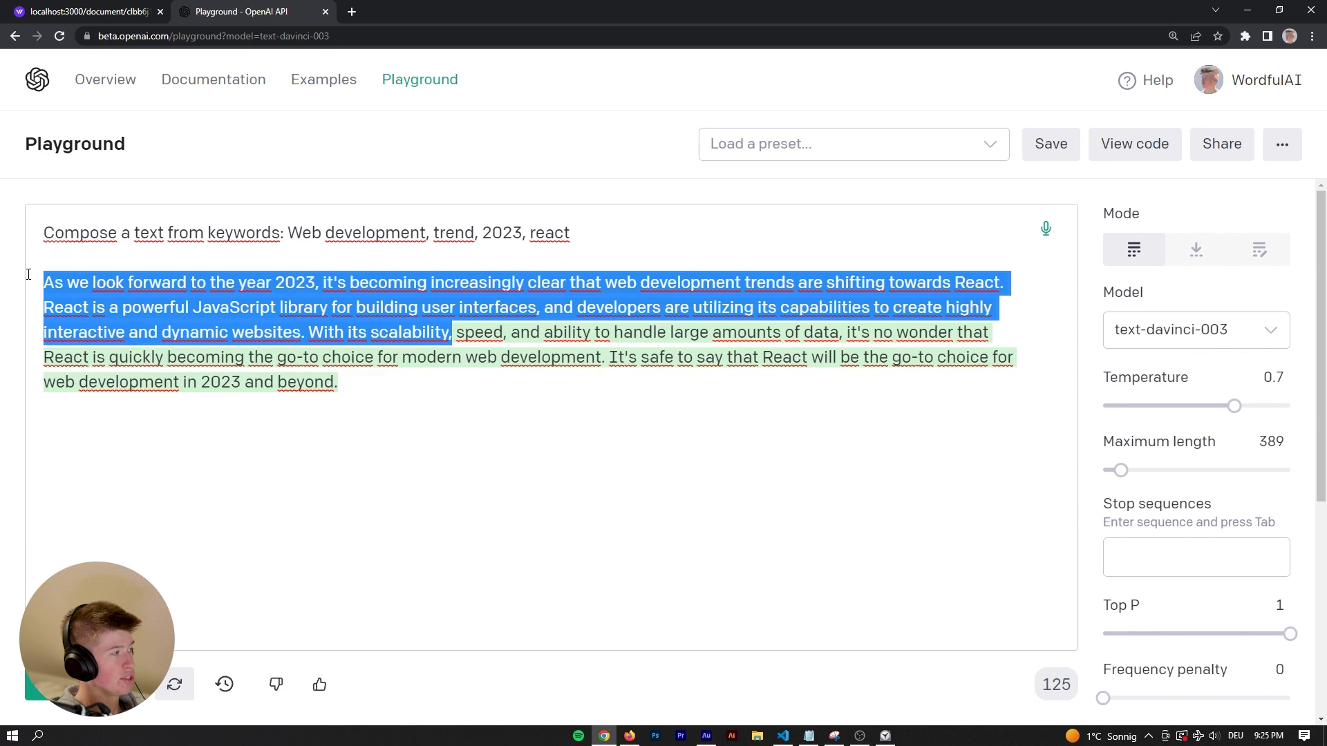
click(45, 11)
key(ctrl+v)
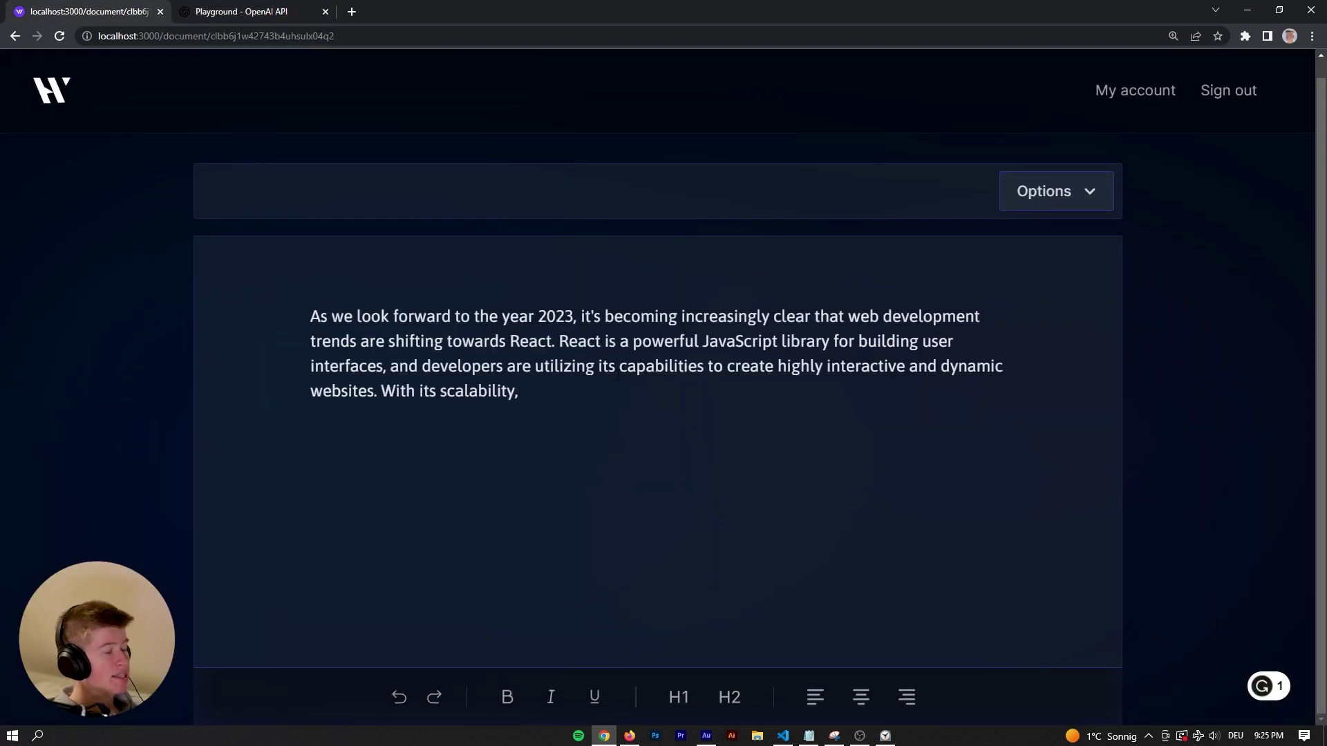
Check the draft's closing phrase 'With its scalability,' and return to the Playground page.
click(783, 736)
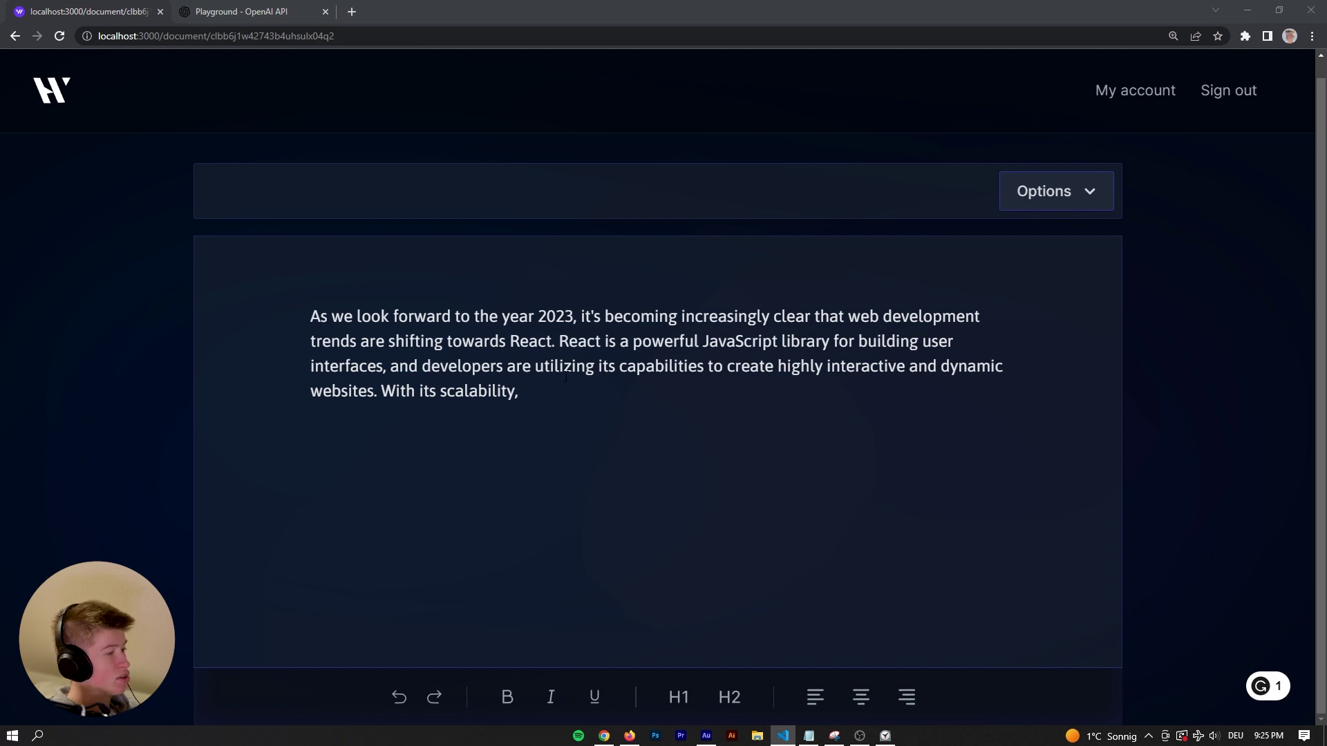
drag(580, 398, 380, 399)
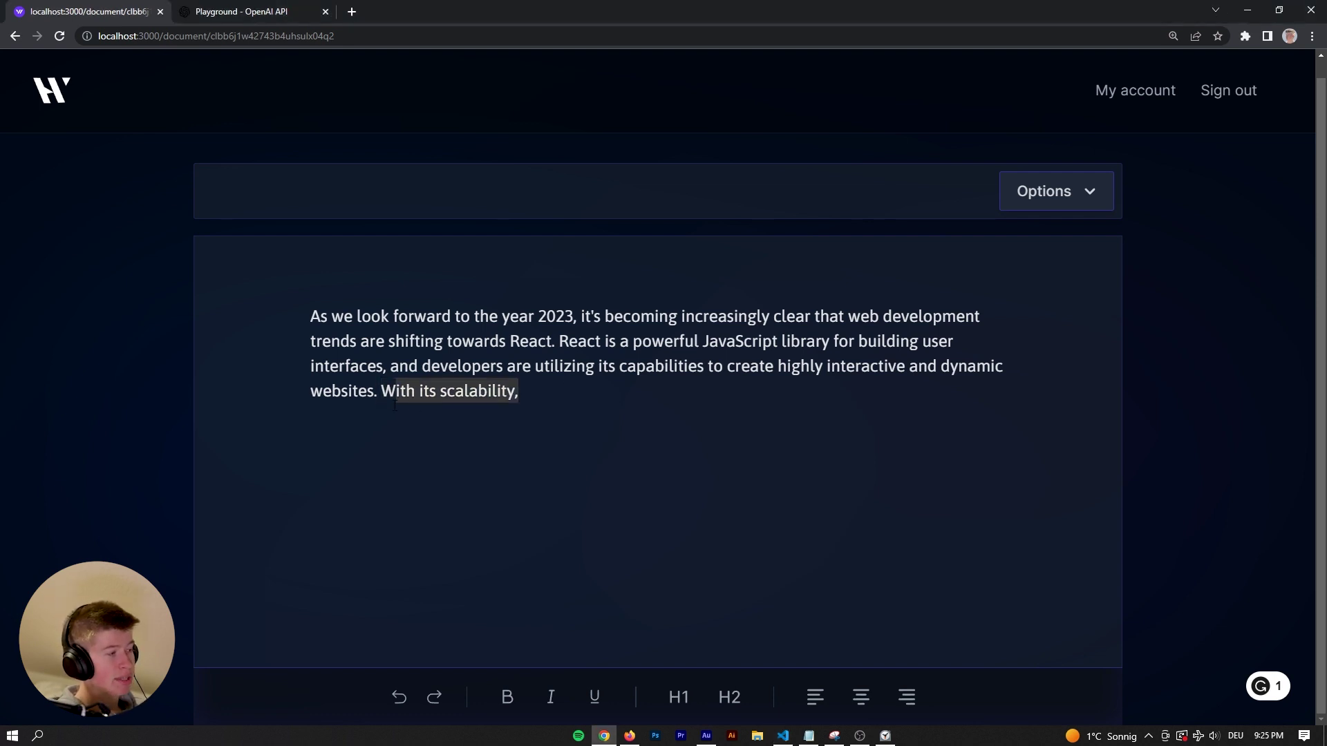
click(584, 403)
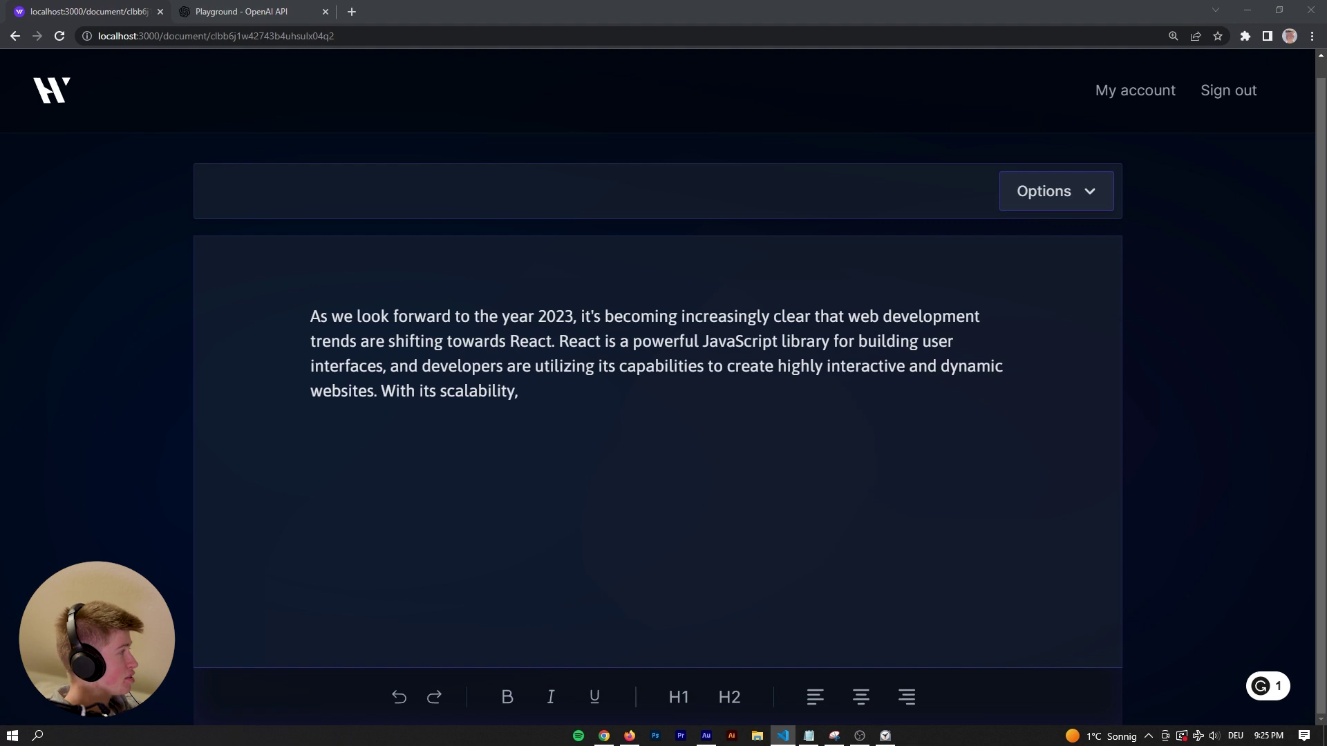
click(228, 11)
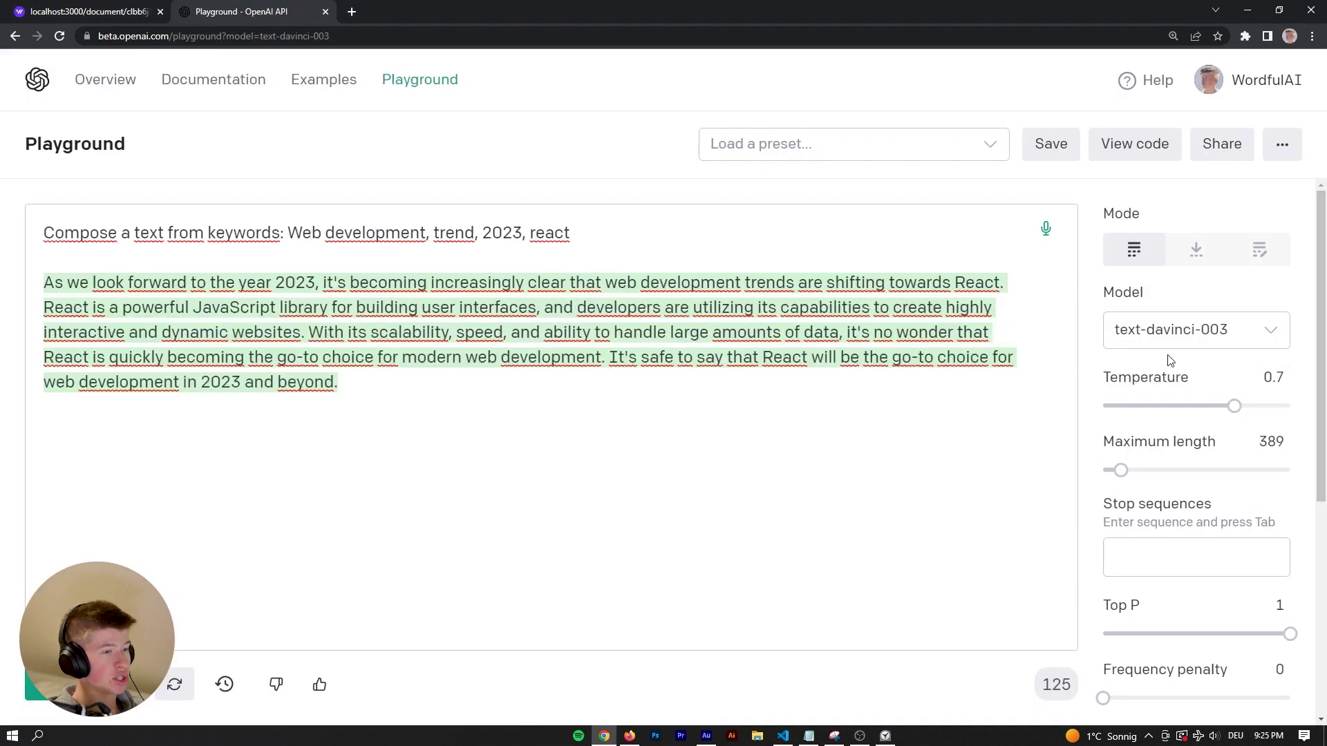
Keep text-davinci-003 after browsing models, and put the React paragraph in insert mode.
click(1170, 330)
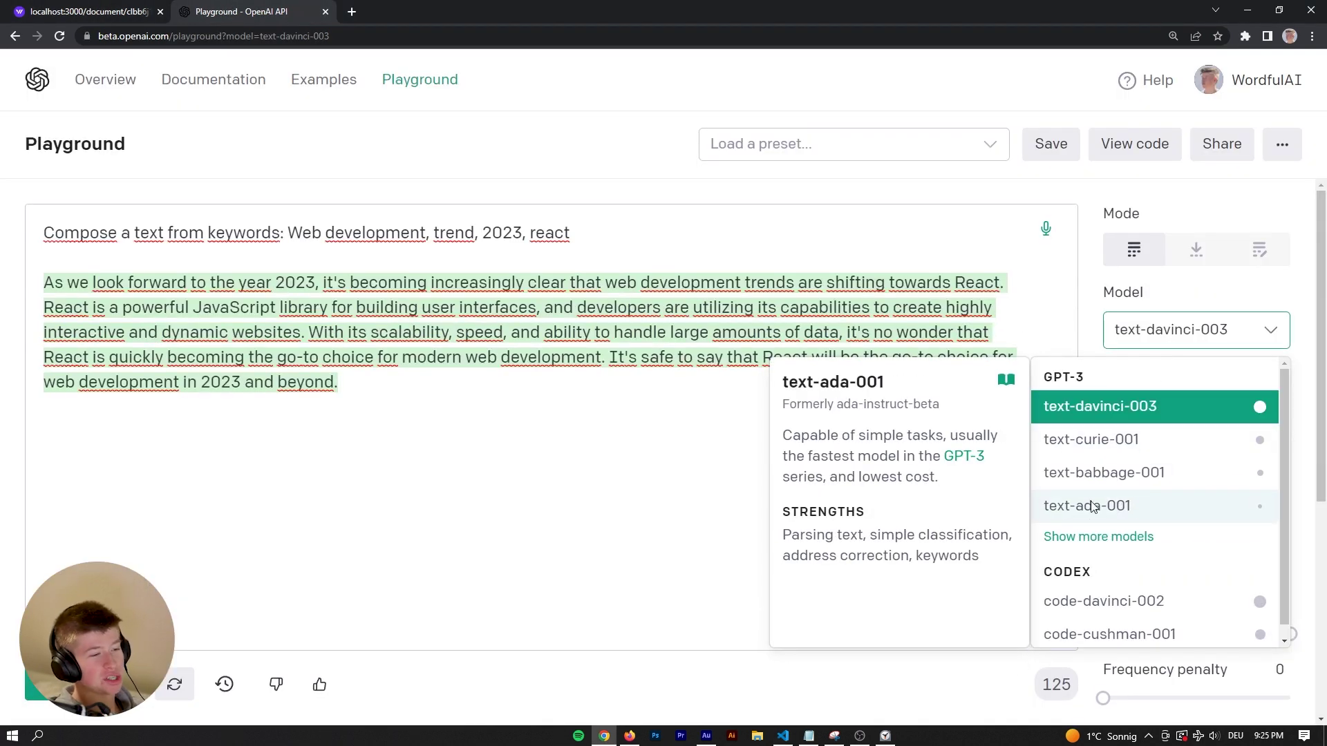
scroll(1103, 499, down, 1)
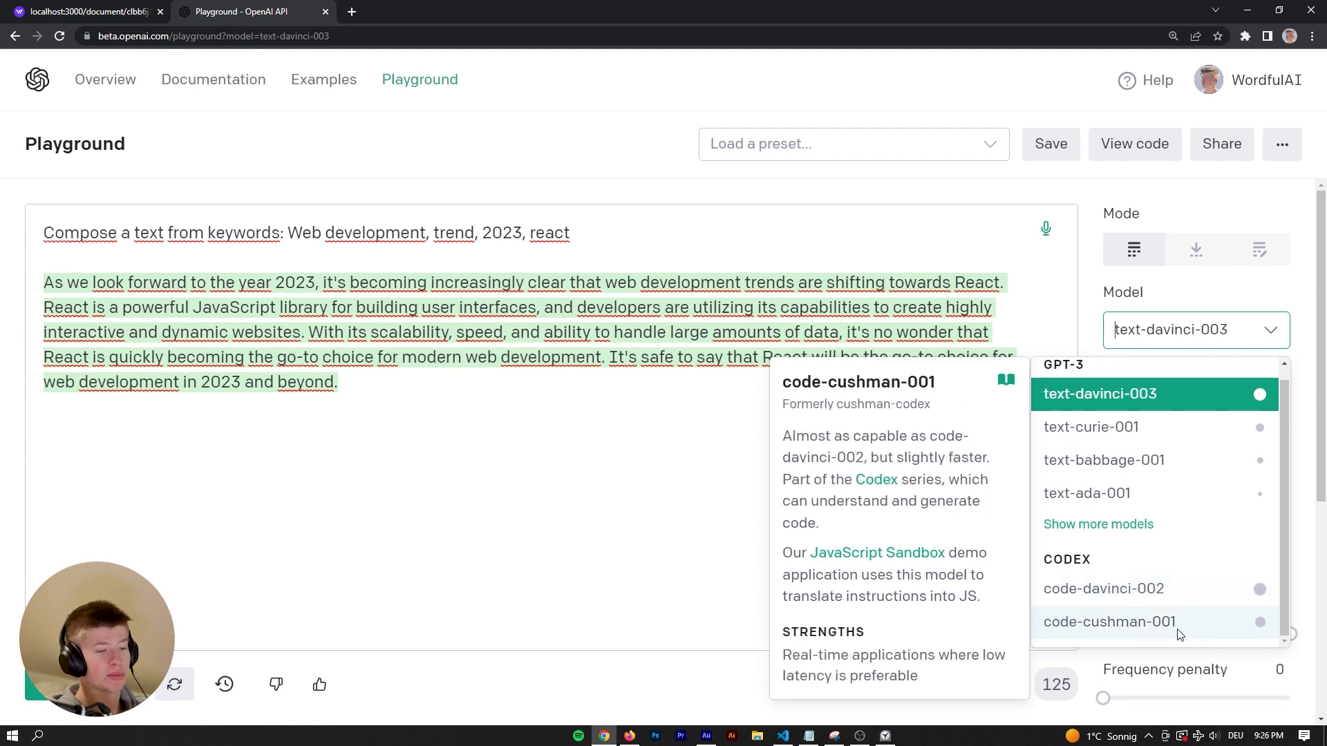
click(1078, 208)
click(1195, 262)
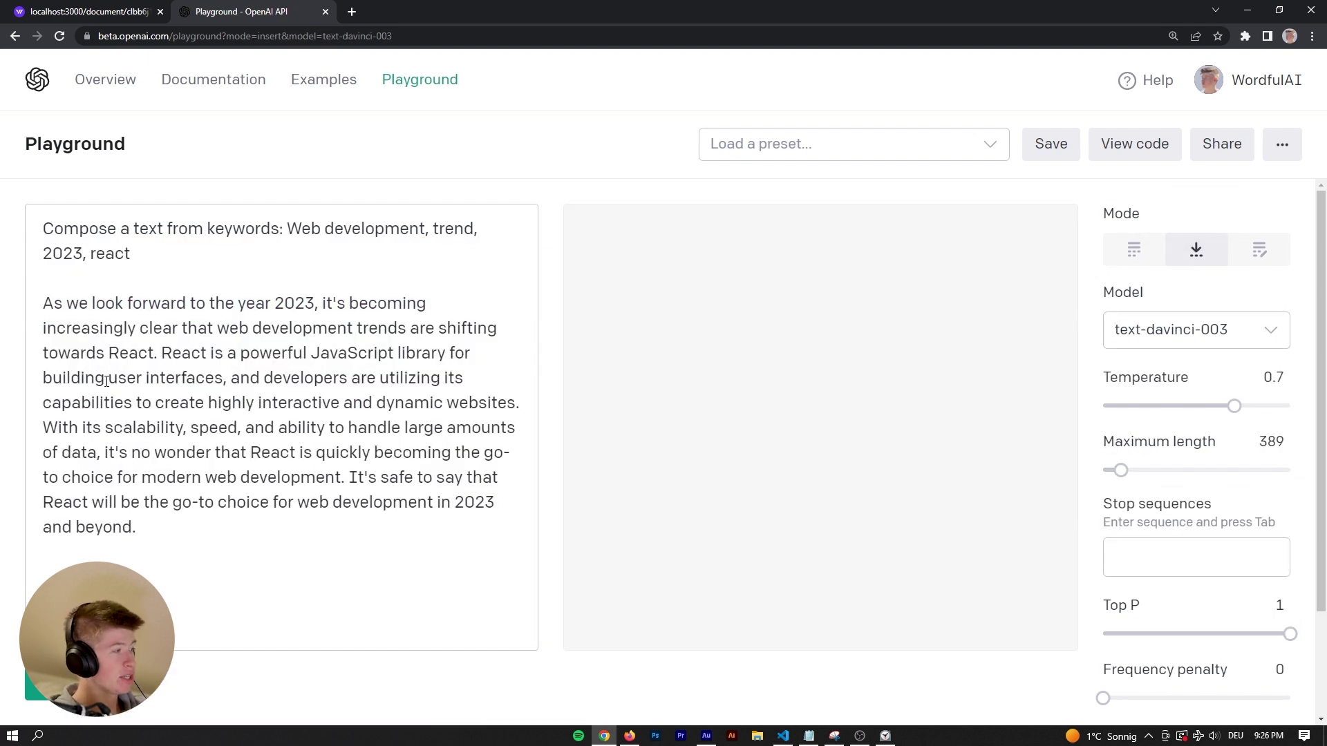
click(229, 546)
key(ctrl+a)
click(309, 535)
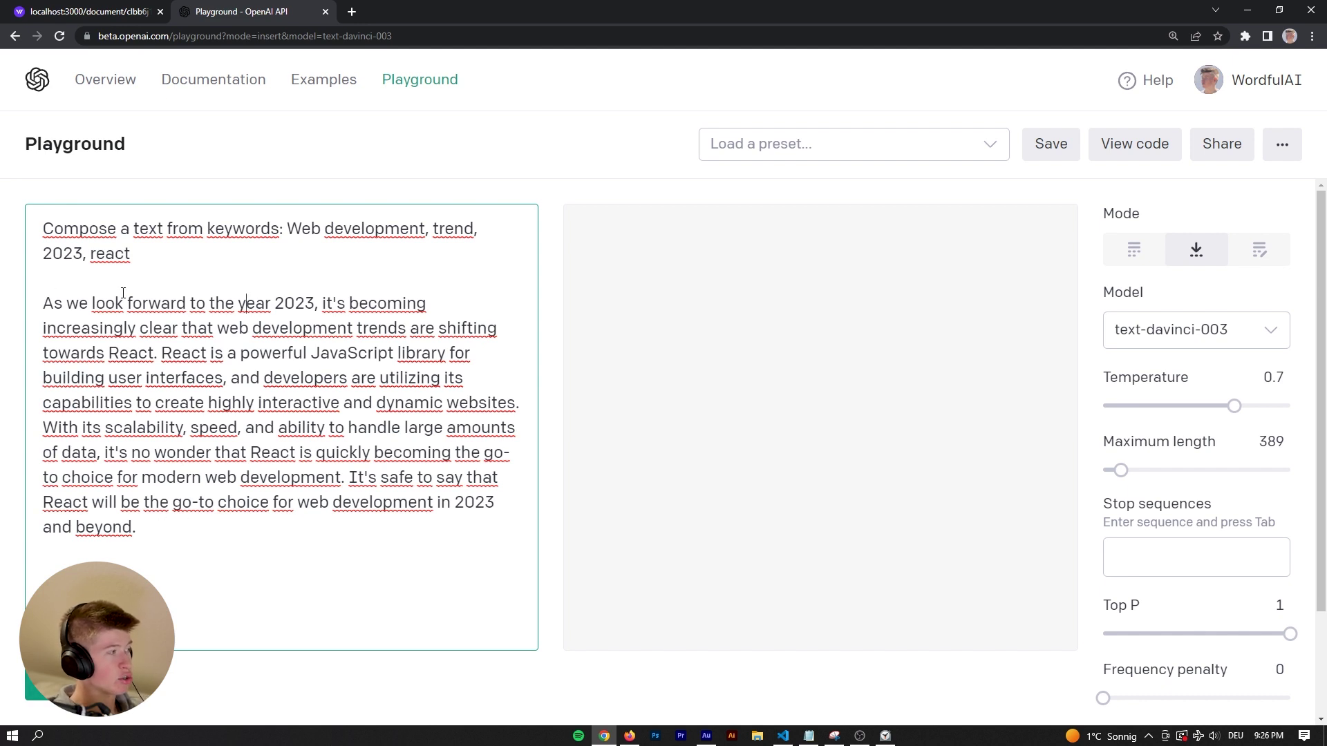
In edit mode, fix 'Lets go to store' into 'Let's go to the store' using 'Fix the grammar'.
click(1260, 250)
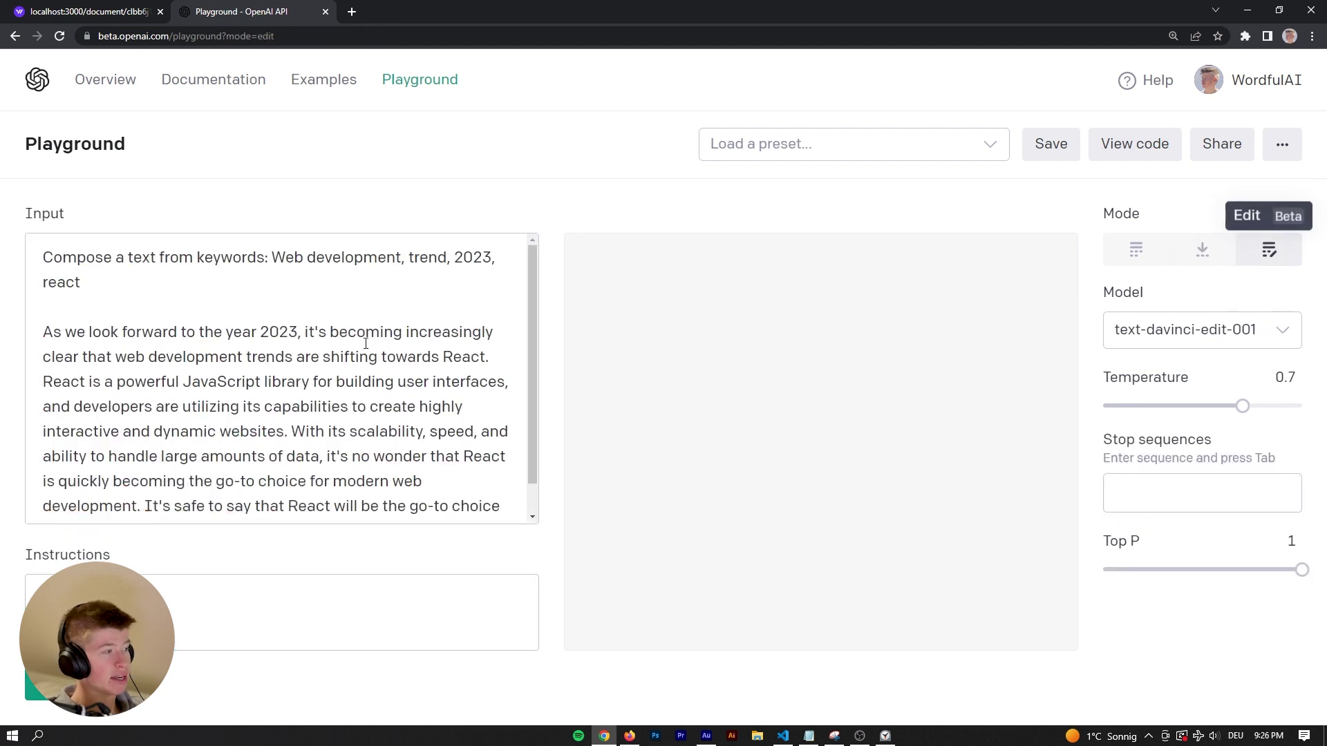
scroll(155, 504, down, 1)
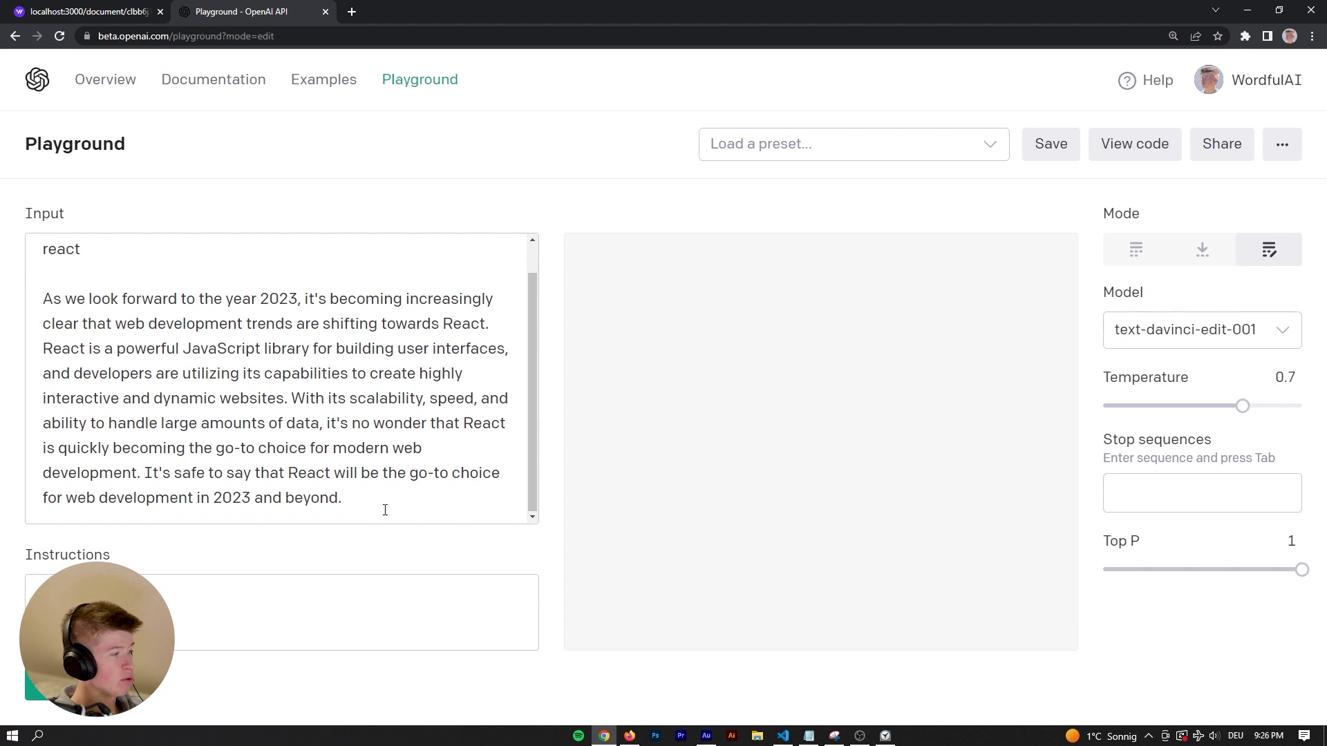
mouse_move(385, 509)
mouse_down()
mouse_move(25, 277)
mouse_move(15, 222)
mouse_up()
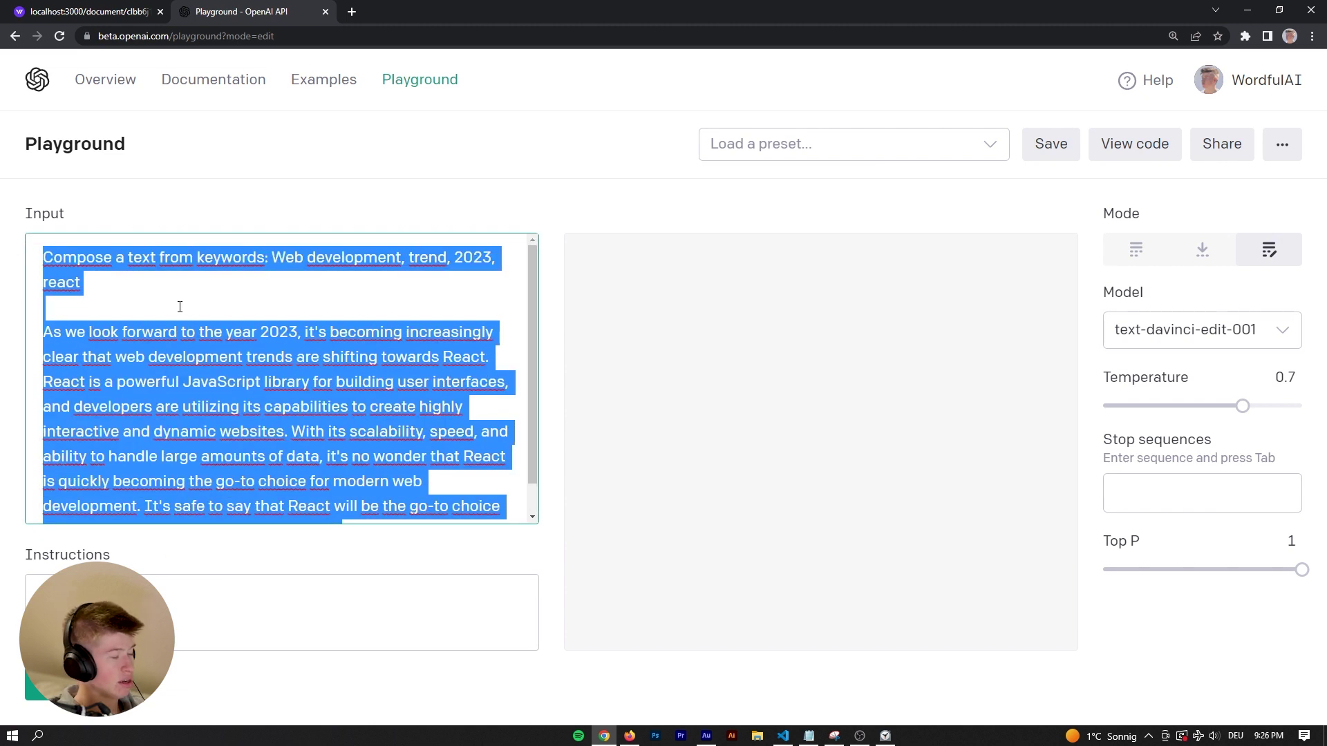
text(Le)
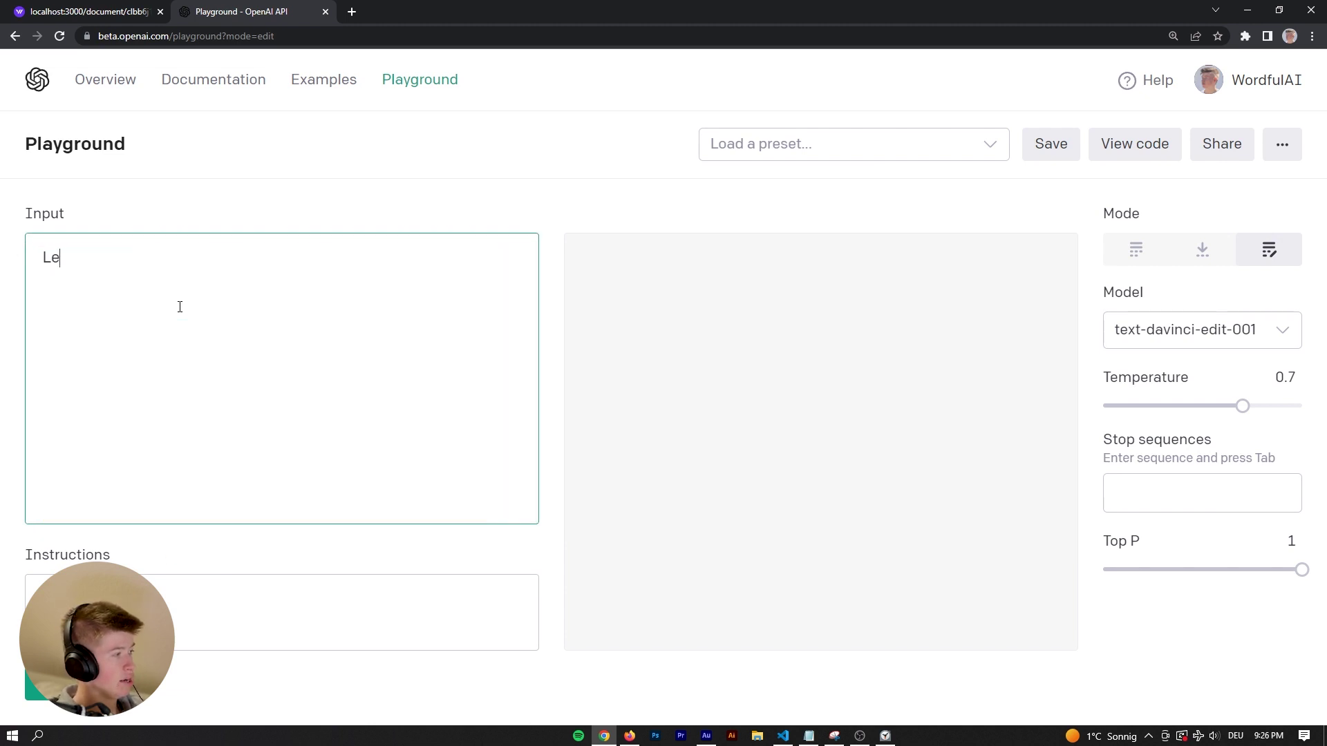
text(ts go to storte)
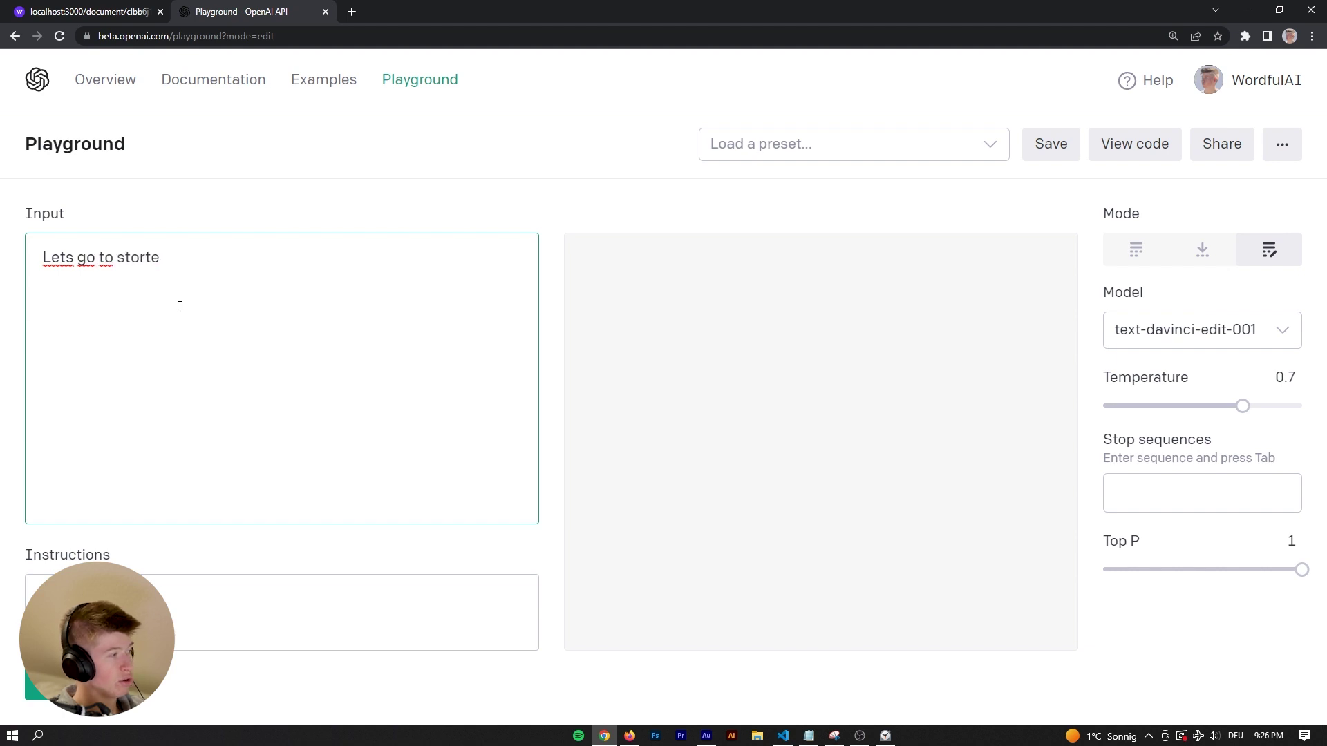
key(BackSpace)
key(BackSpace)
key(BackSpace)
text(re)
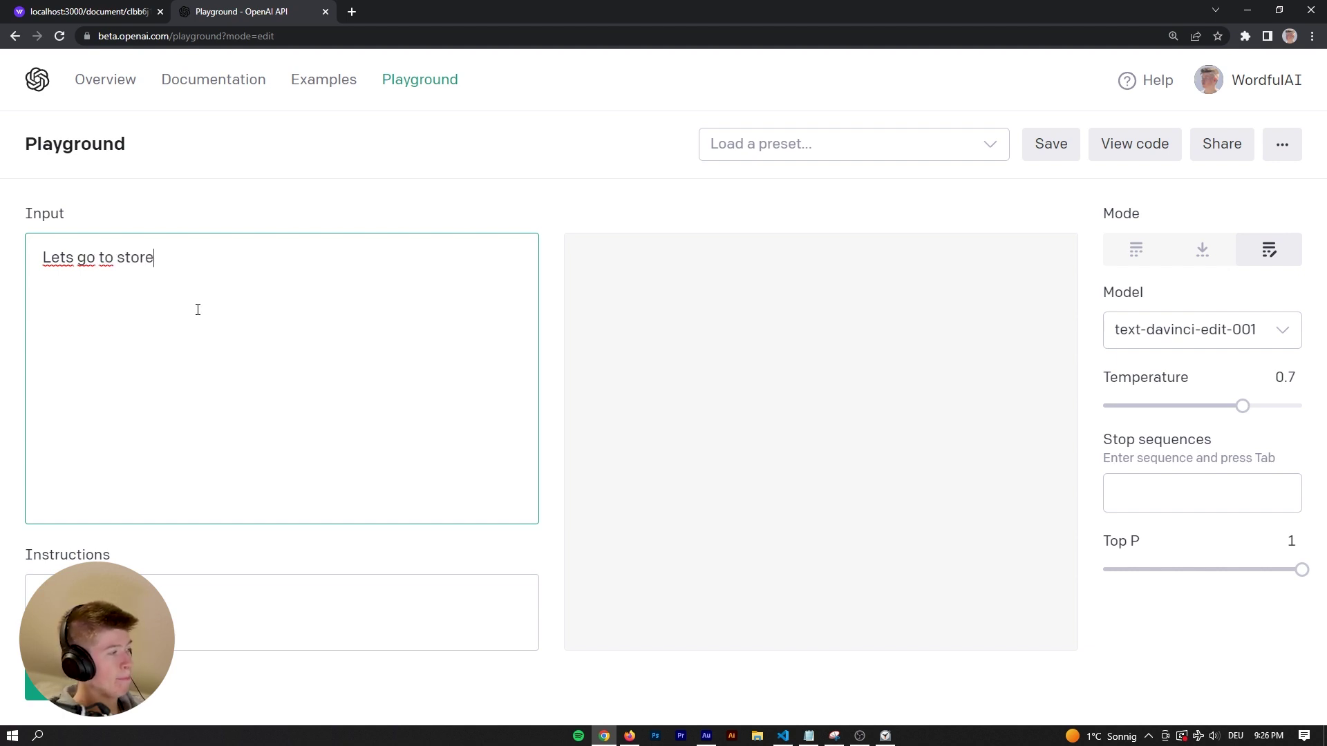
click(102, 585)
text(Fix the)
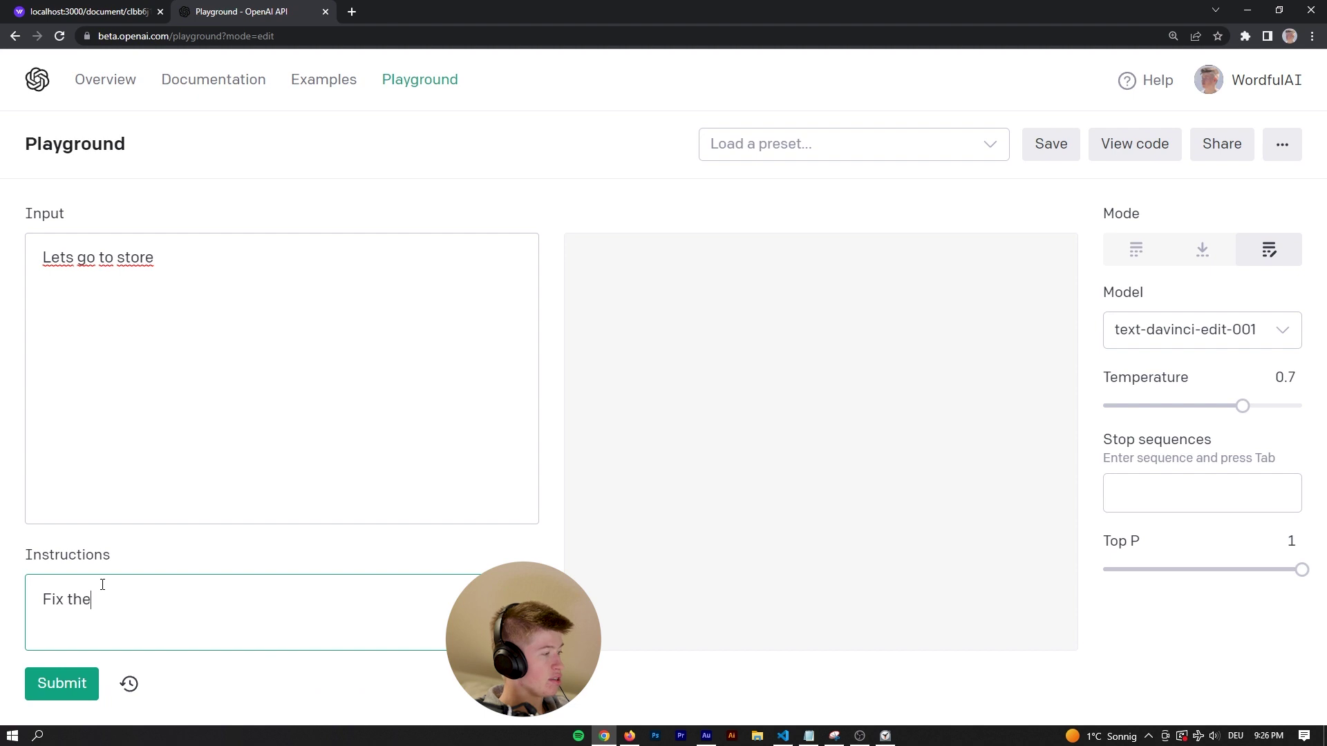
text( grammar)
click(65, 685)
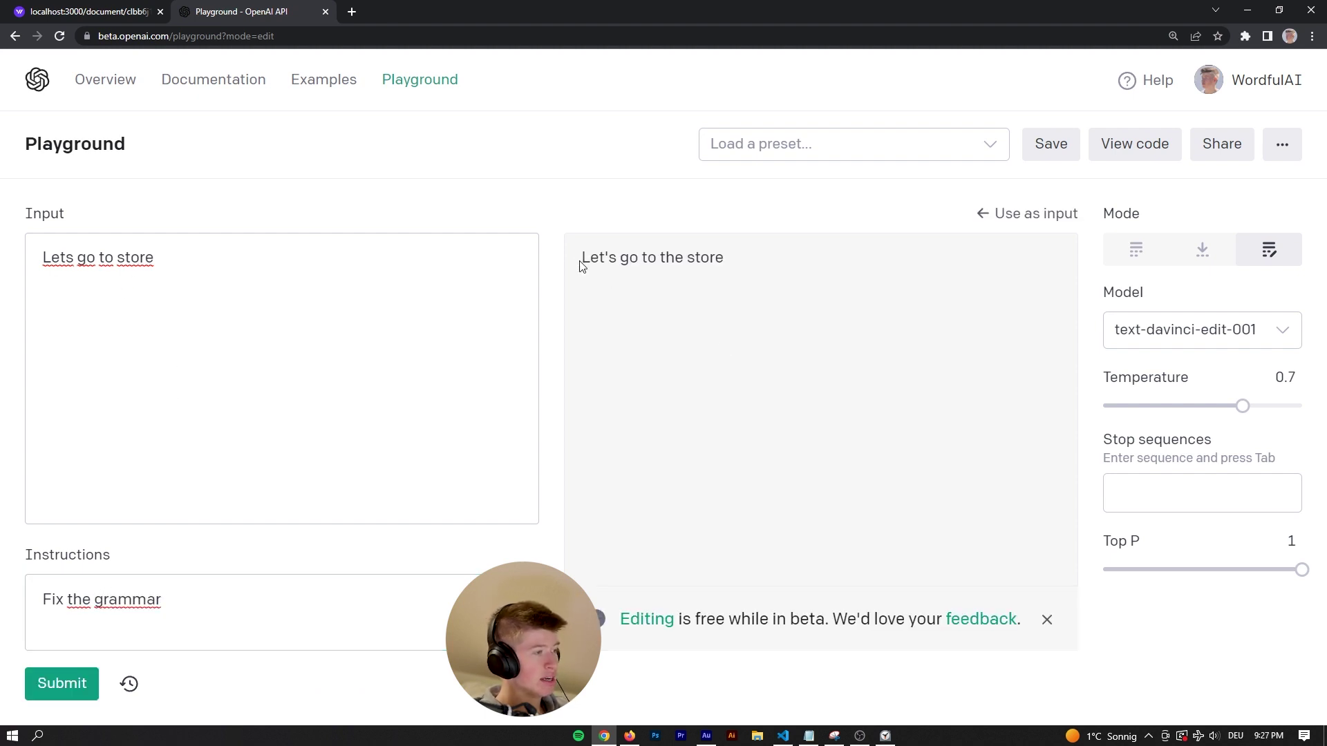
mouse_move(581, 260)
mouse_down()
mouse_move(730, 269)
mouse_move(576, 288)
mouse_up()
click(731, 269)
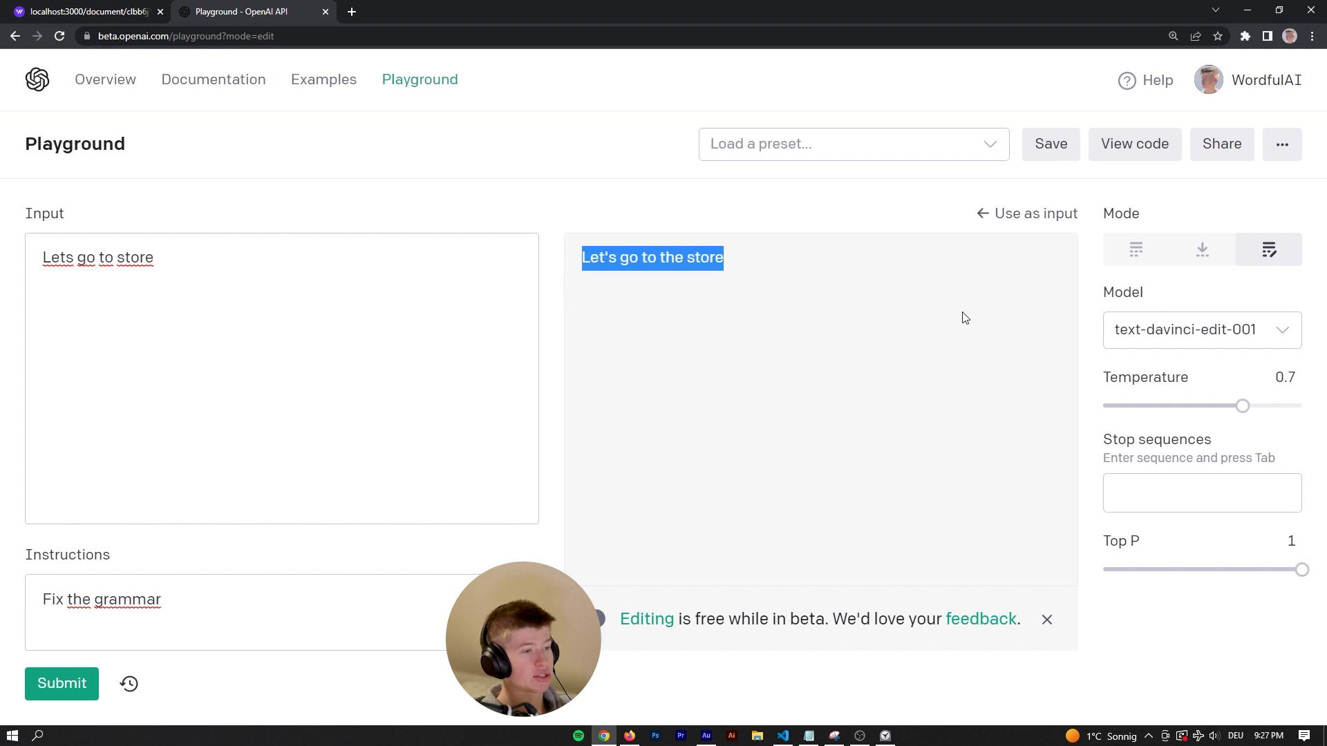
click(1184, 328)
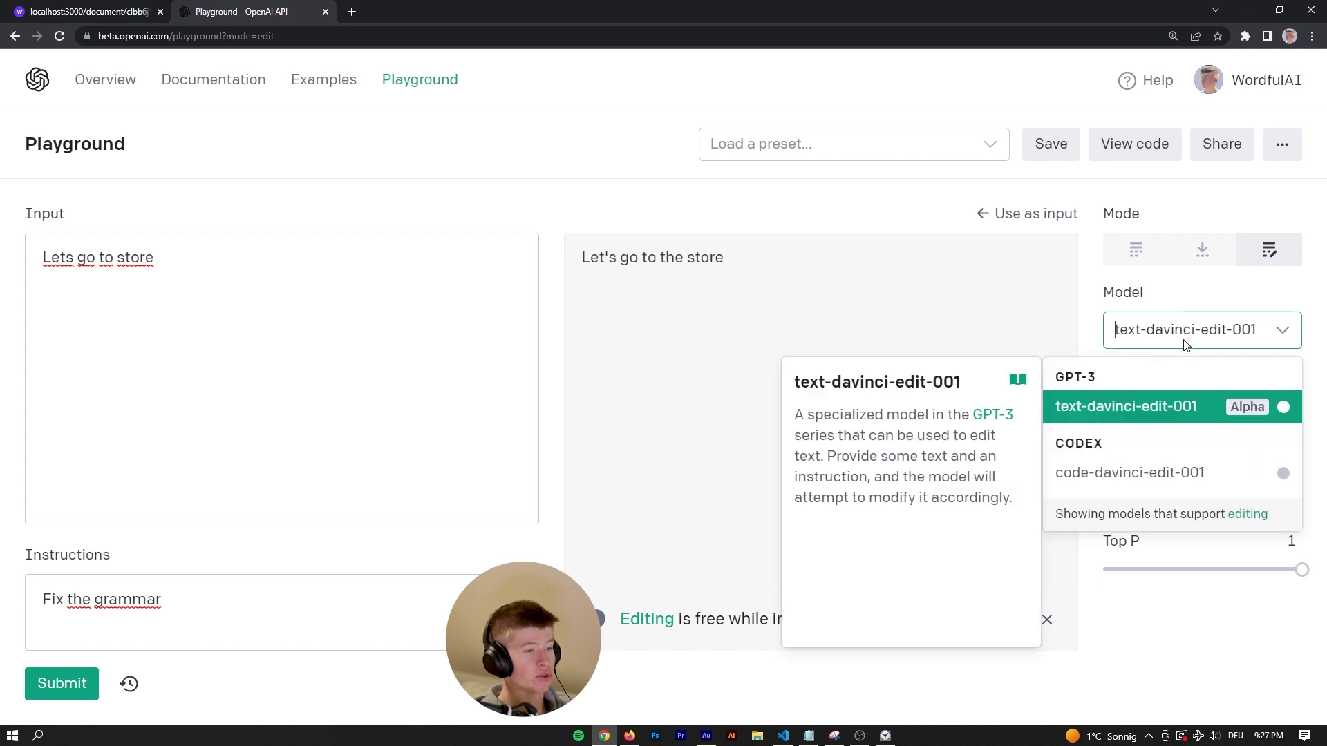
Select code-davinci-edit-001 with the instruction 'Give me a JSX React component with a centered div'.
click(1168, 474)
triple_click(171, 602)
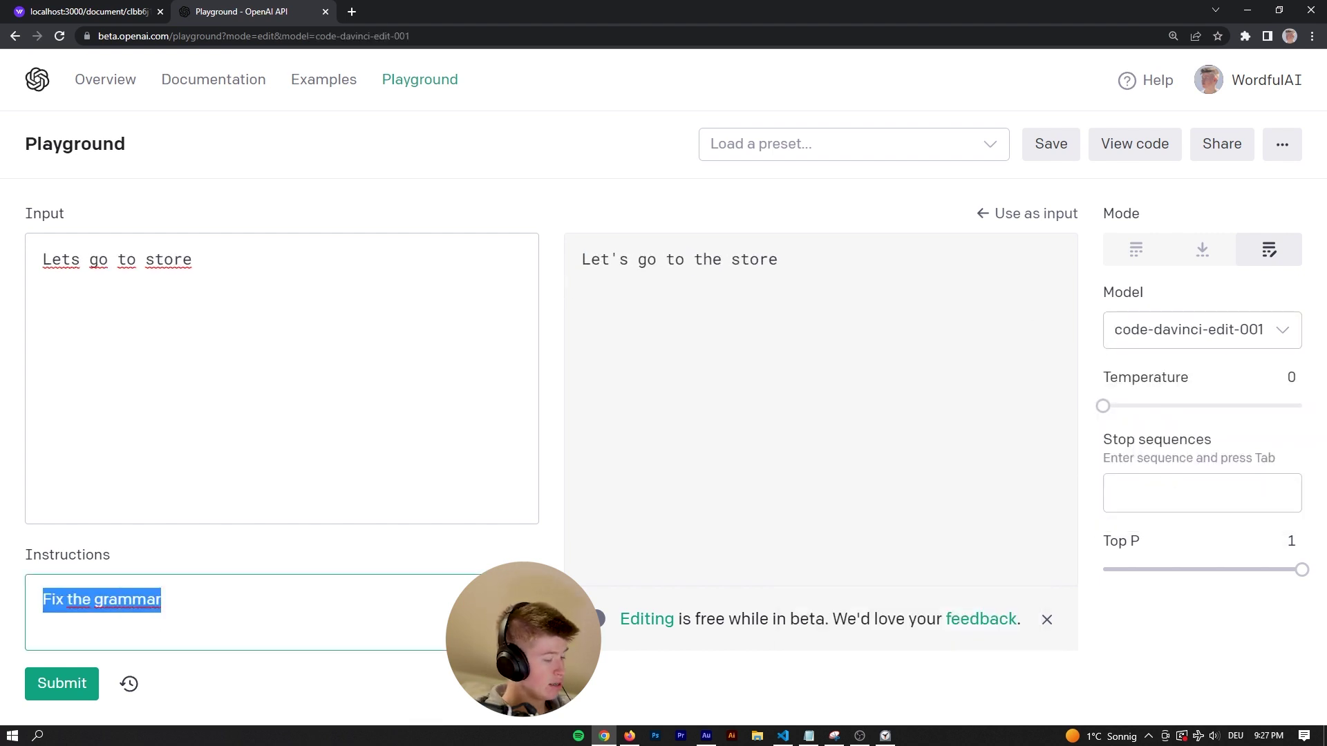
text(Give me a JSX )
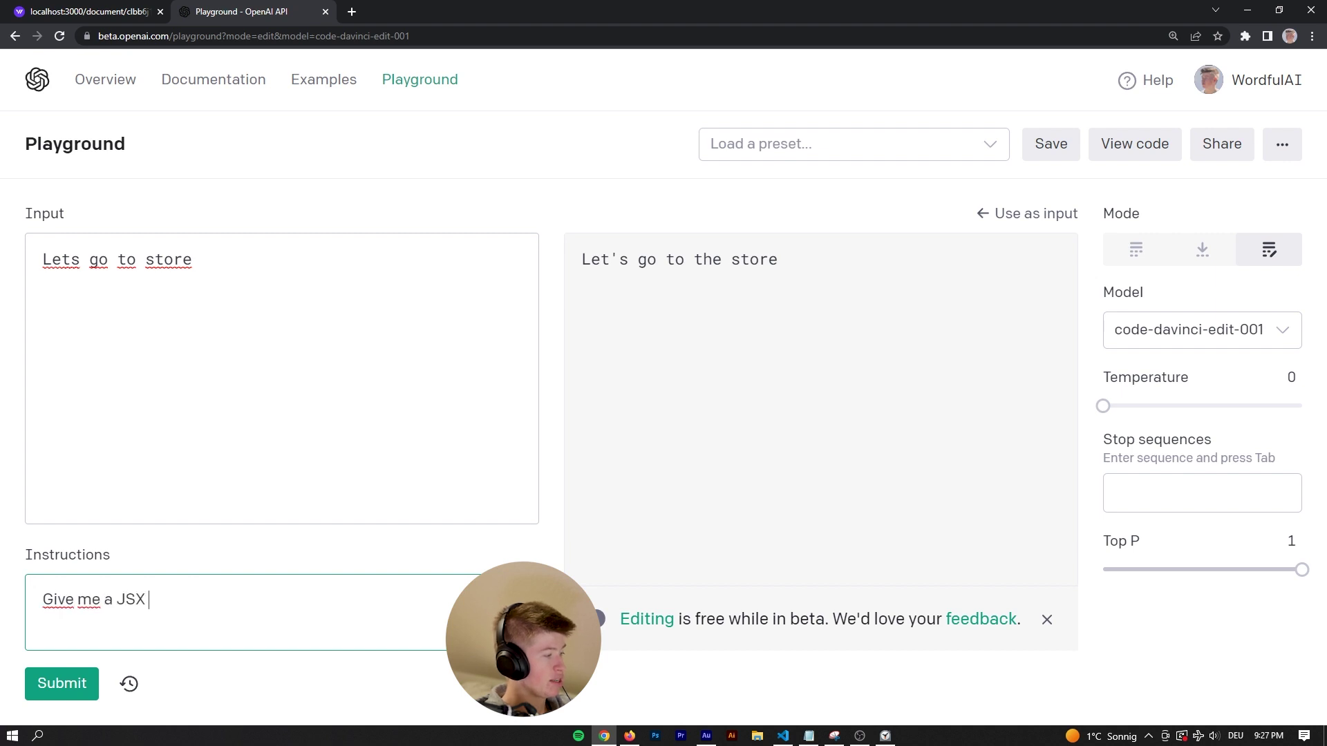
text(React component wi)
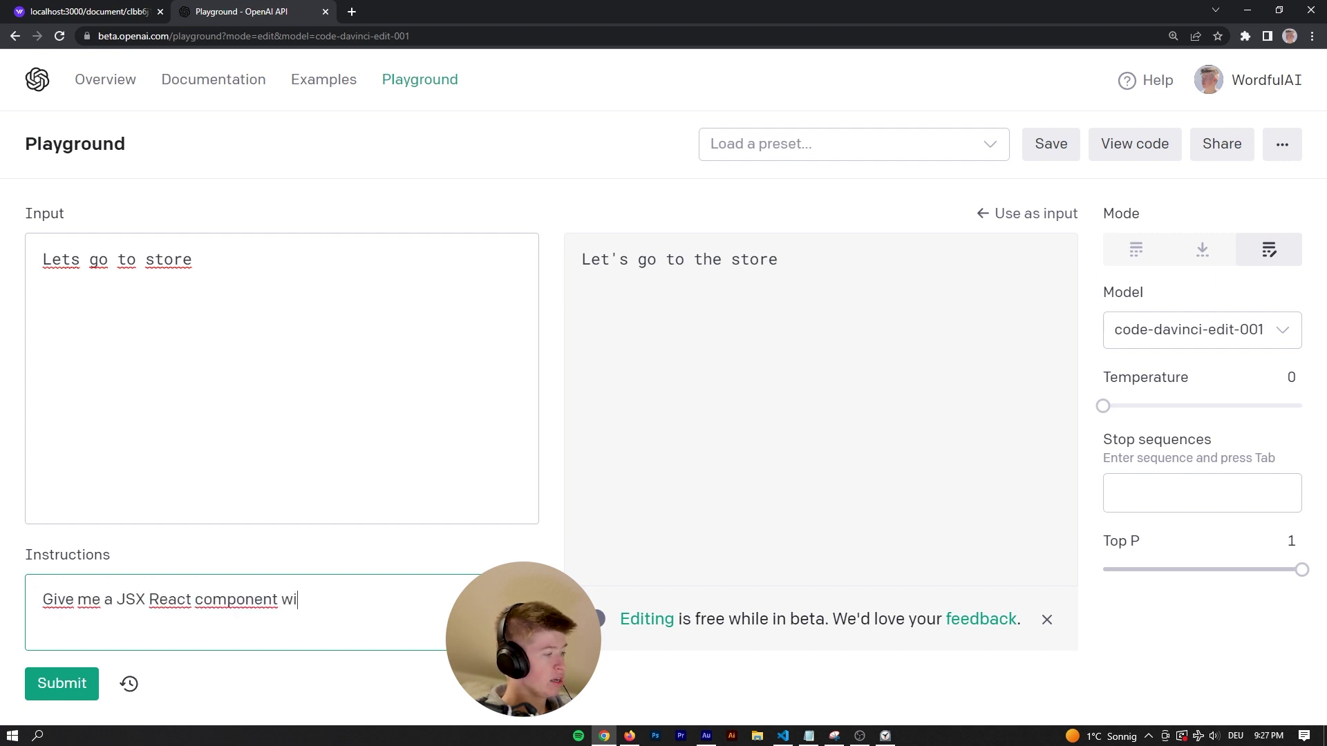
text(th a centered)
key(BackSpace)
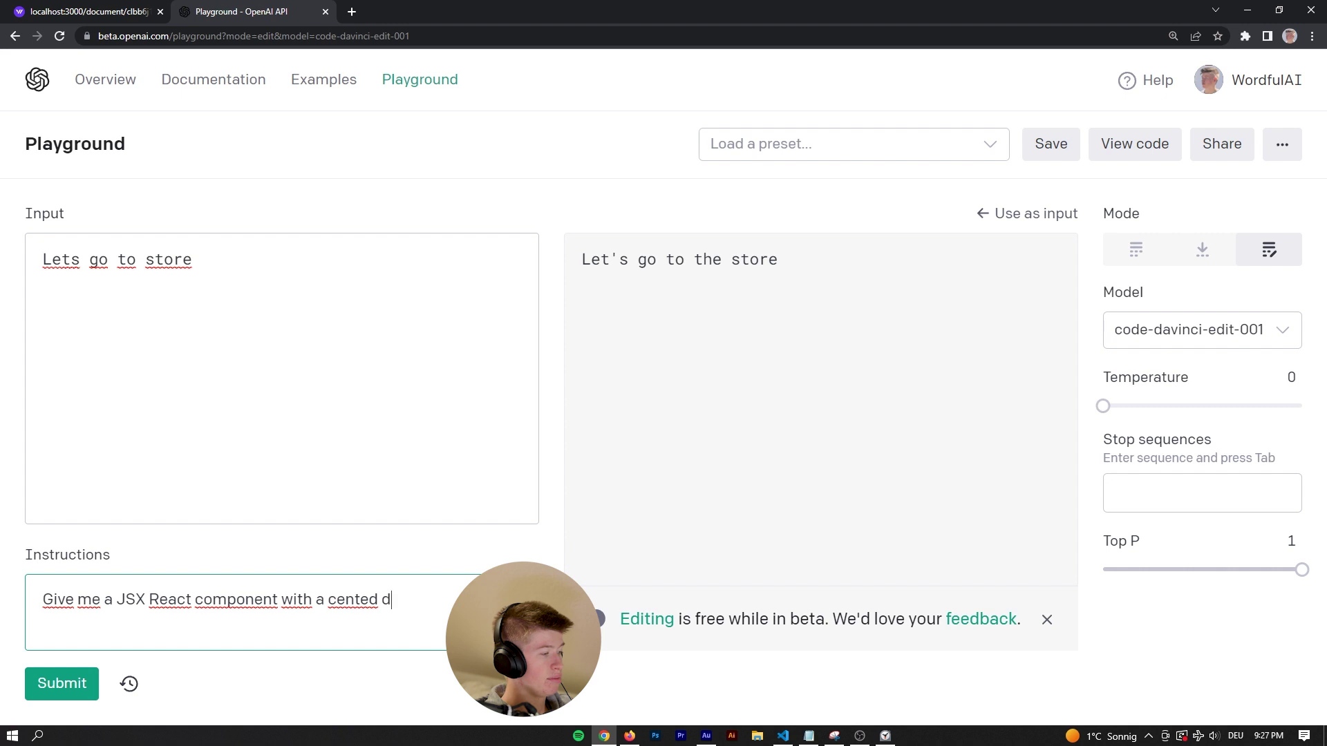
key(BackSpace)
text(ed div)
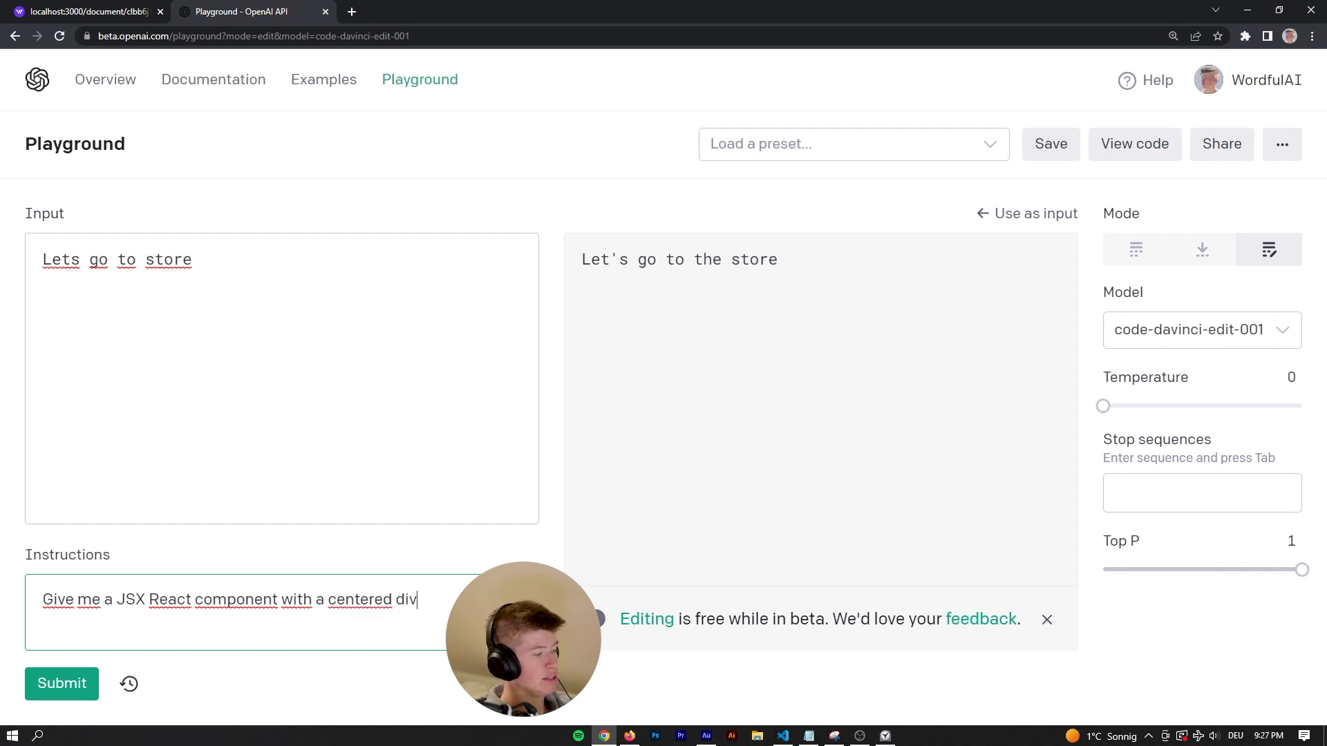
Clear the input, submit, and review the generated React class component code.
drag(393, 434, 28, 264)
key(BackSpace)
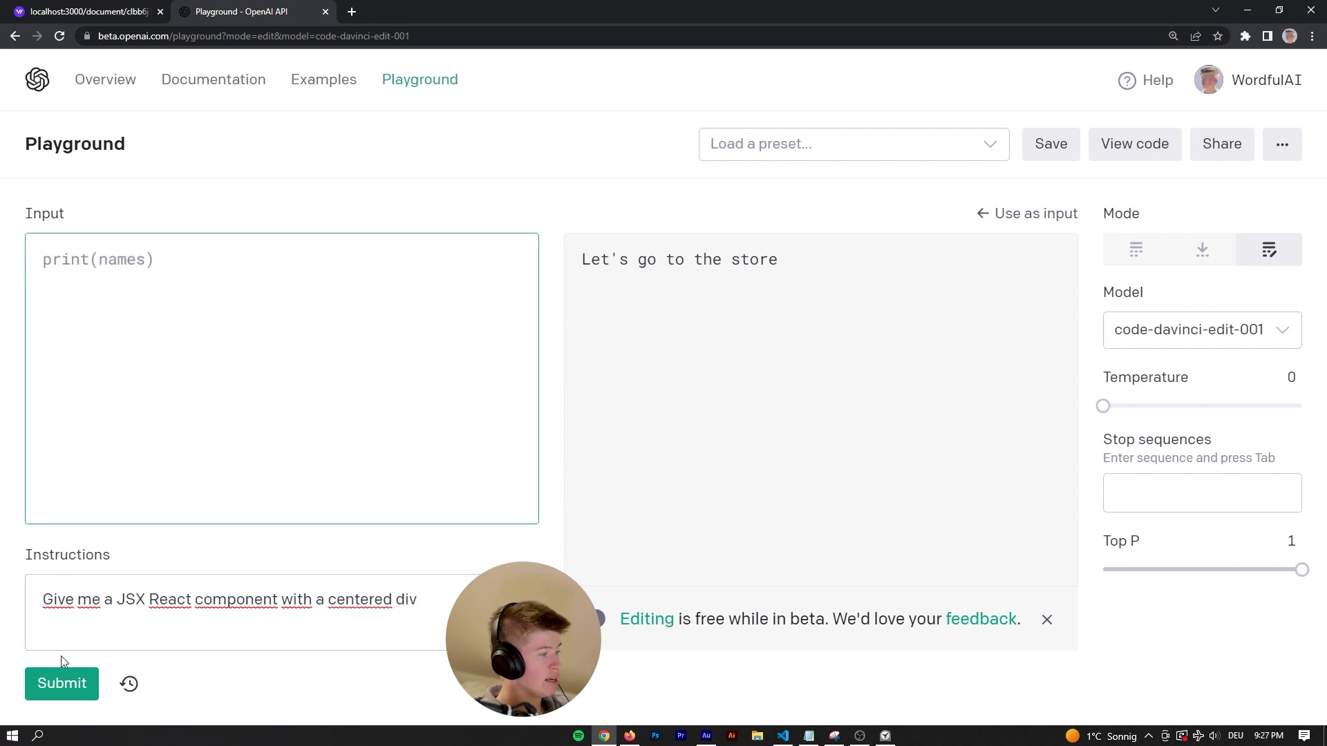
click(65, 677)
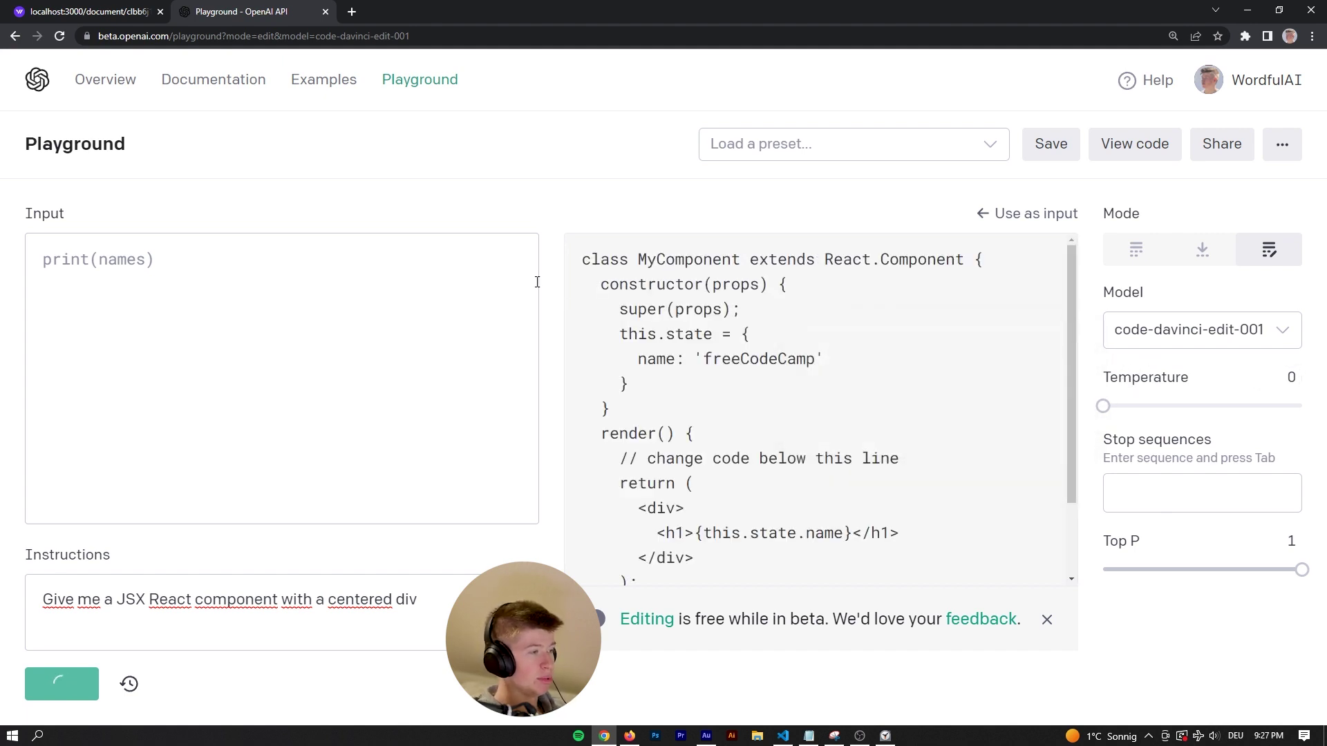
scroll(673, 323, down, 2)
drag(638, 549, 622, 244)
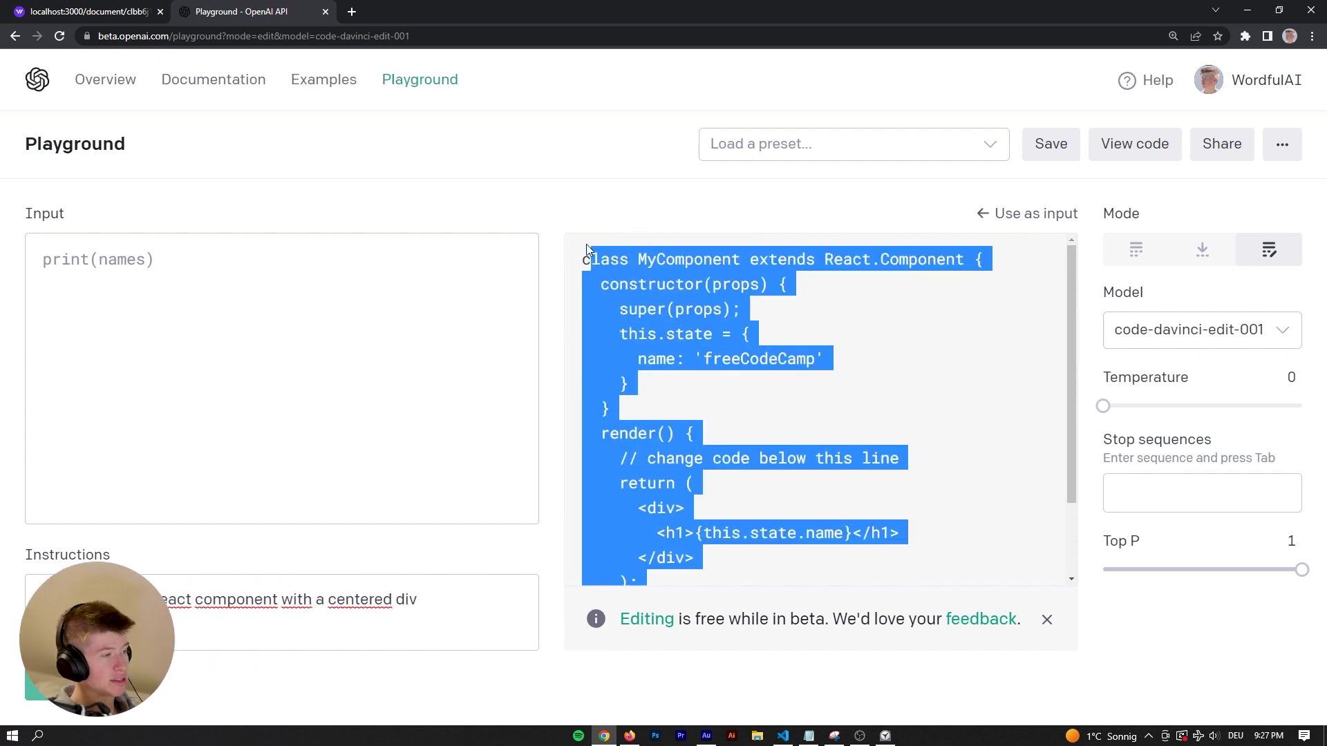
click(746, 334)
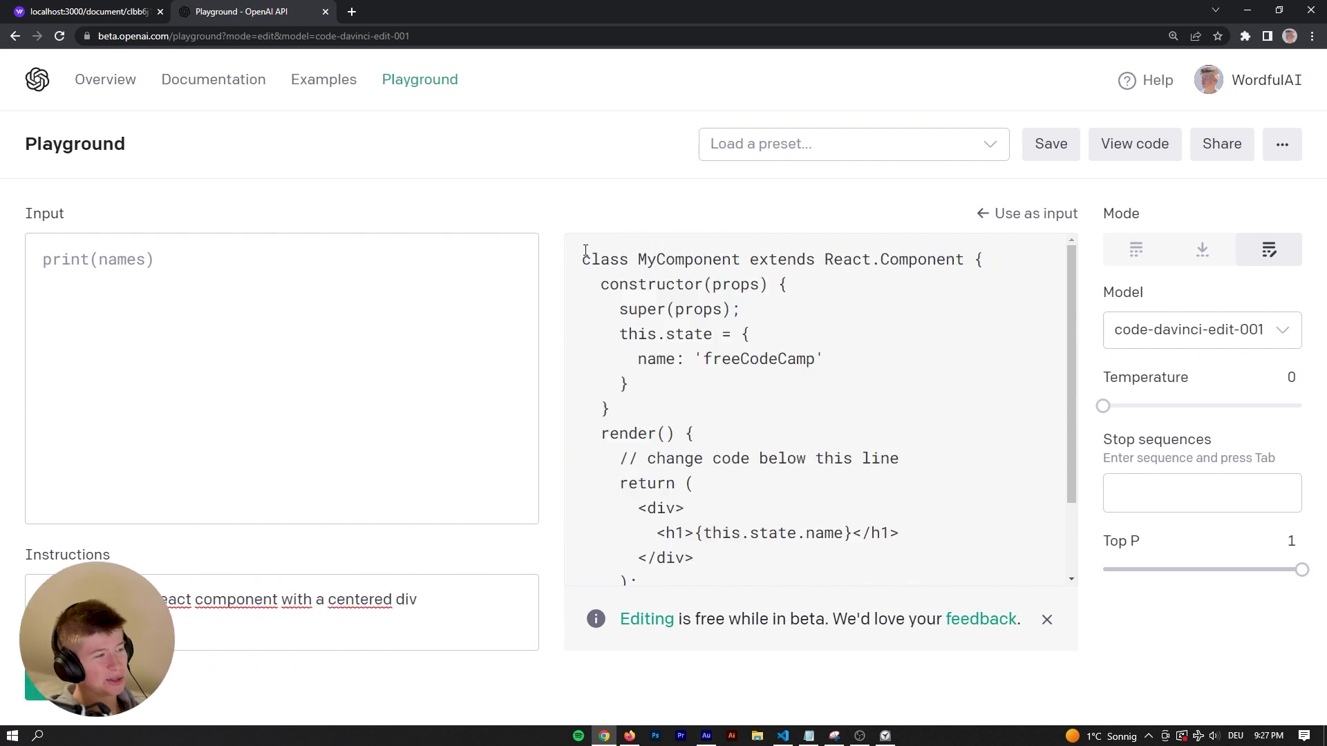
drag(569, 260, 709, 548)
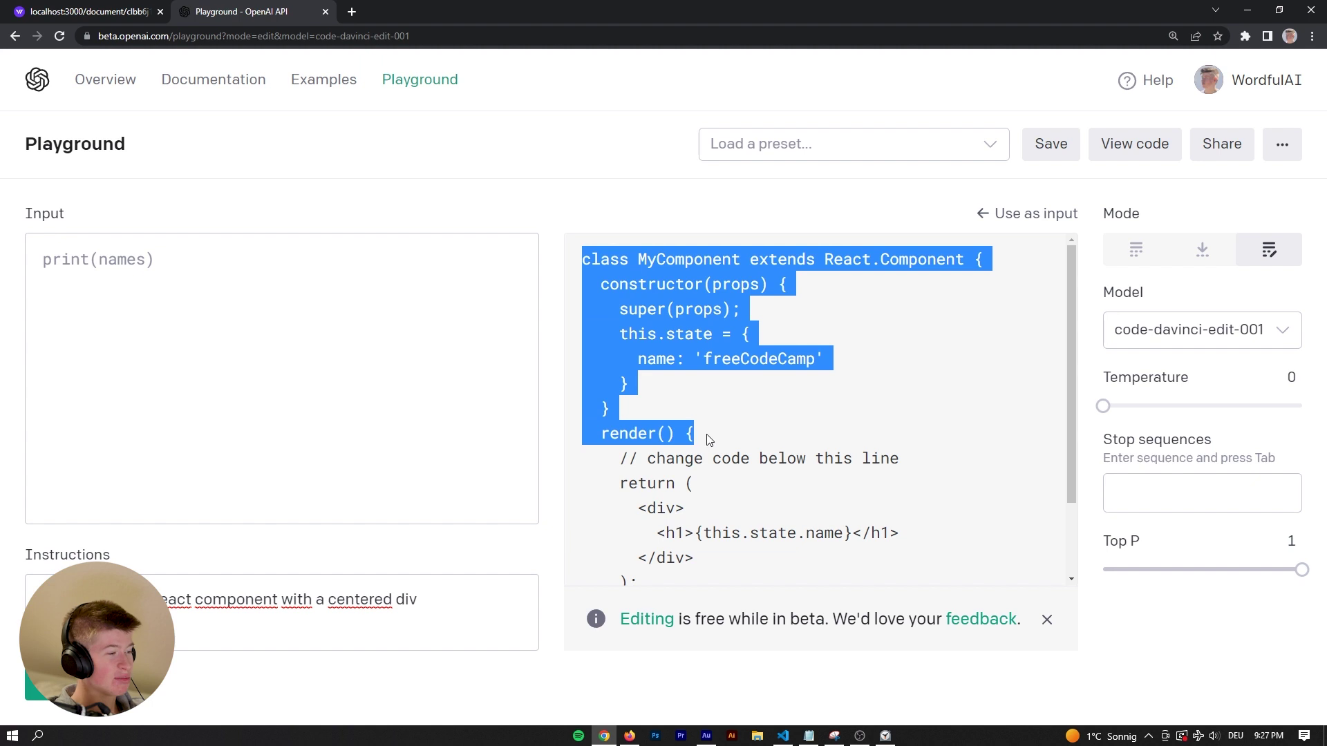
click(696, 563)
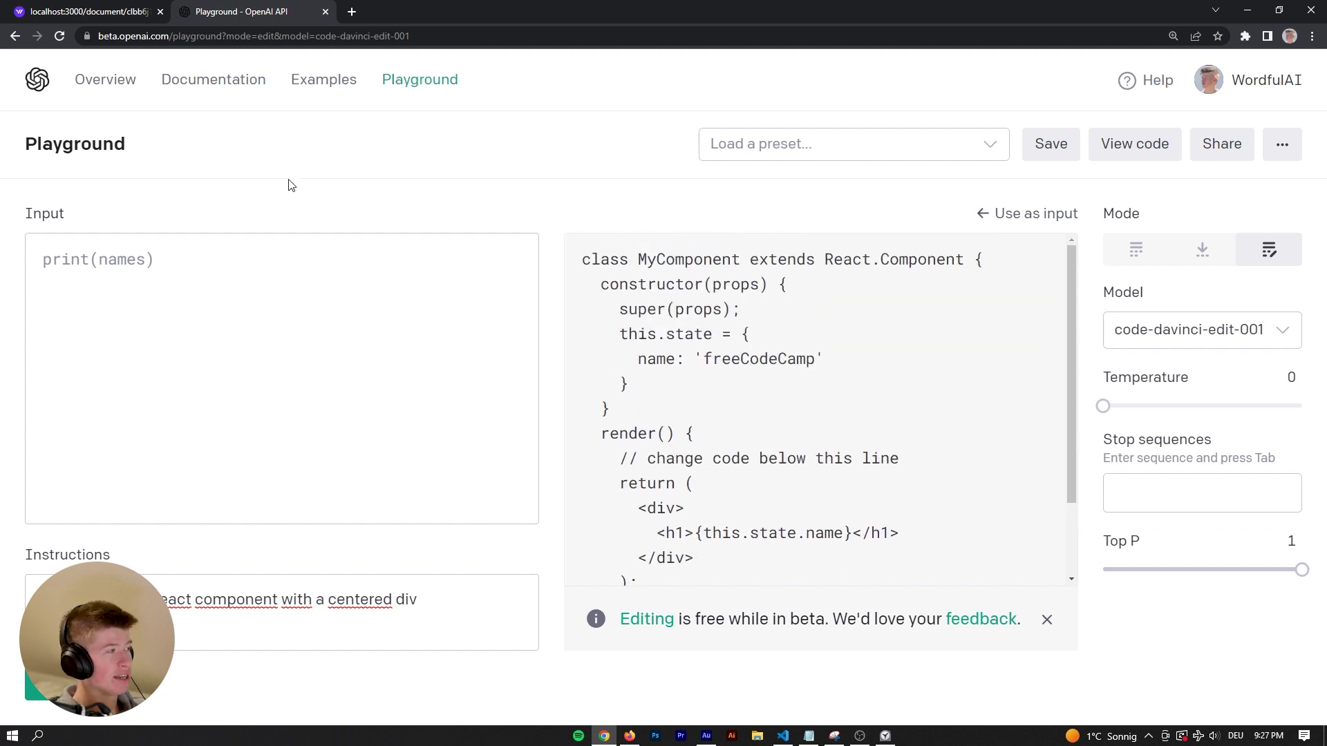
Get Wordful's inline continuation after 'With its scalability,' then return to the Playground.
click(94, 11)
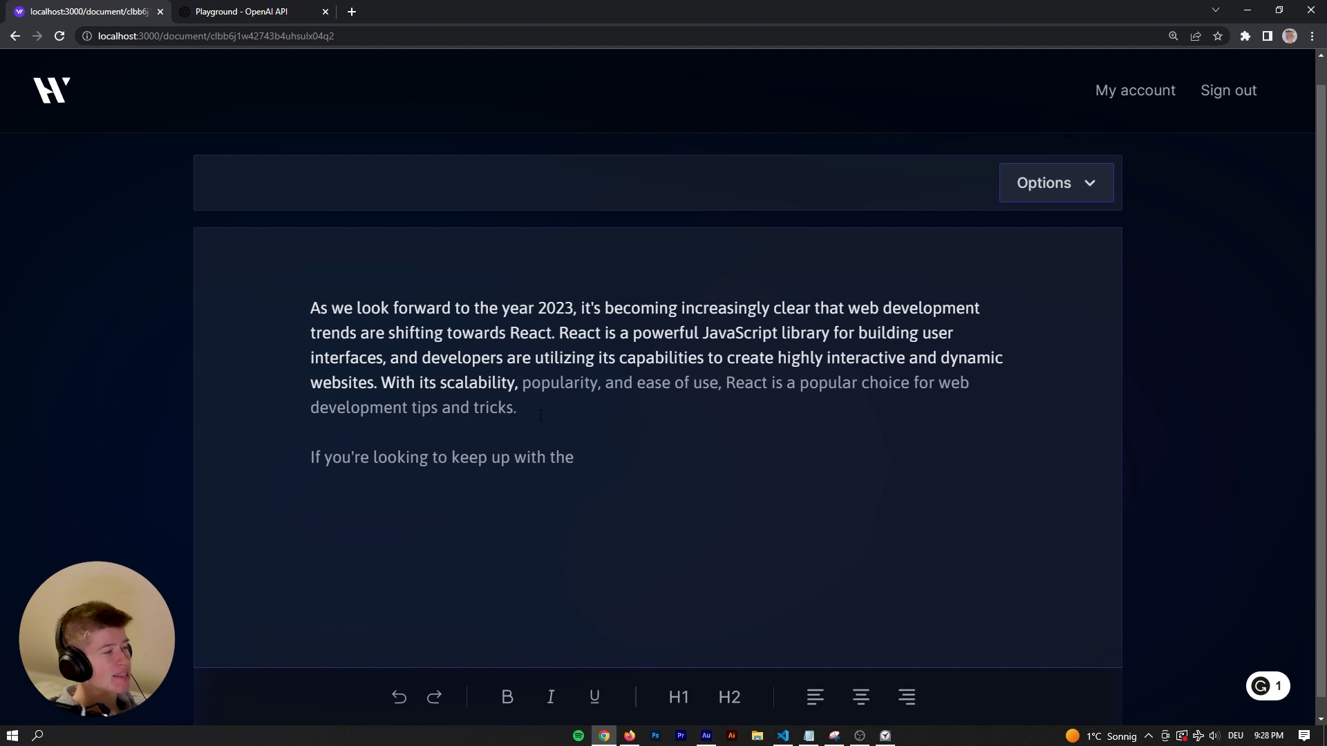
key(Escape)
key(alt+Tab)
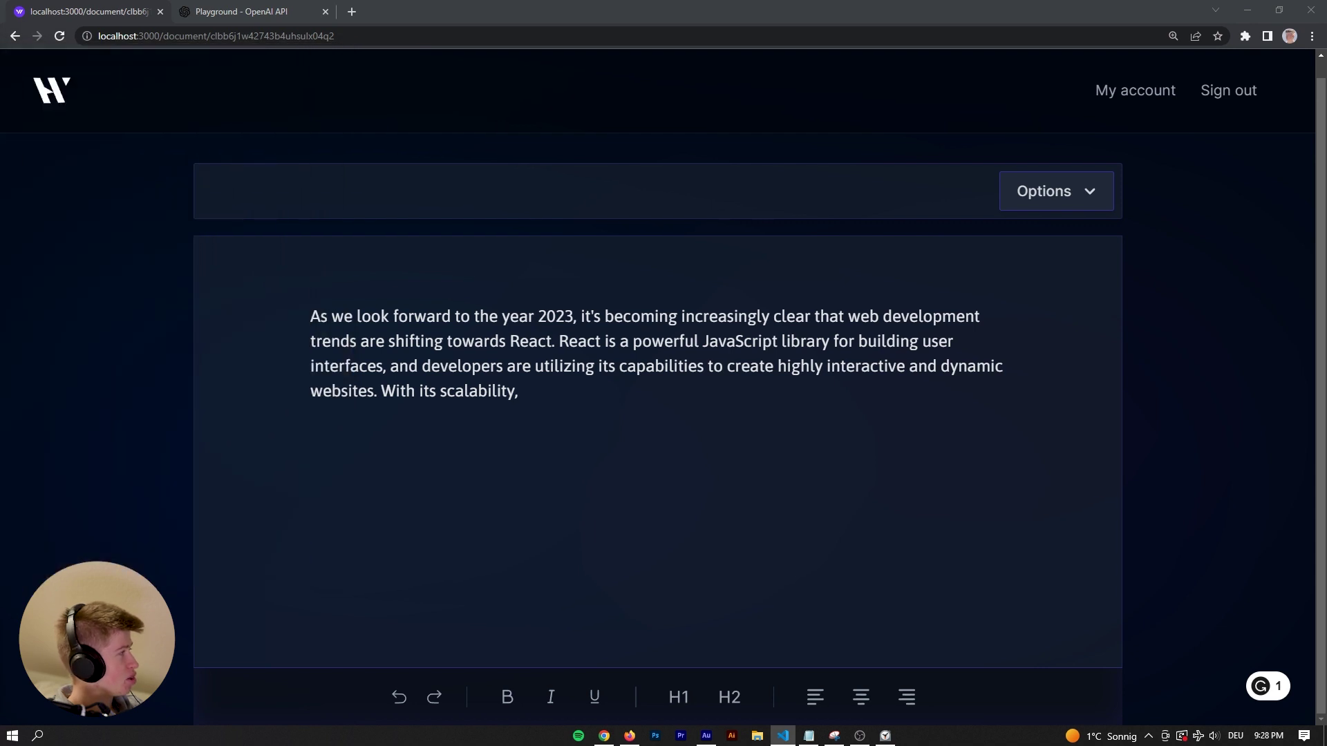
click(535, 400)
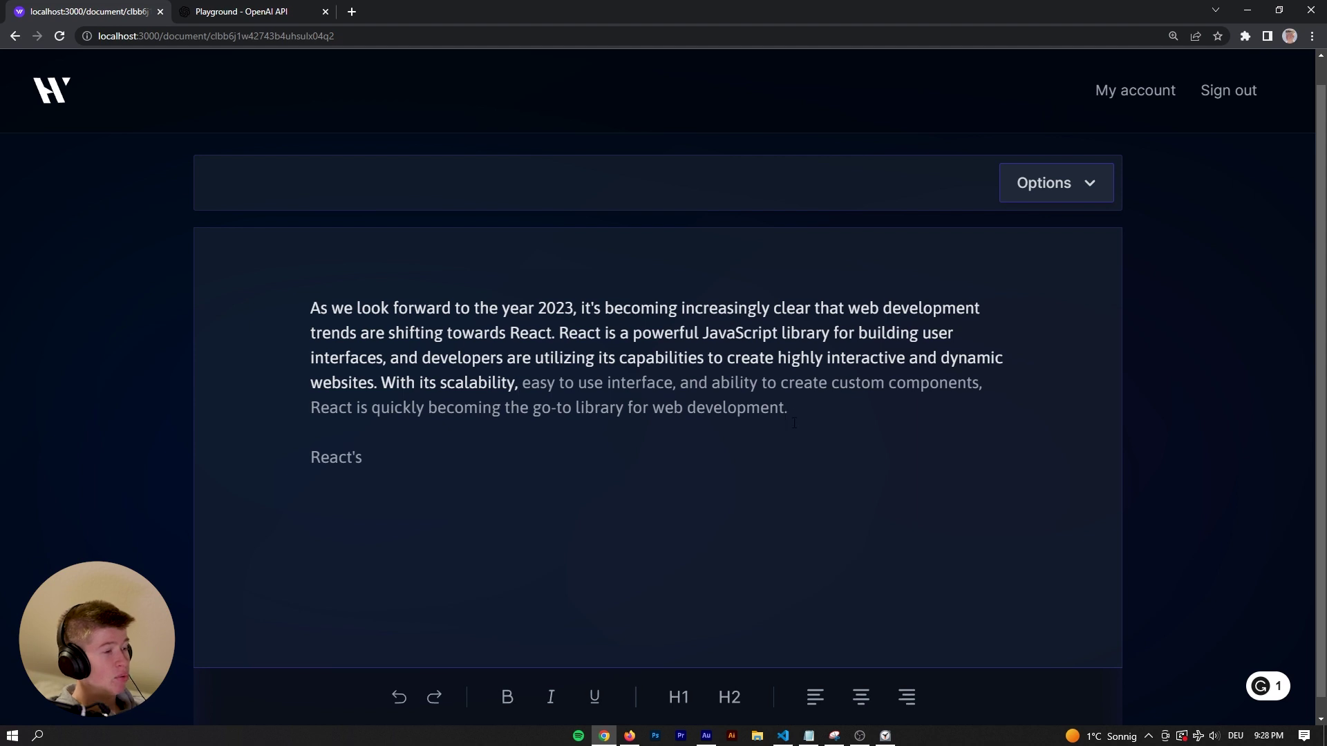
click(254, 11)
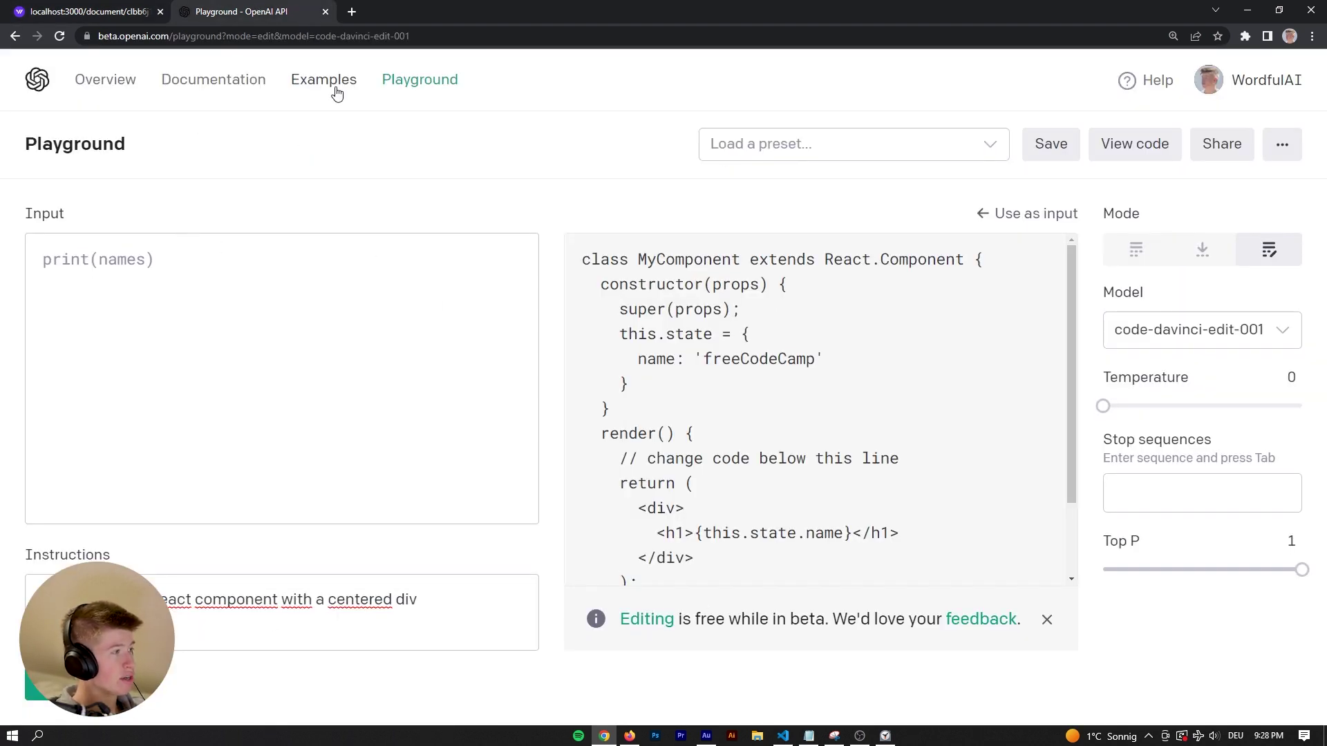
Switch to Complete mode and restore the 21:25 web-development completion from history.
click(1135, 255)
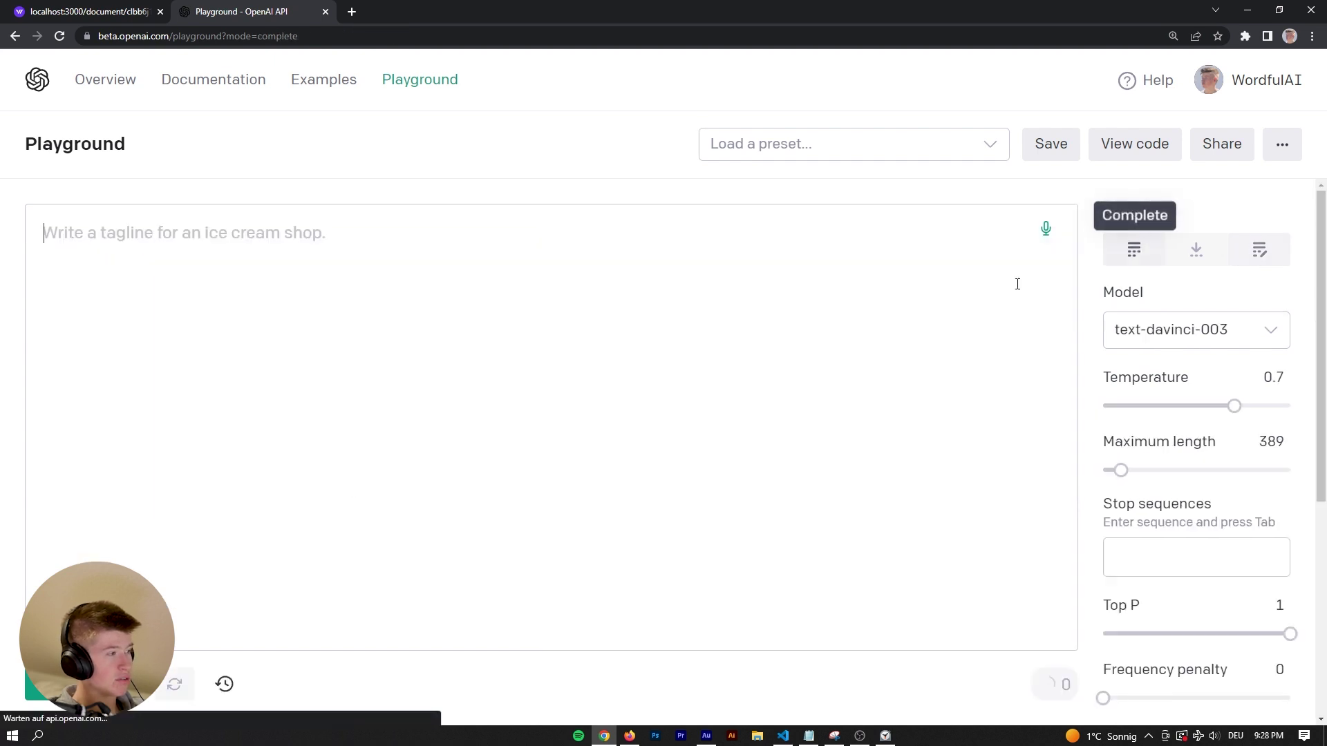
click(224, 683)
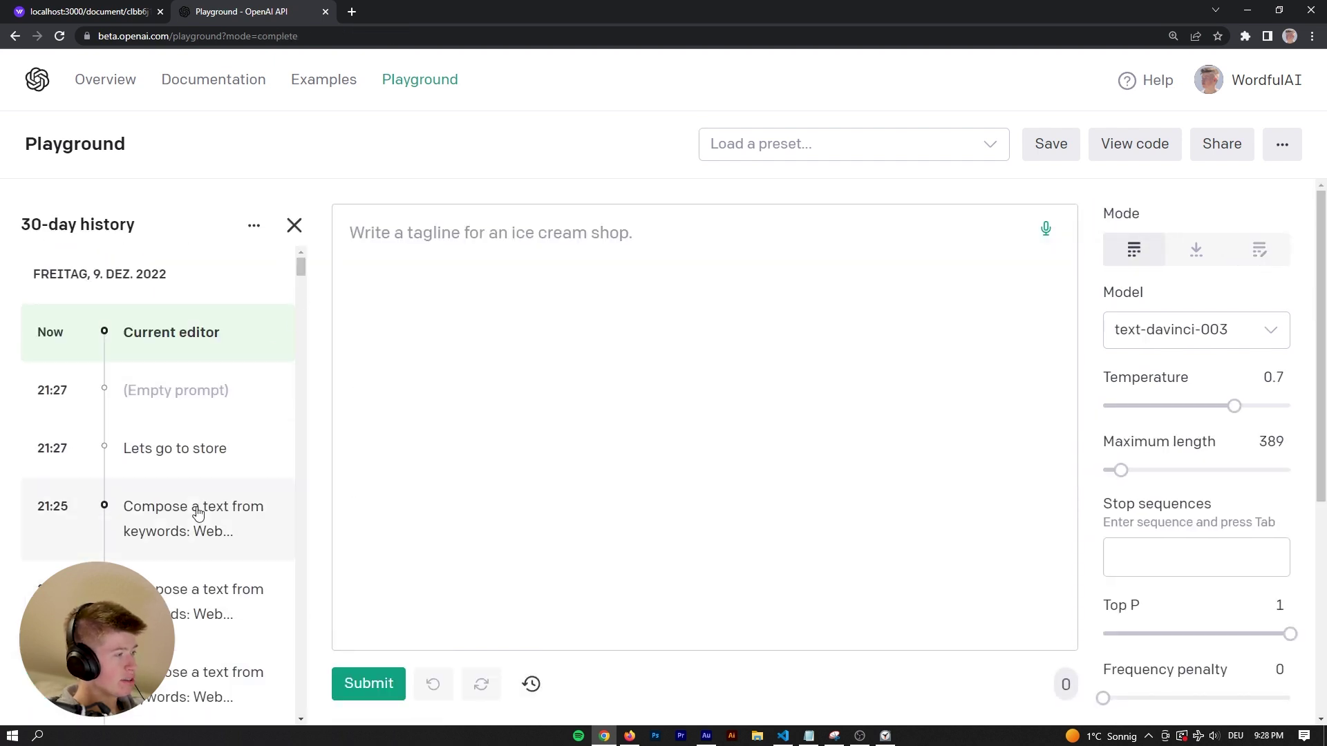
click(184, 524)
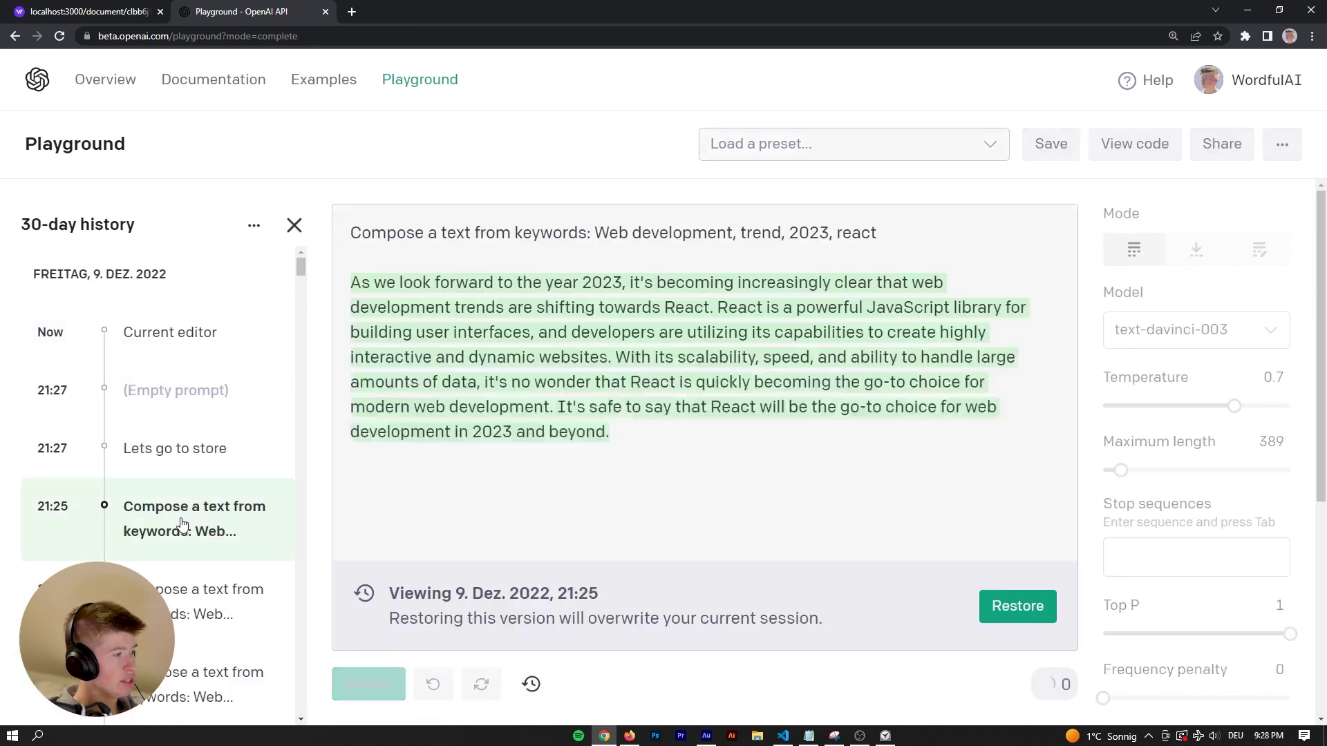
click(294, 224)
Highlight the React scalability sentence in the restored completion for comparison.
drag(309, 334, 785, 332)
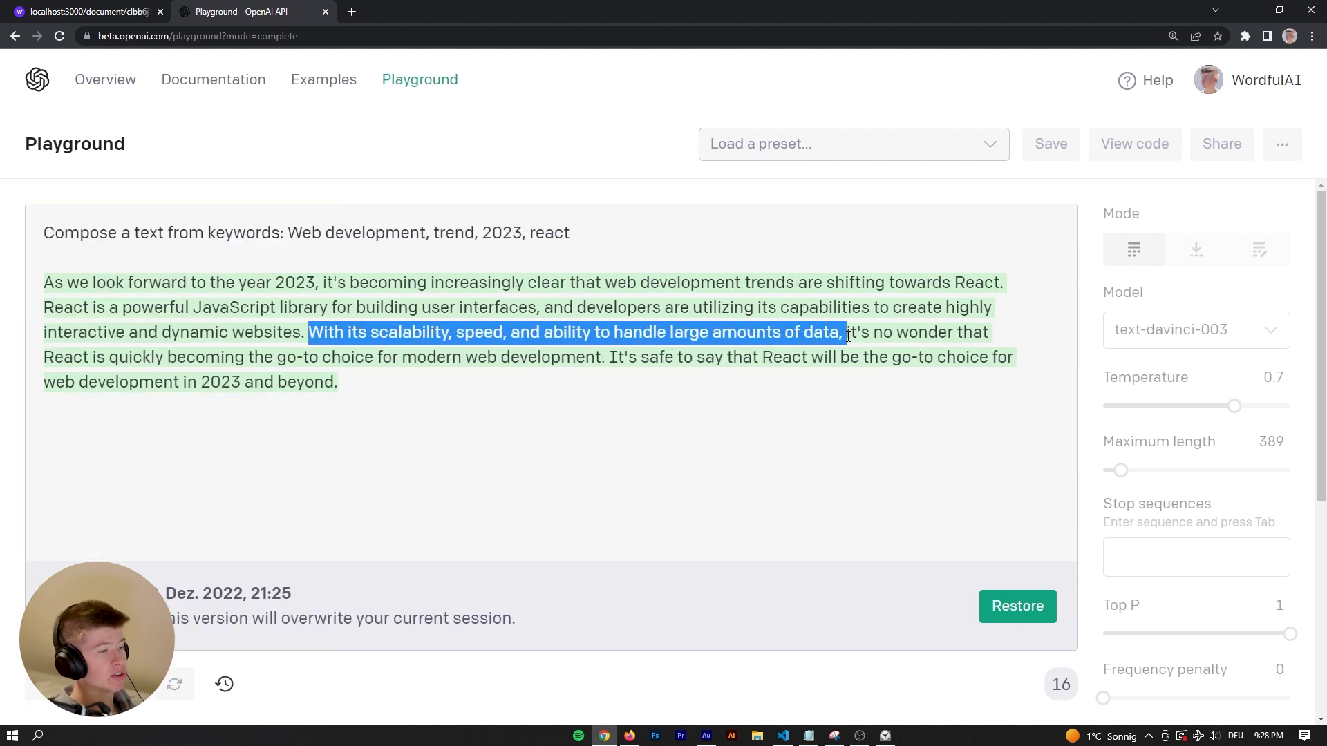
mouse_move(791, 336)
mouse_down()
mouse_move(435, 376)
mouse_move(601, 359)
mouse_up()
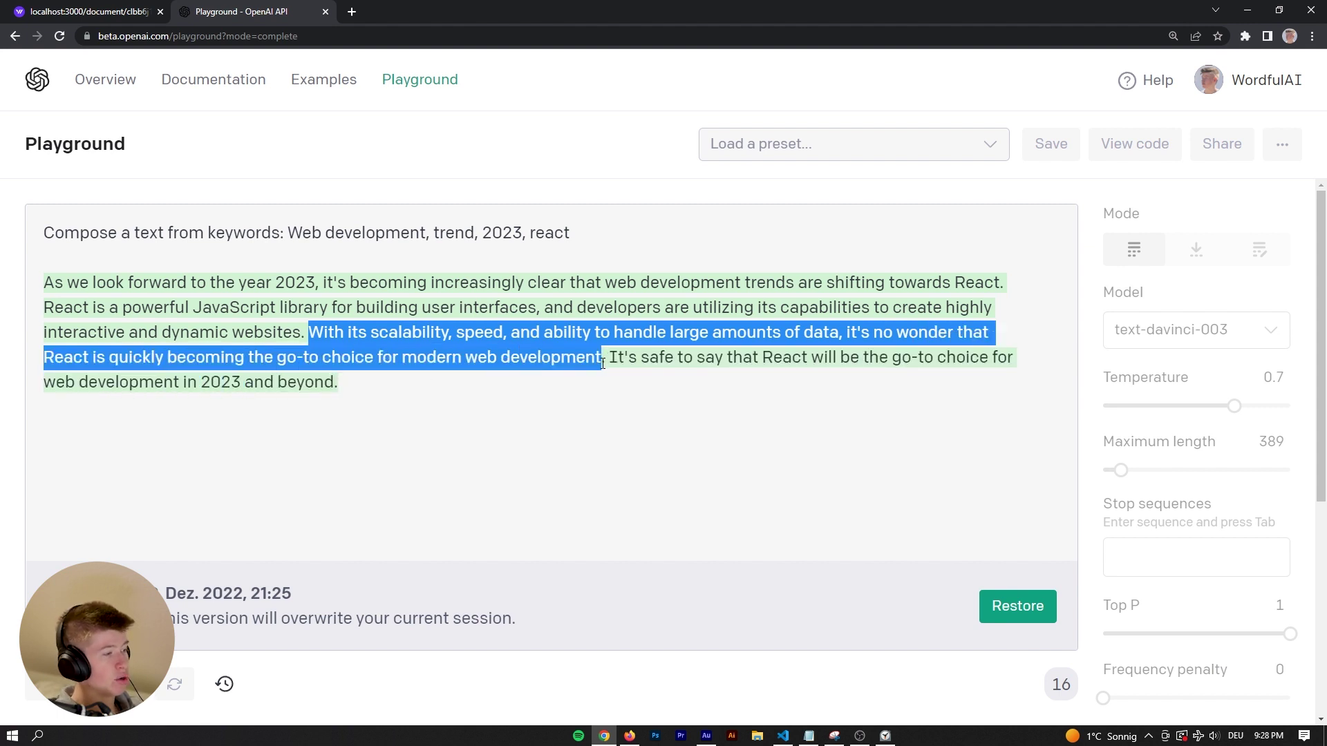
click(88, 11)
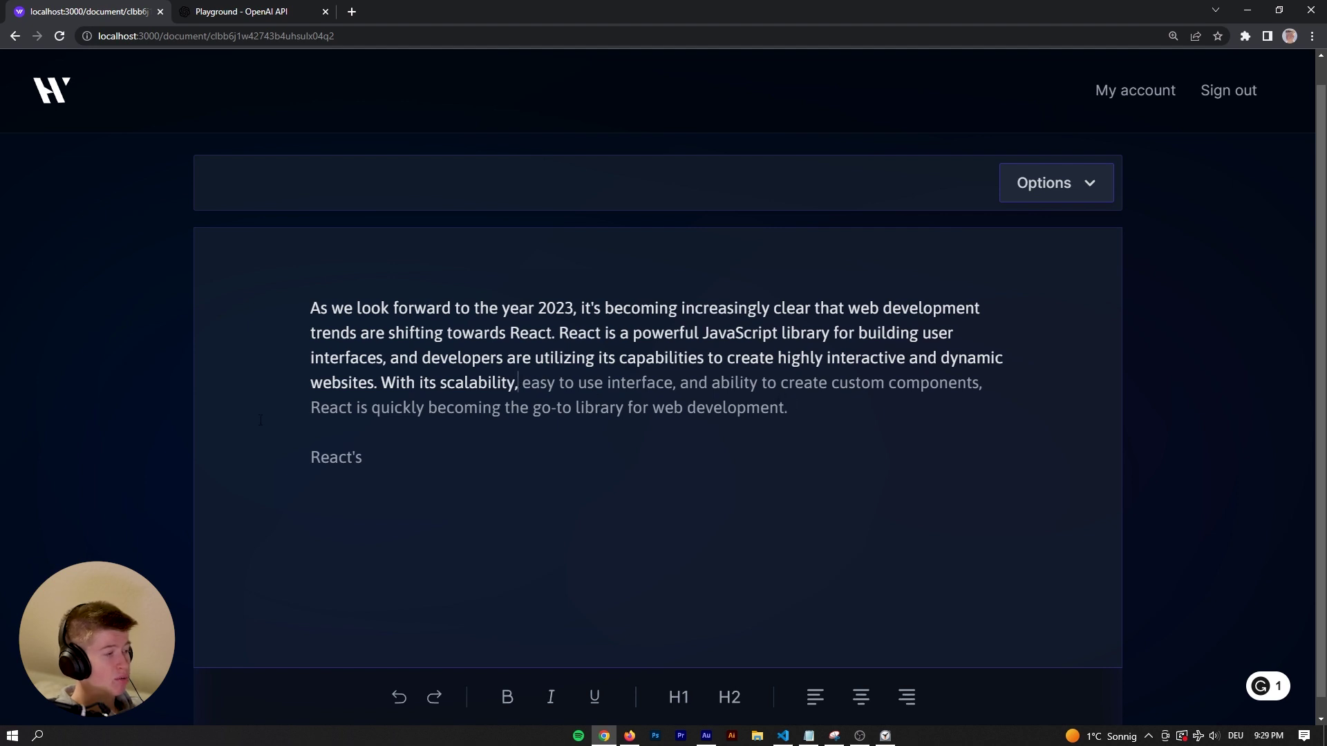
Accept the grey suggestion ending 'popular choice for web applications of all sizes.'.
key(alt+Tab)
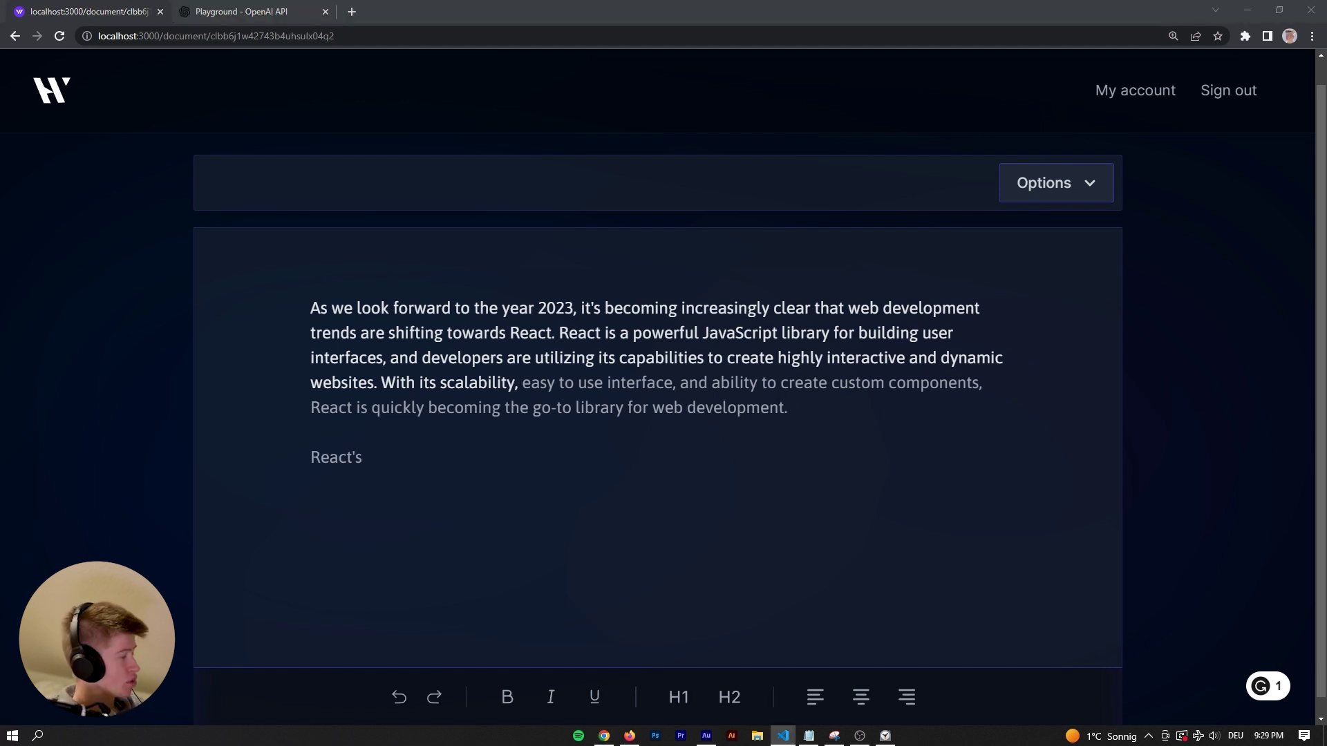
click(521, 480)
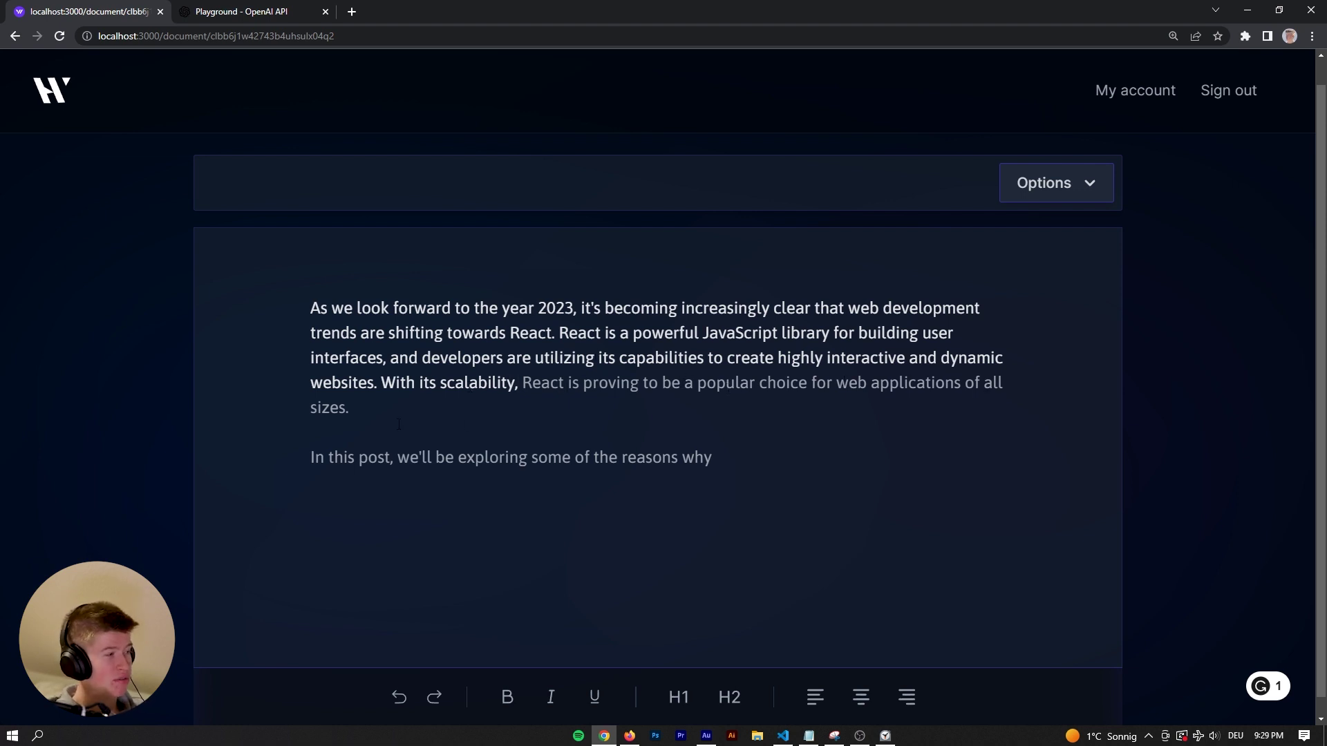
key(Tab)
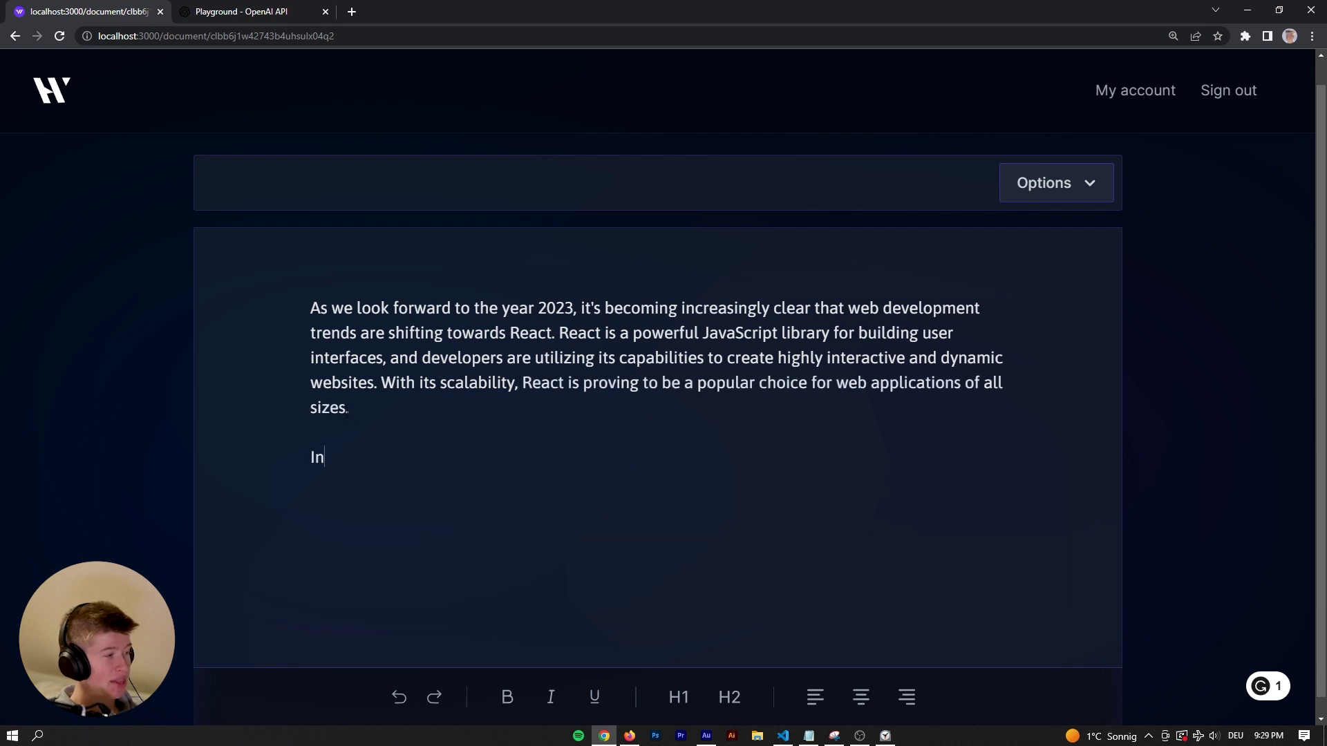
Remove the extra line after 'sizes.' and compare with the Playground's React strengths passage.
key(BackSpace)
key(BackSpace)
key(BackSpace)
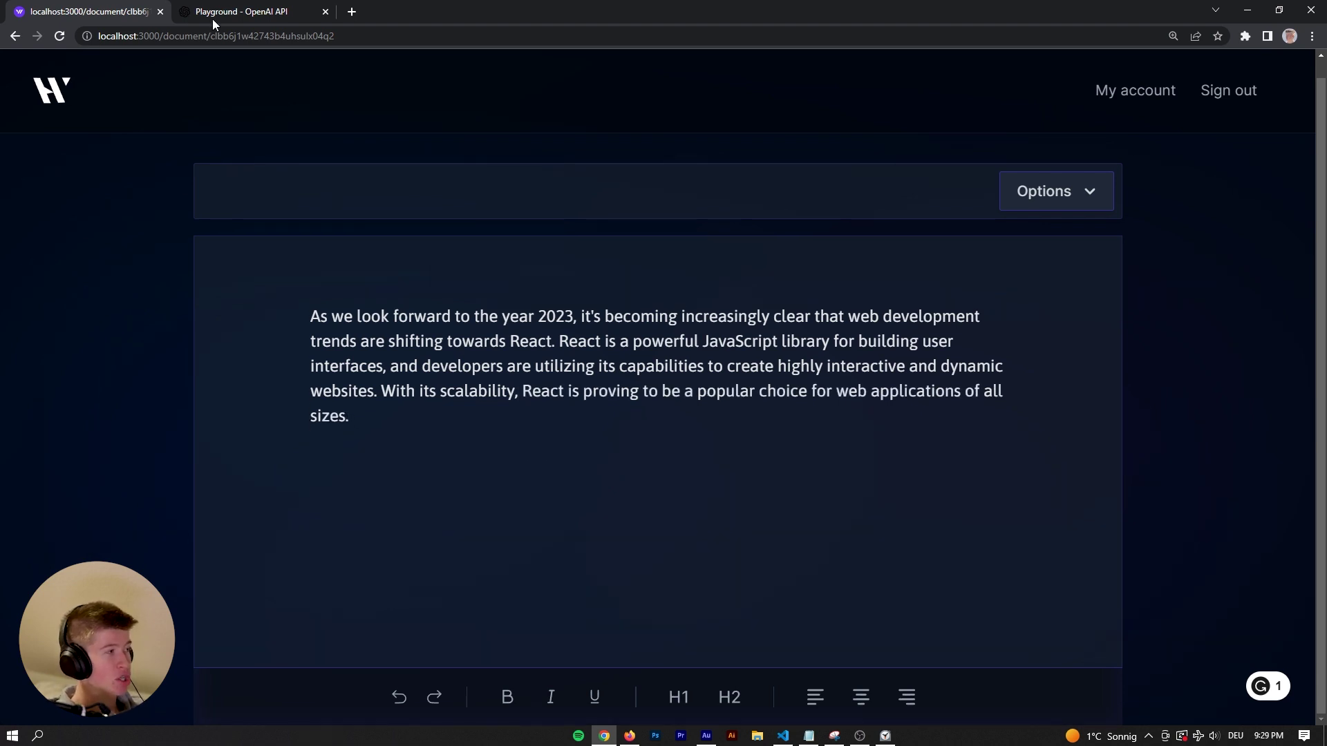
key(ctrl+Tab)
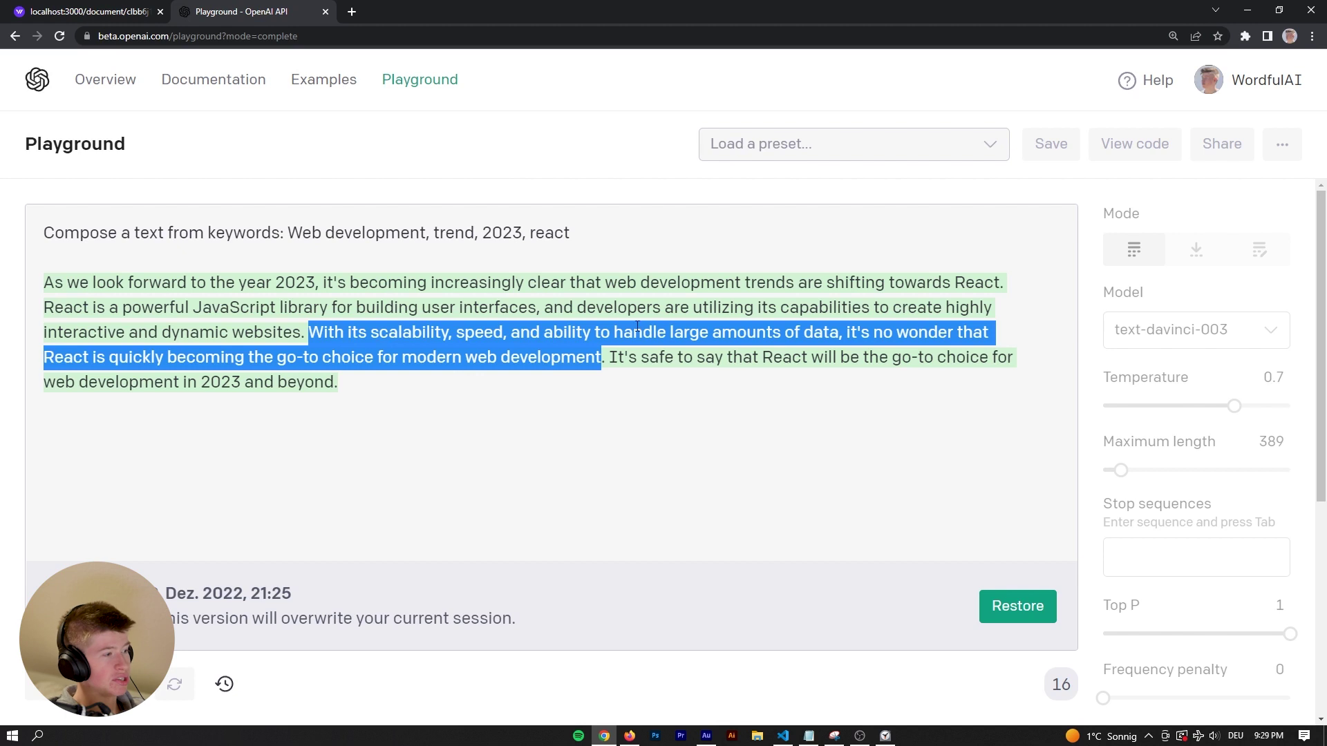
click(827, 332)
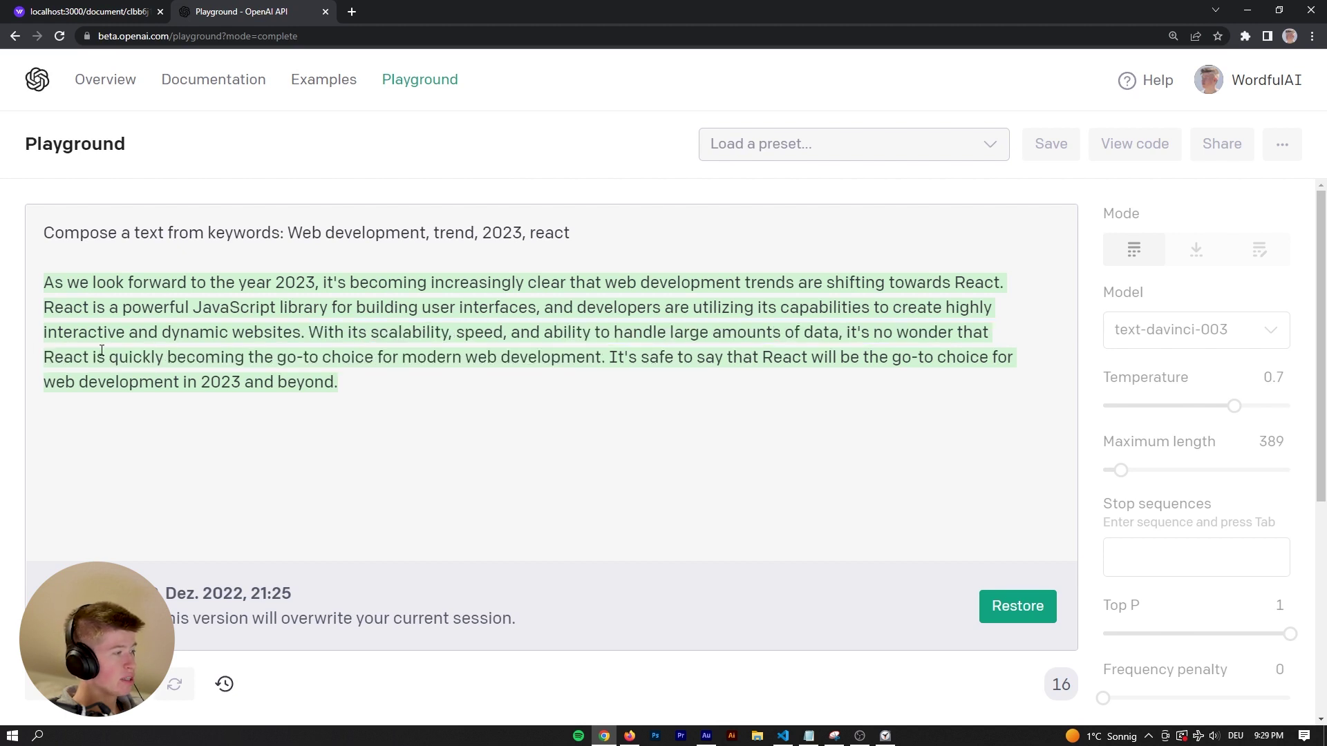
drag(371, 331, 823, 331)
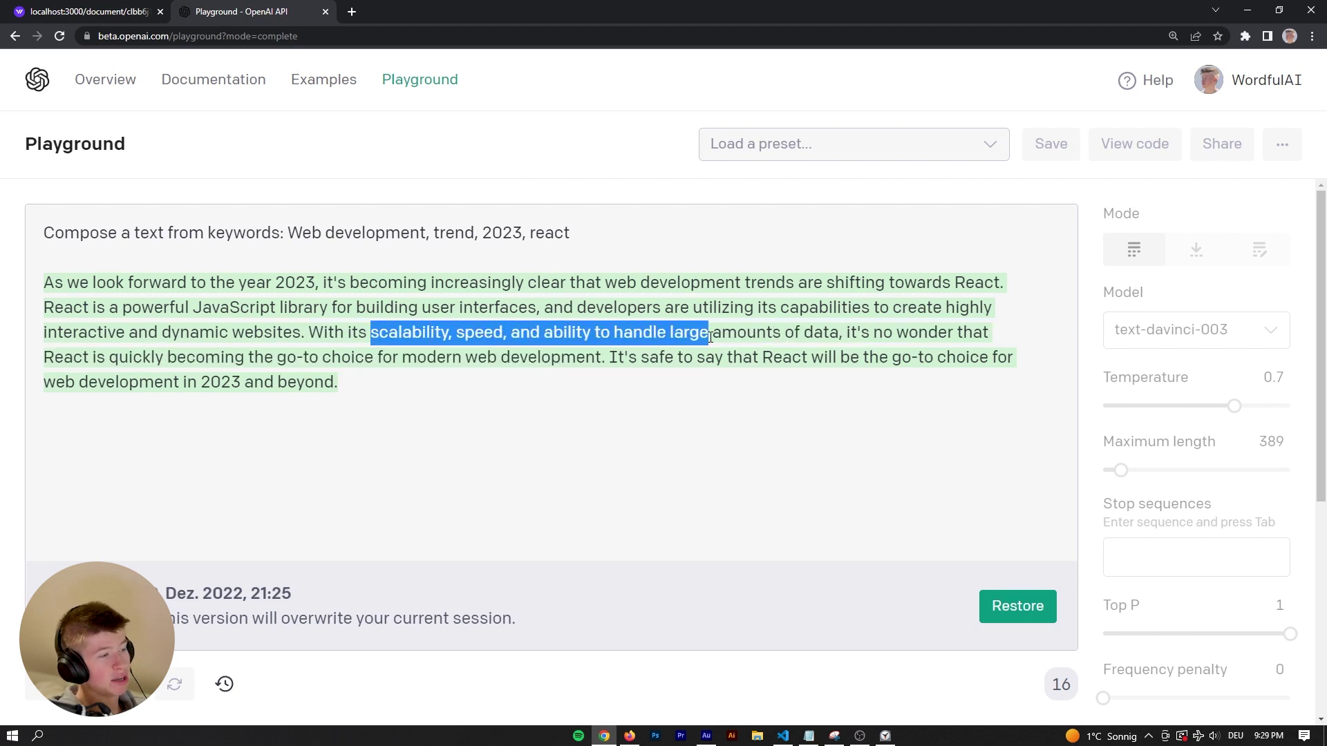
drag(839, 333, 637, 332)
key(ctrl+Tab)
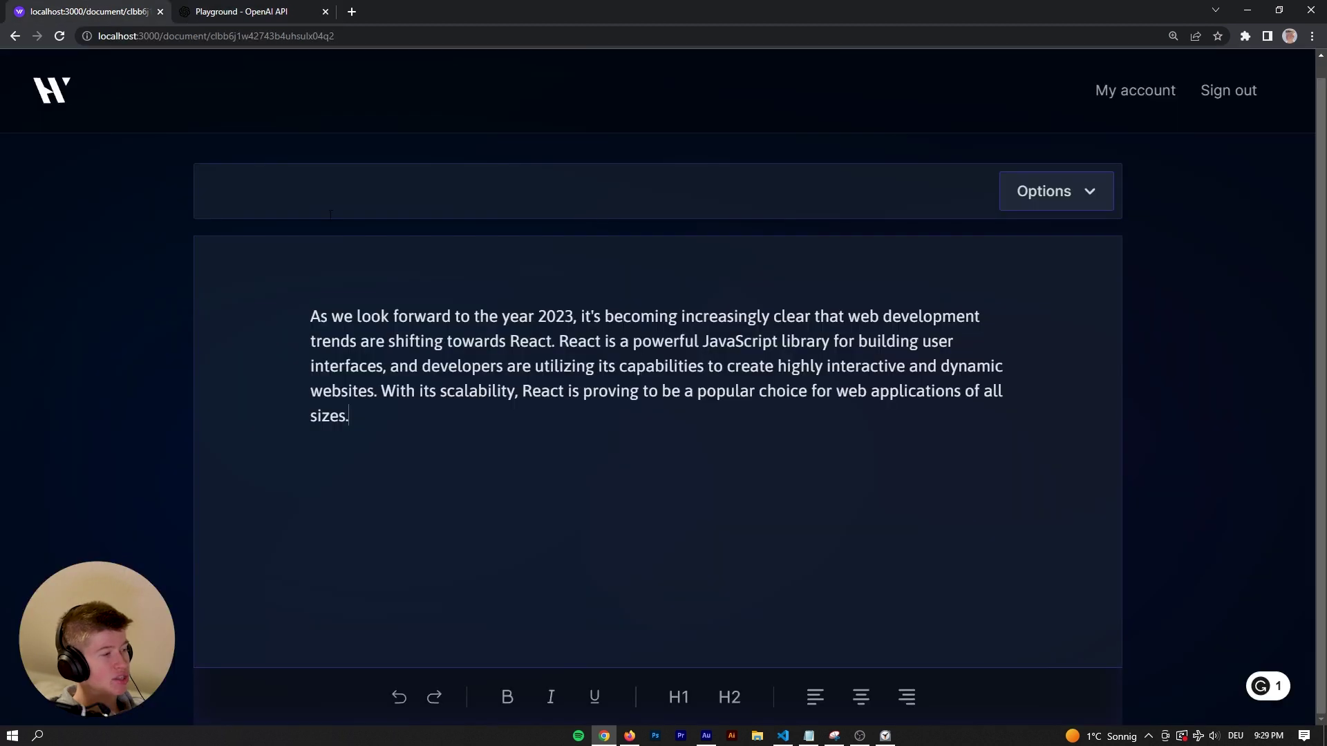
Delete the accepted sentences so the paragraph ends at 'dynamic websites.'.
drag(520, 418, 519, 391)
key(BackSpace)
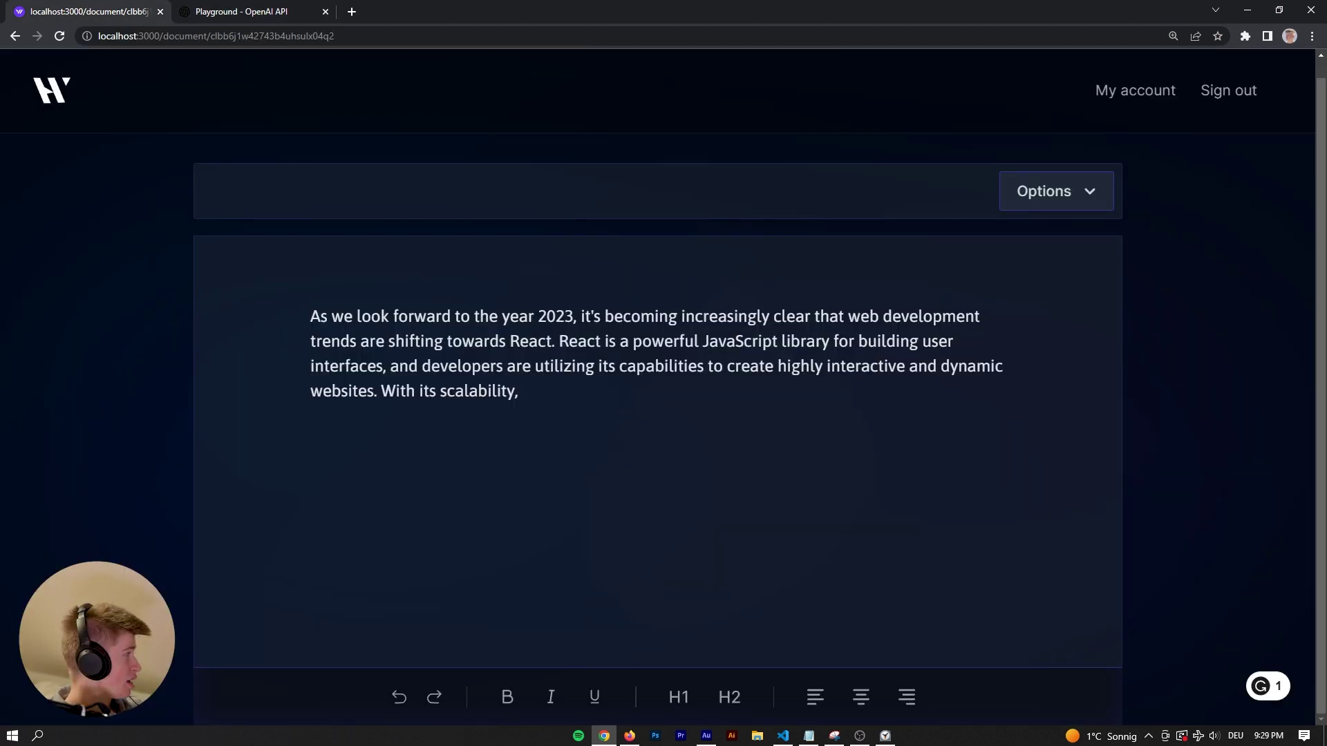
key(alt+Tab)
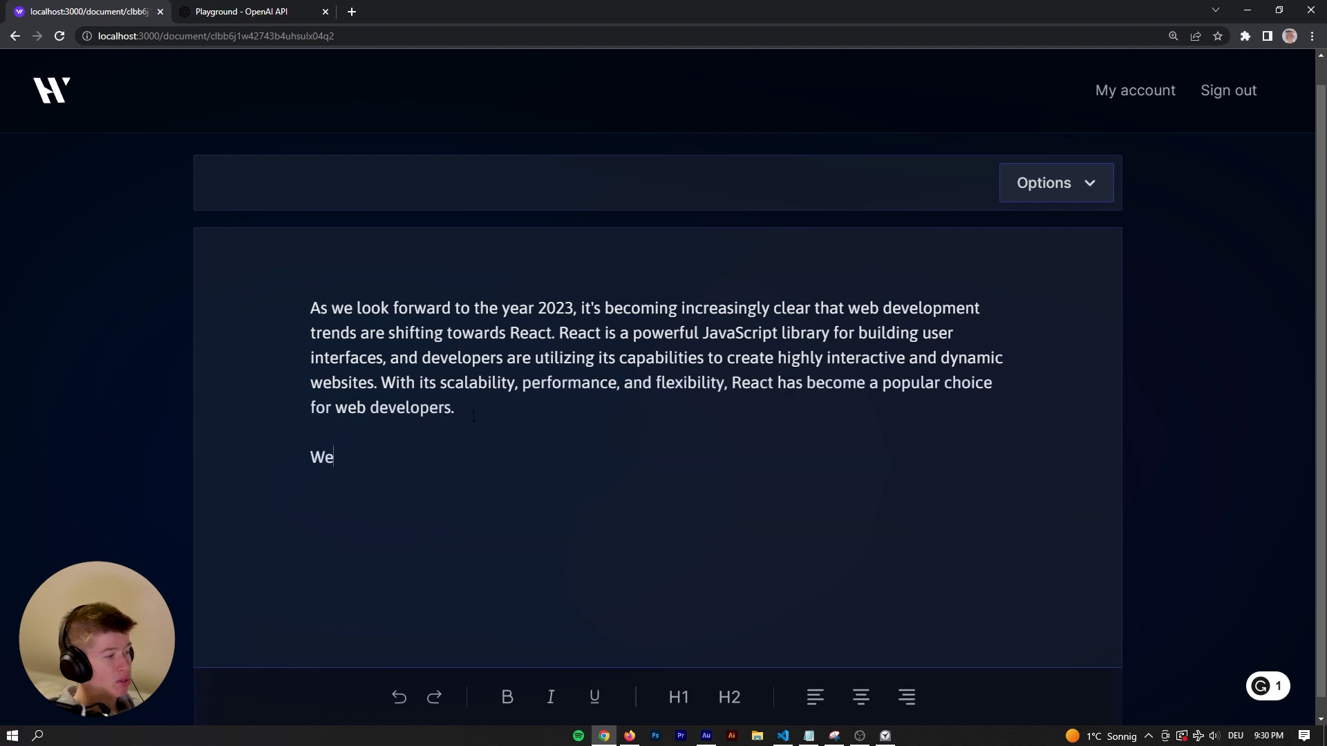
drag(472, 446, 382, 382)
key(BackSpace)
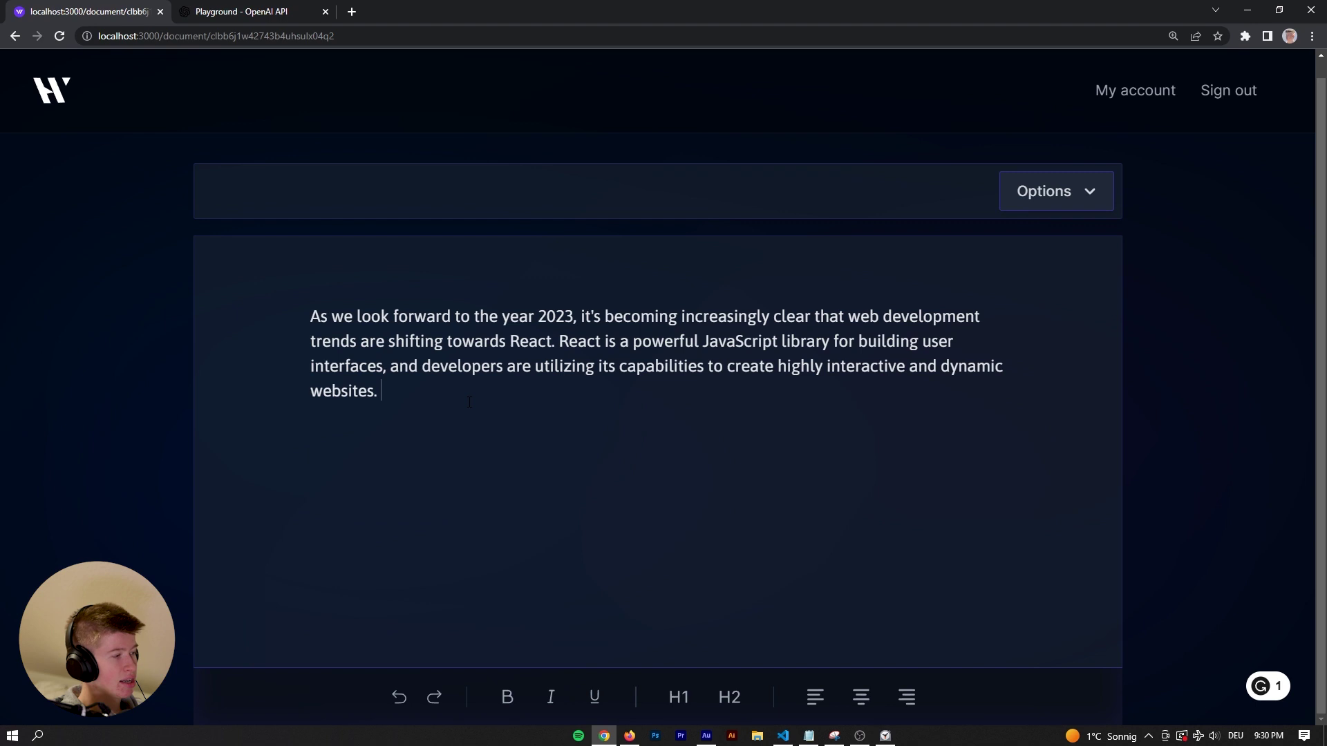
mouse_move(436, 390)
mouse_down()
mouse_move(311, 342)
mouse_move(309, 316)
mouse_up()
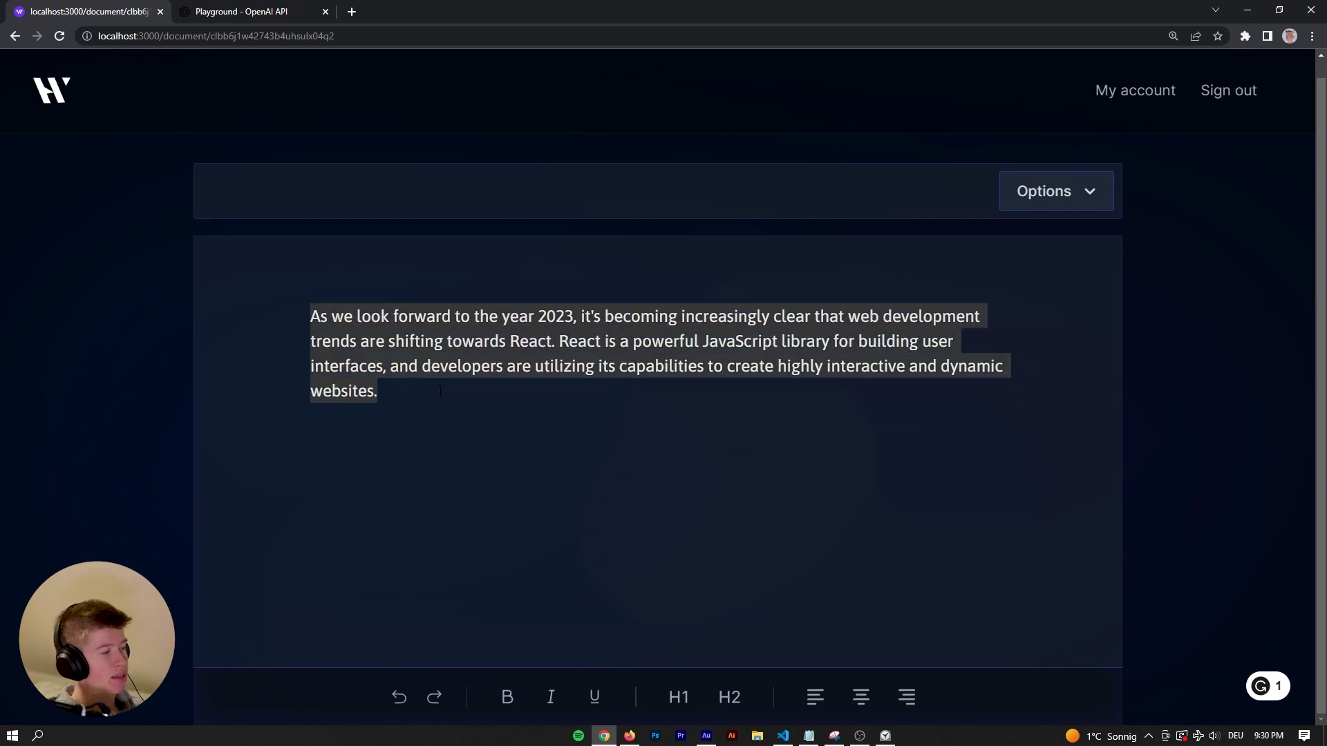
click(436, 391)
click(241, 11)
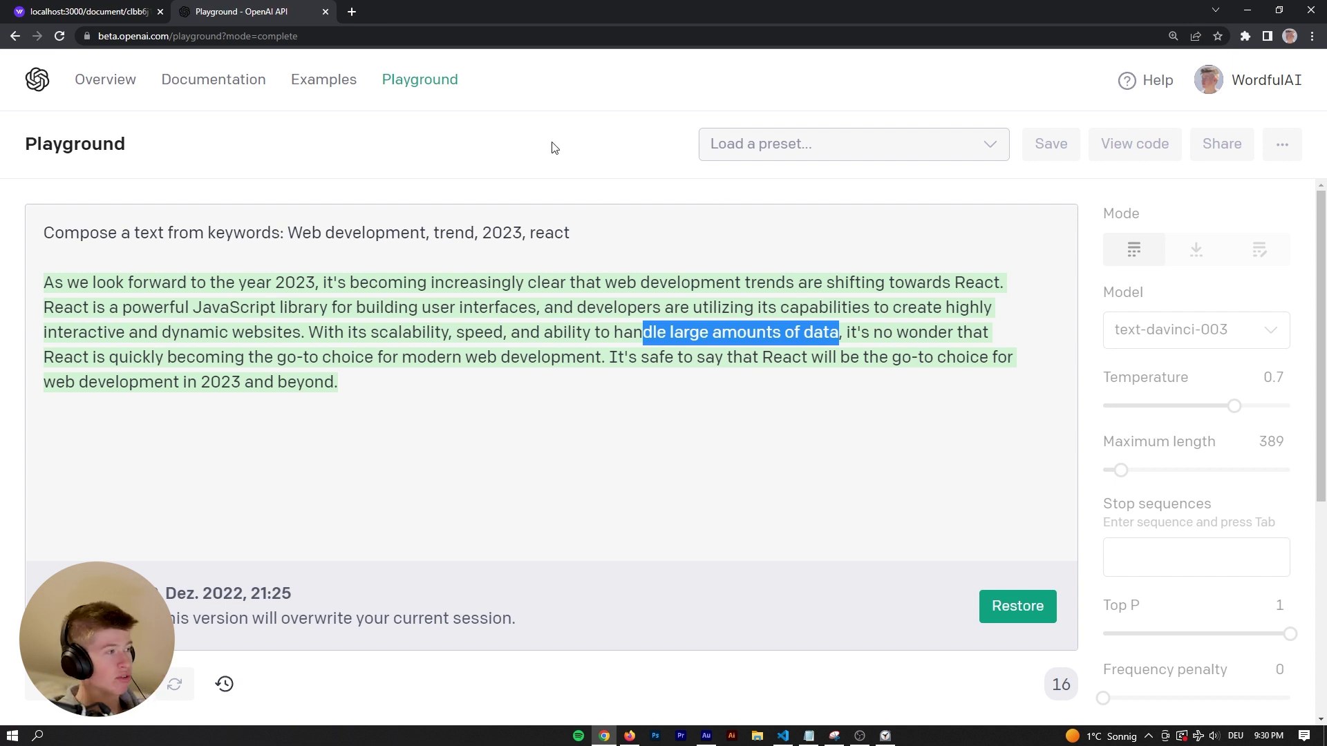
Start a fresh, empty Playground prompt with text-davinci-003 as the model.
click(311, 80)
click(420, 80)
click(1231, 328)
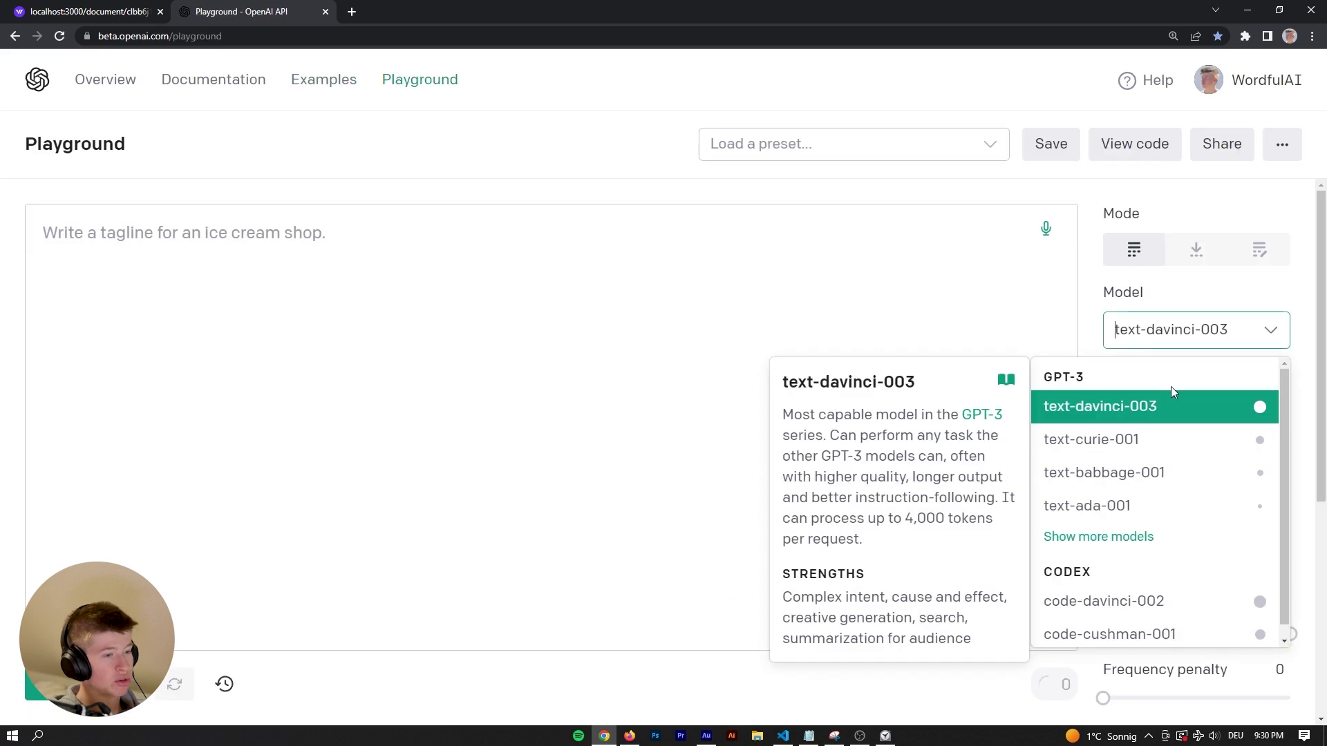
click(1170, 328)
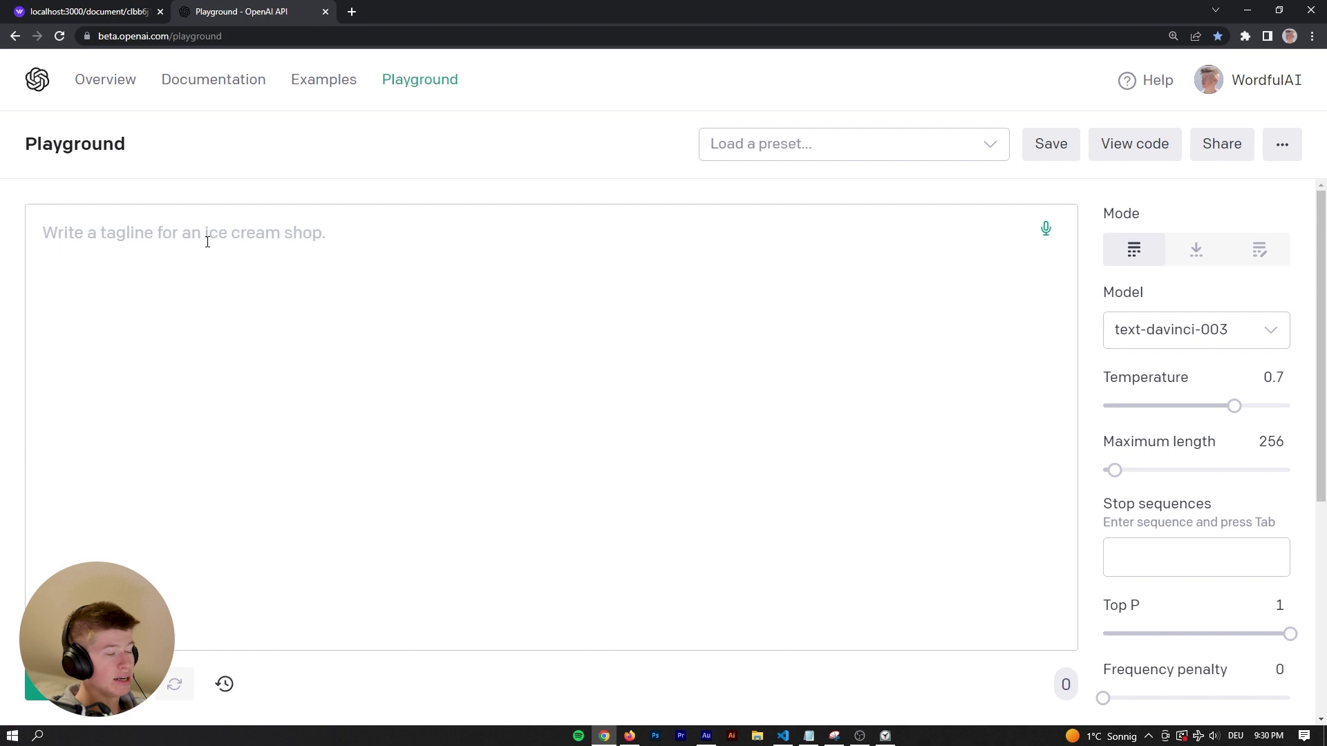
text(Wr)
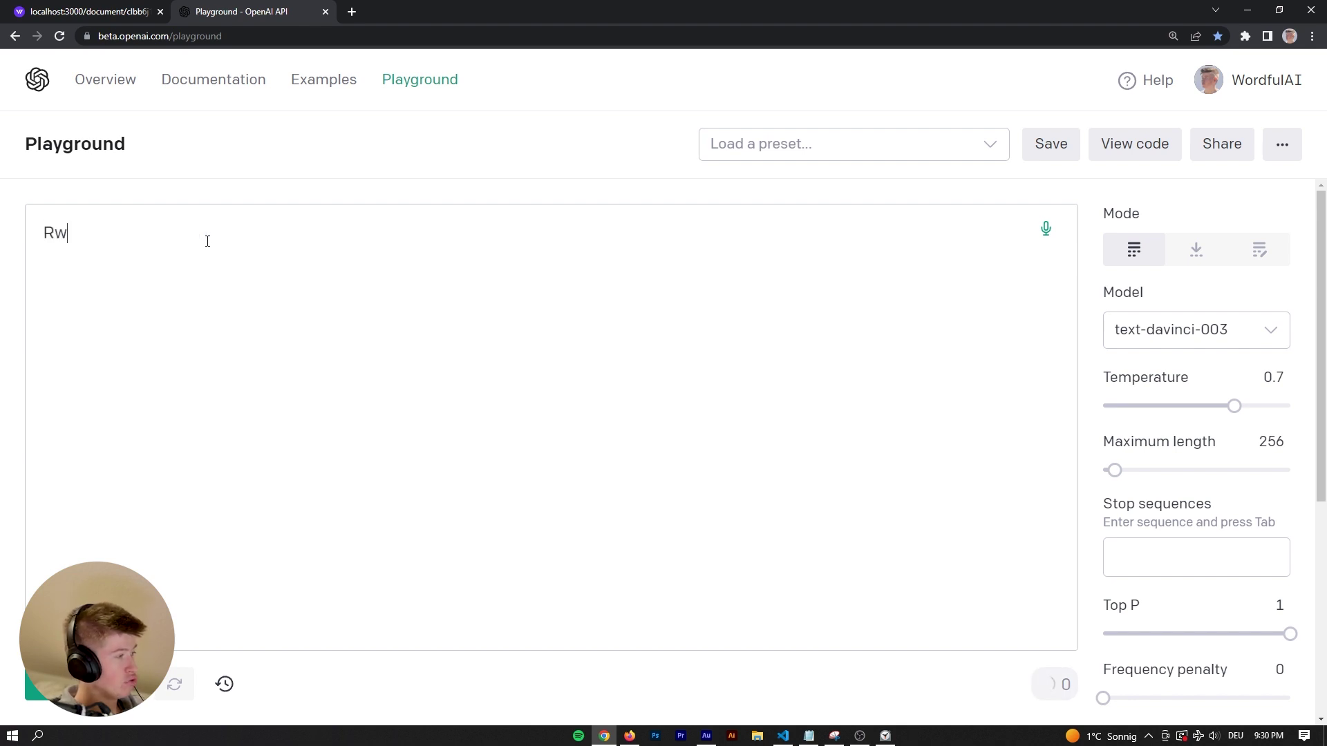
Write a prompt requesting a positive review of the 'Dyson Vacuum 3000' vacuum cleaner.
key(BackSpace)
text(Rite)
key(BackSpace)
key(BackSpace)
key(BackSpace)
key(BackSpace)
text(rit)
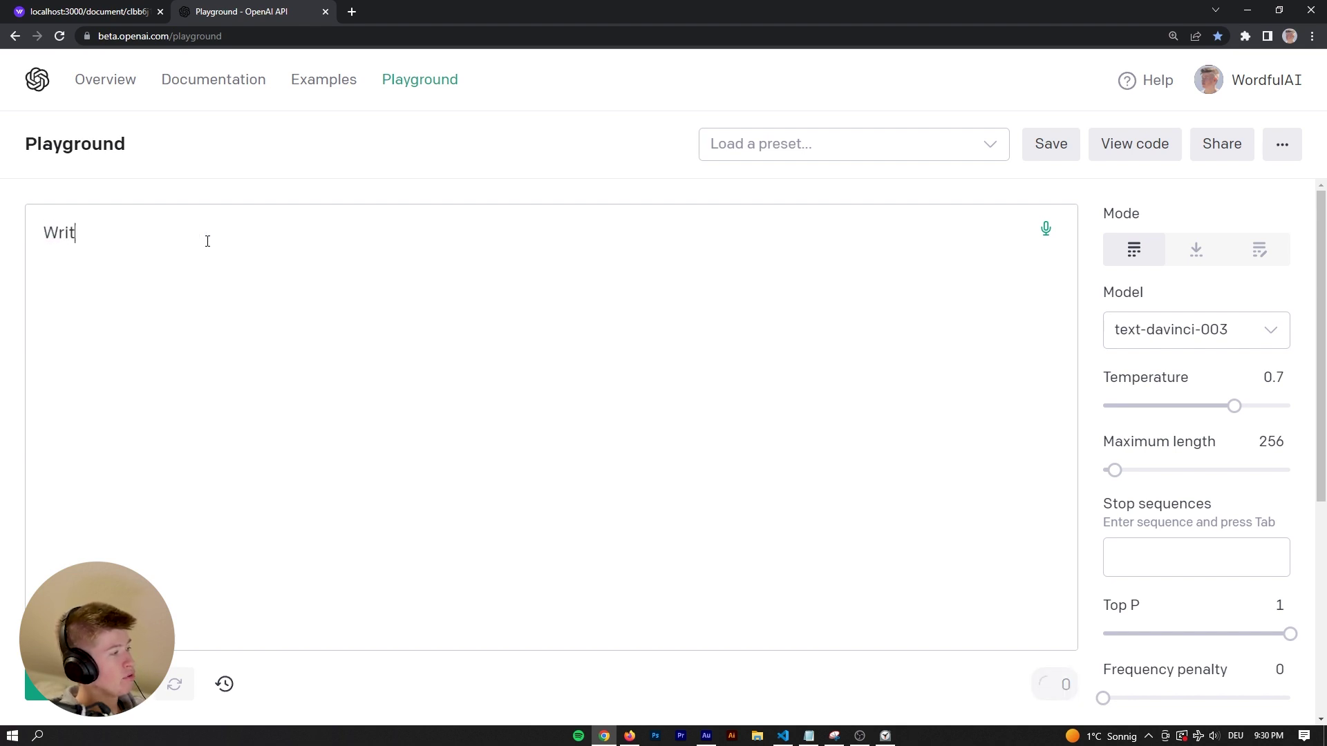
text(e me a product revi)
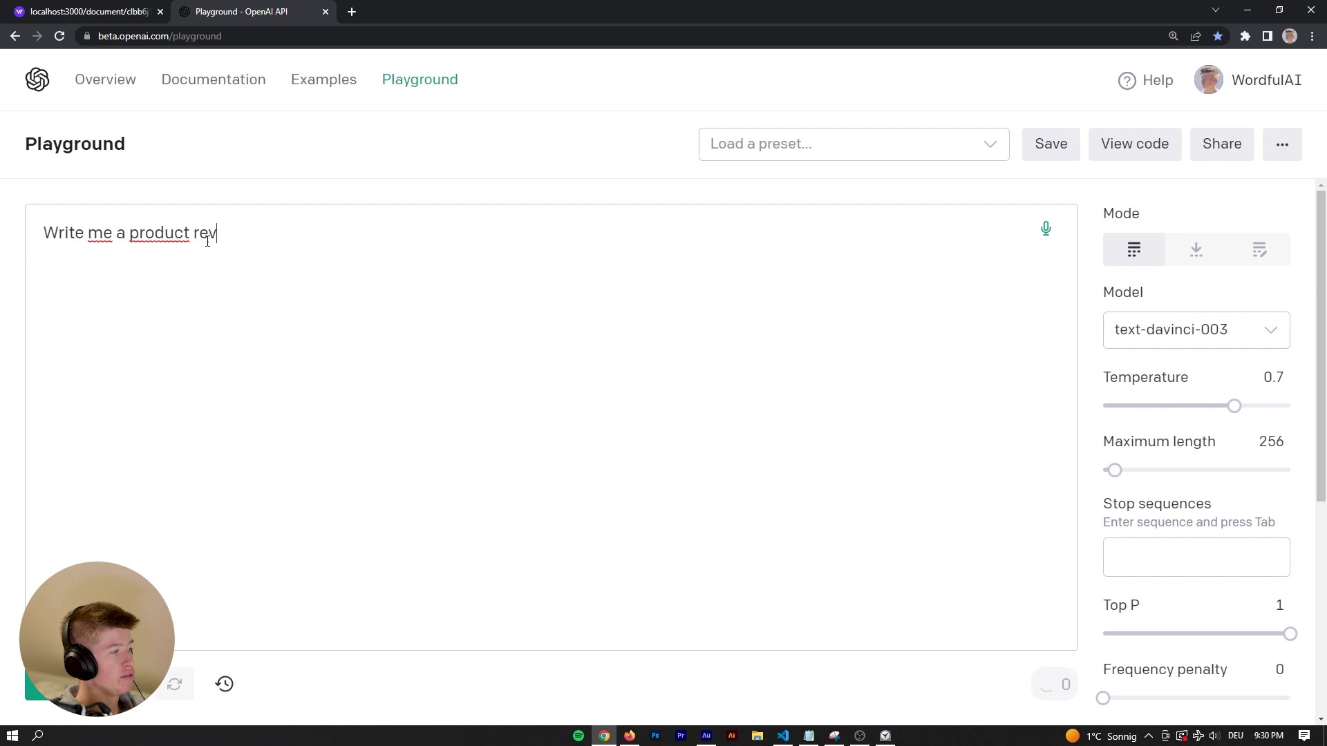
text(ew for a )
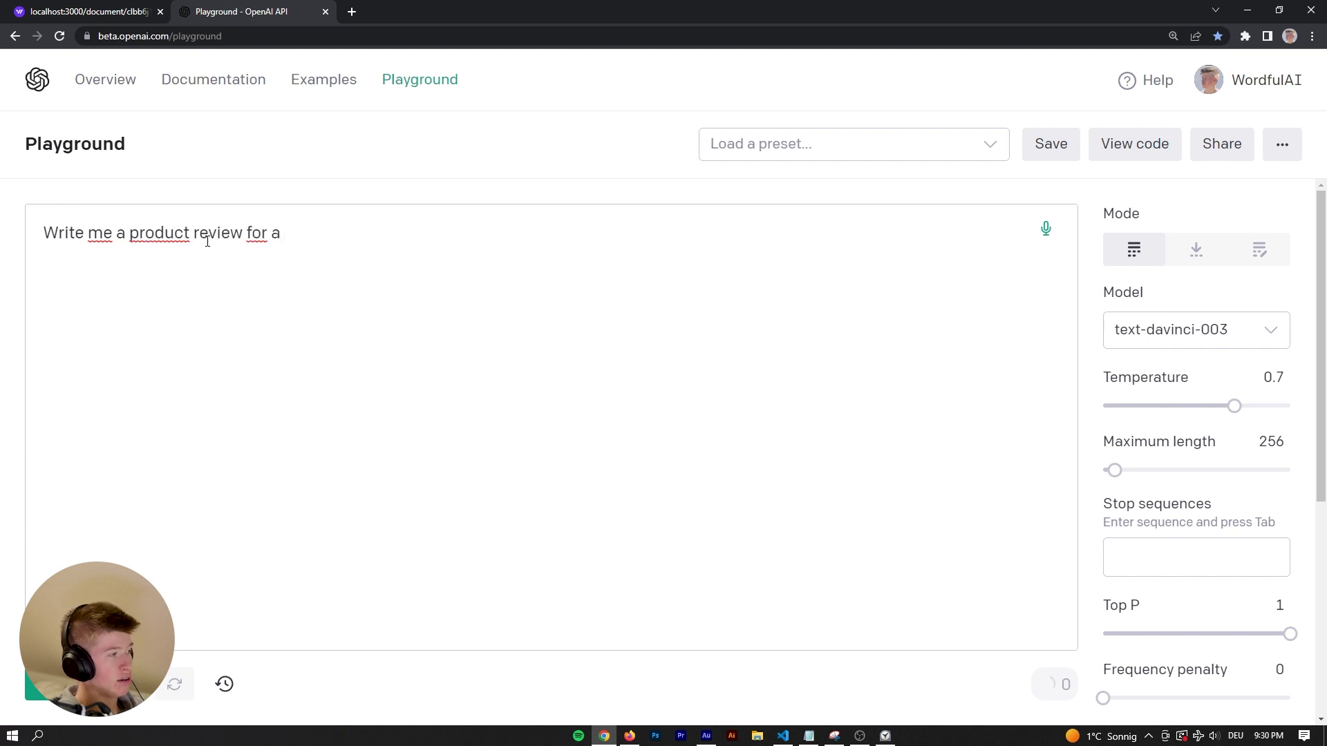
text(vau)
key(BackSpace)
text(cuum )
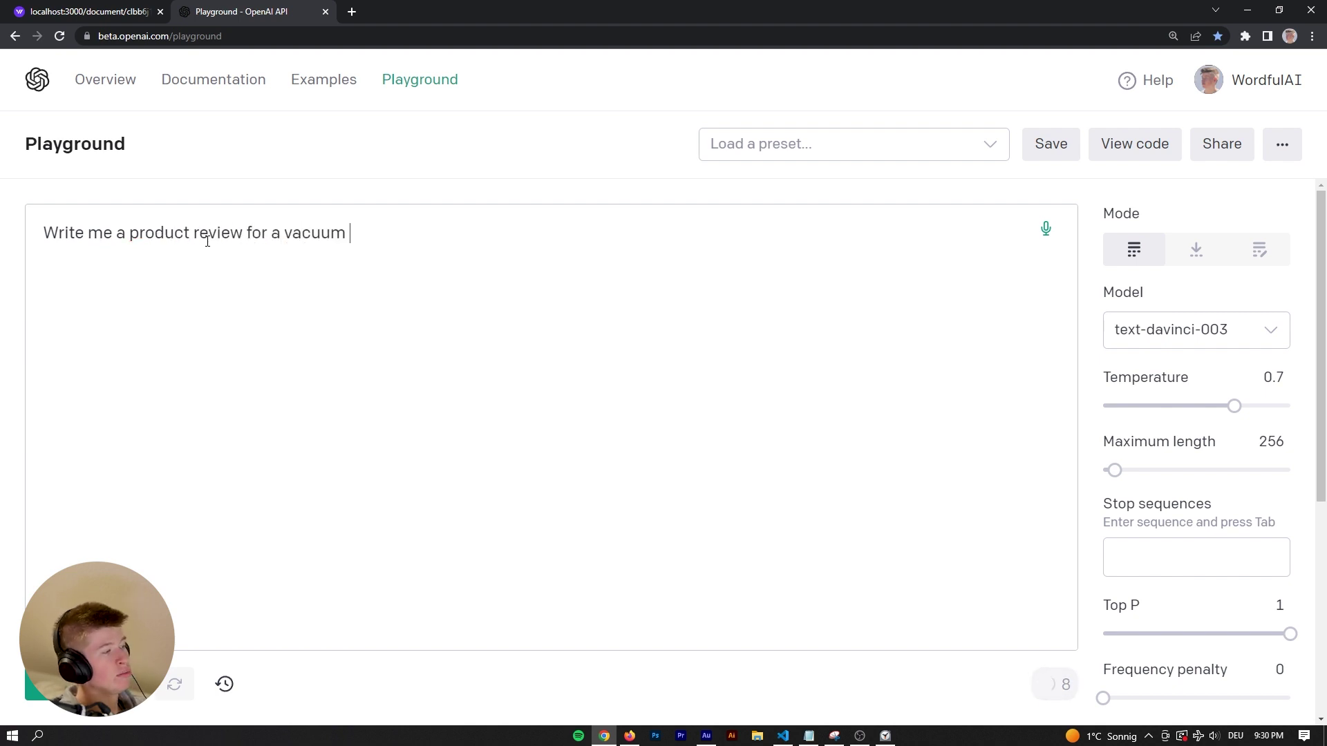
text(cleaner called ")
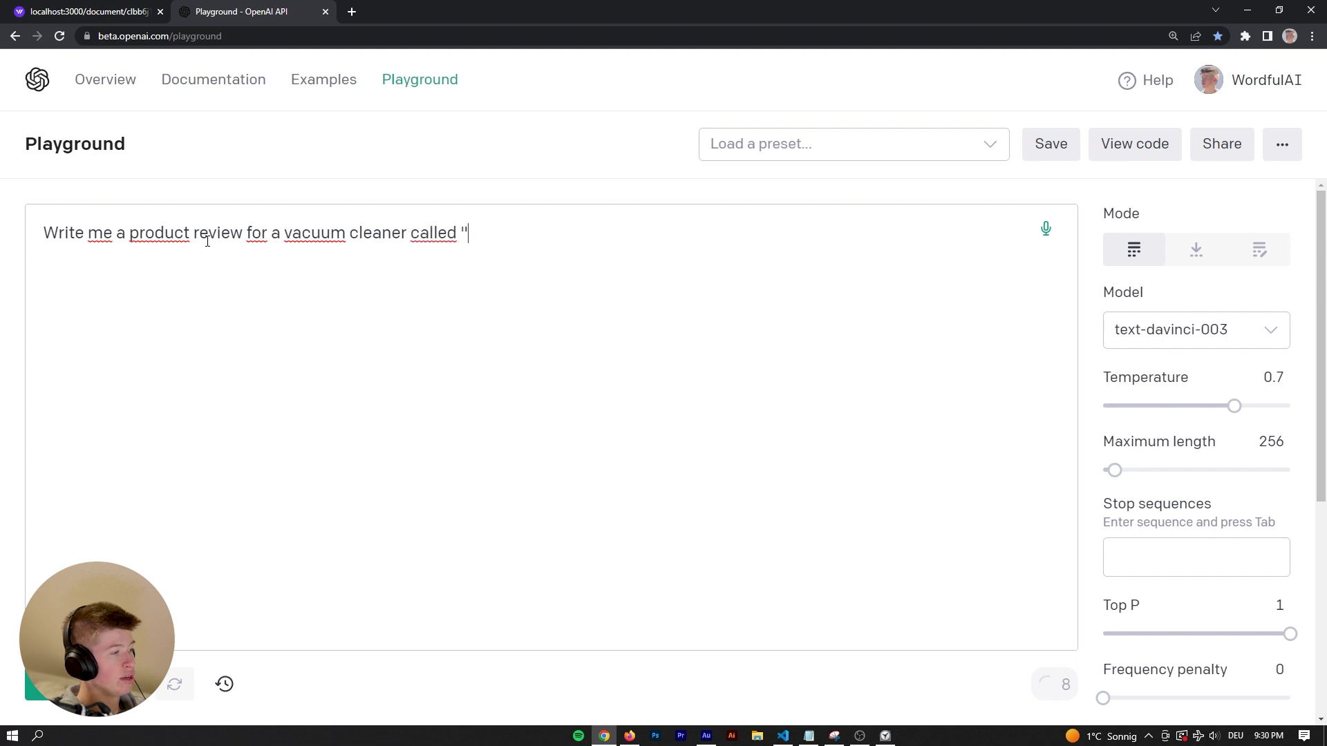
text(Dyson Vaccu)
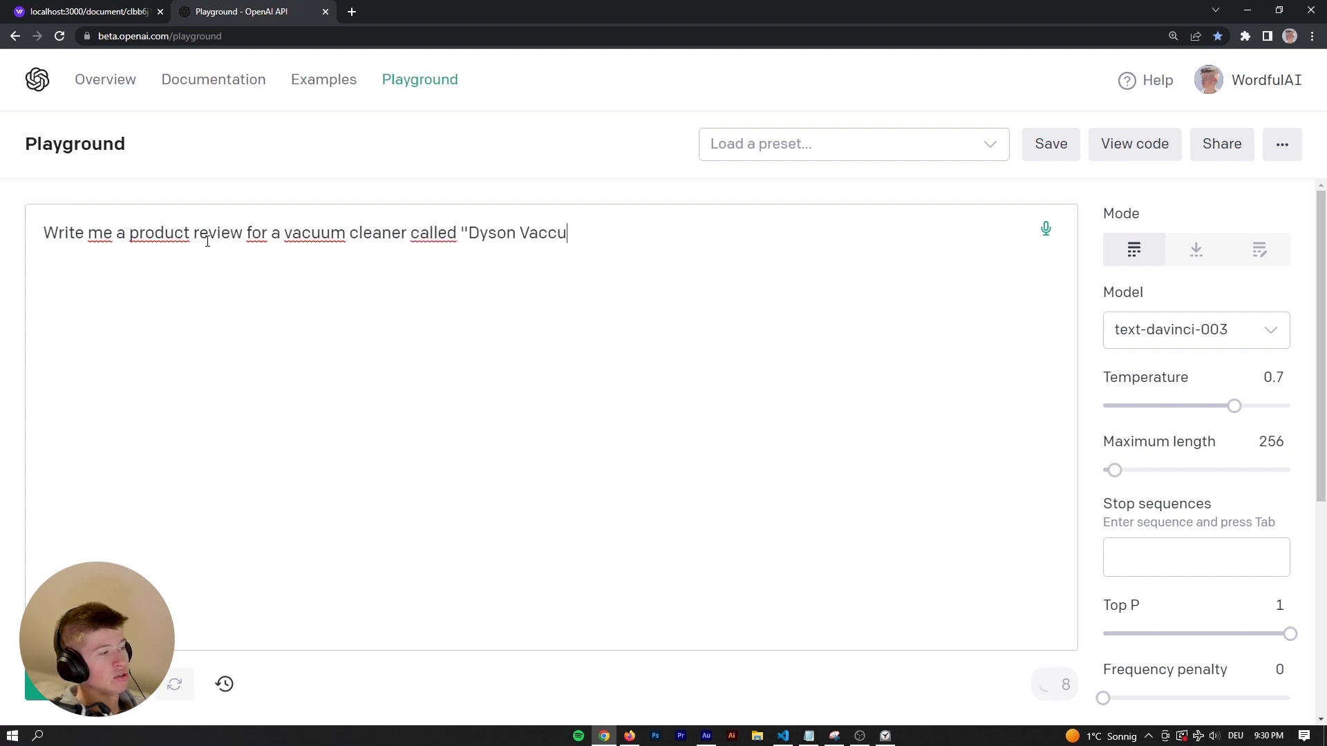
key(BackSpace)
key(BackSpace)
text(uum 3000")
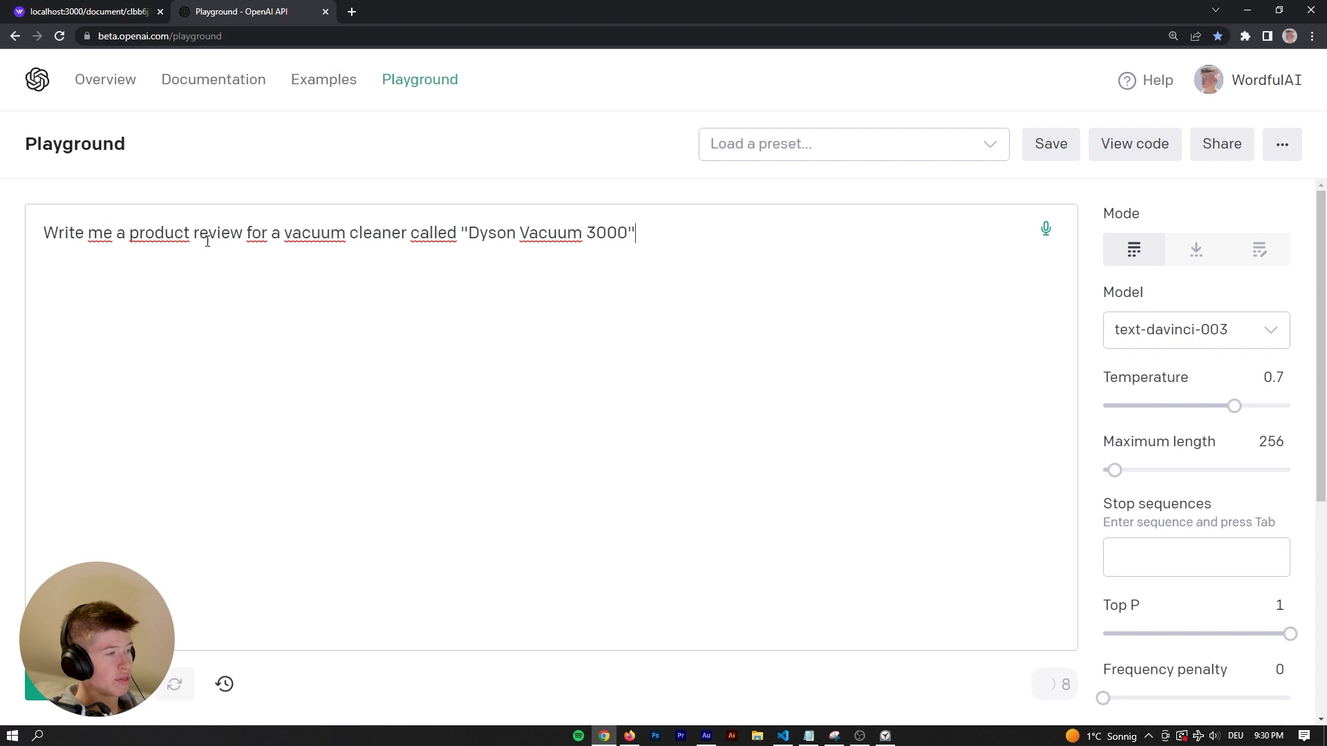
text( and make i)
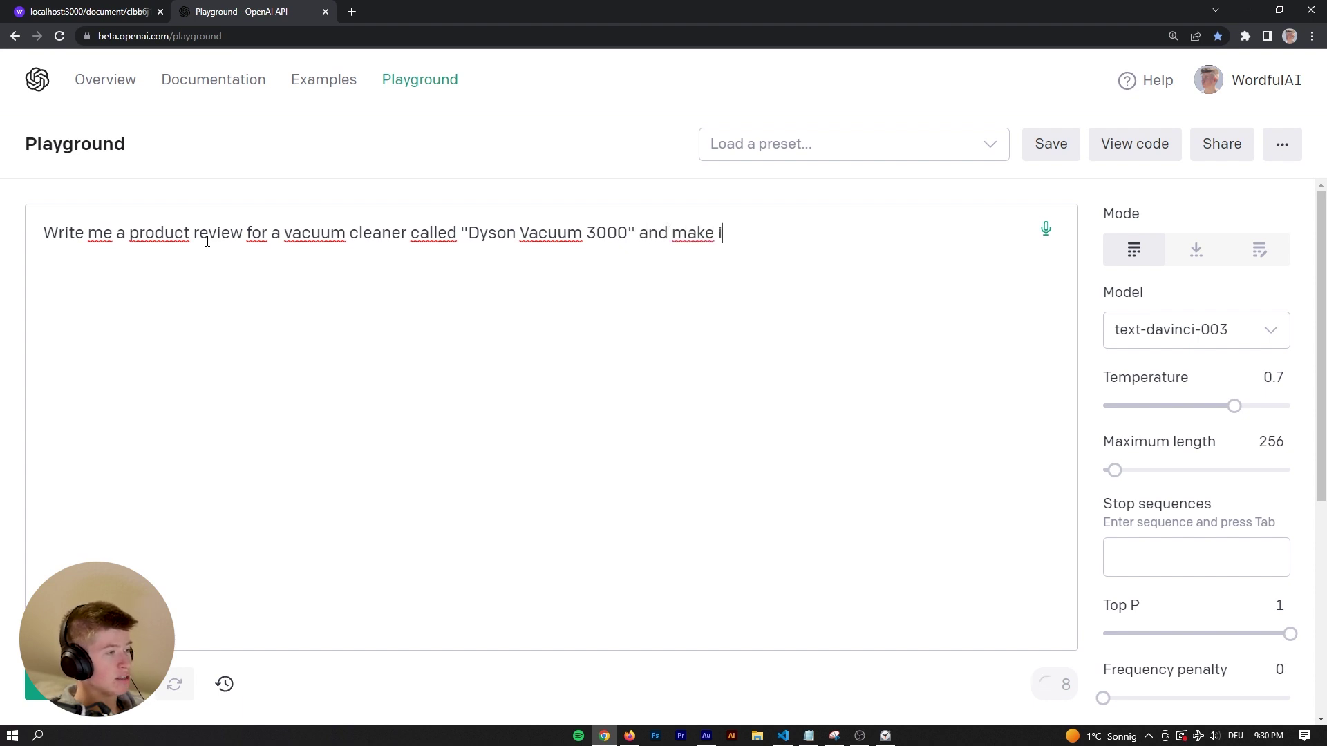
text(t positive that )
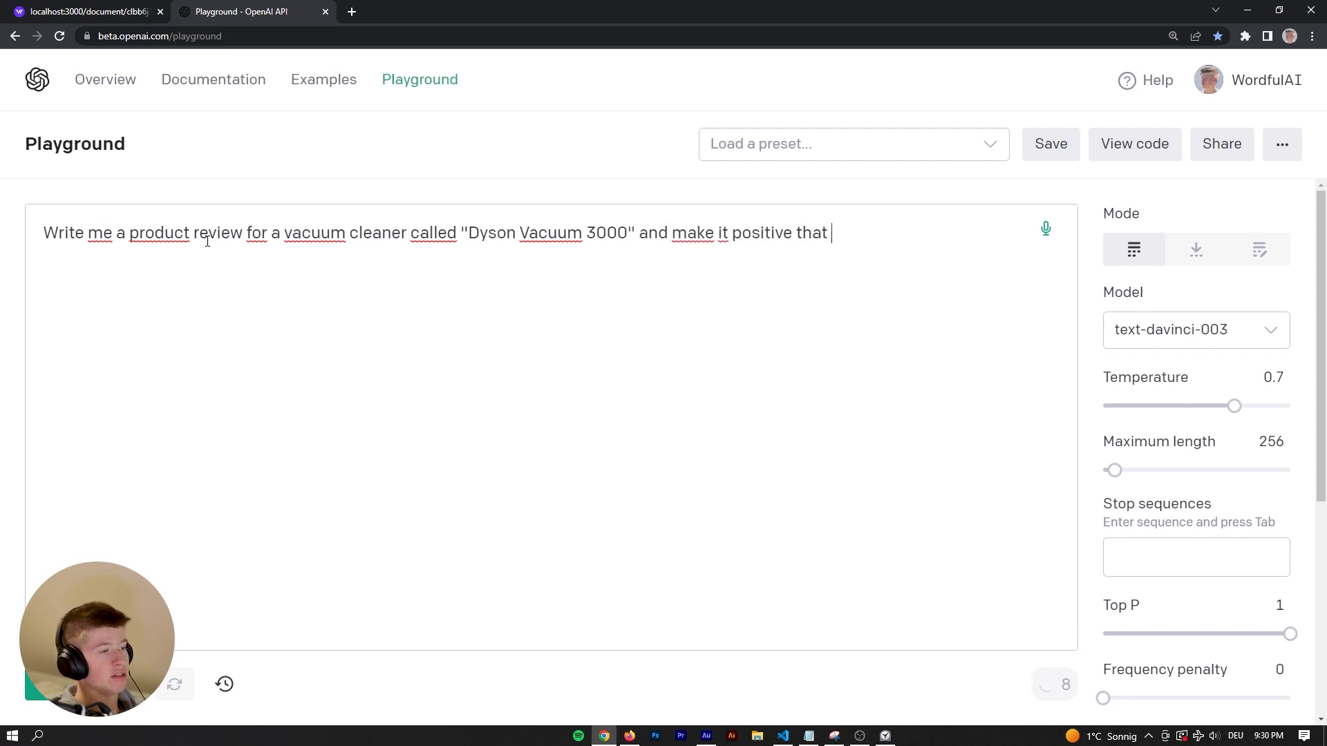
text(you like the p)
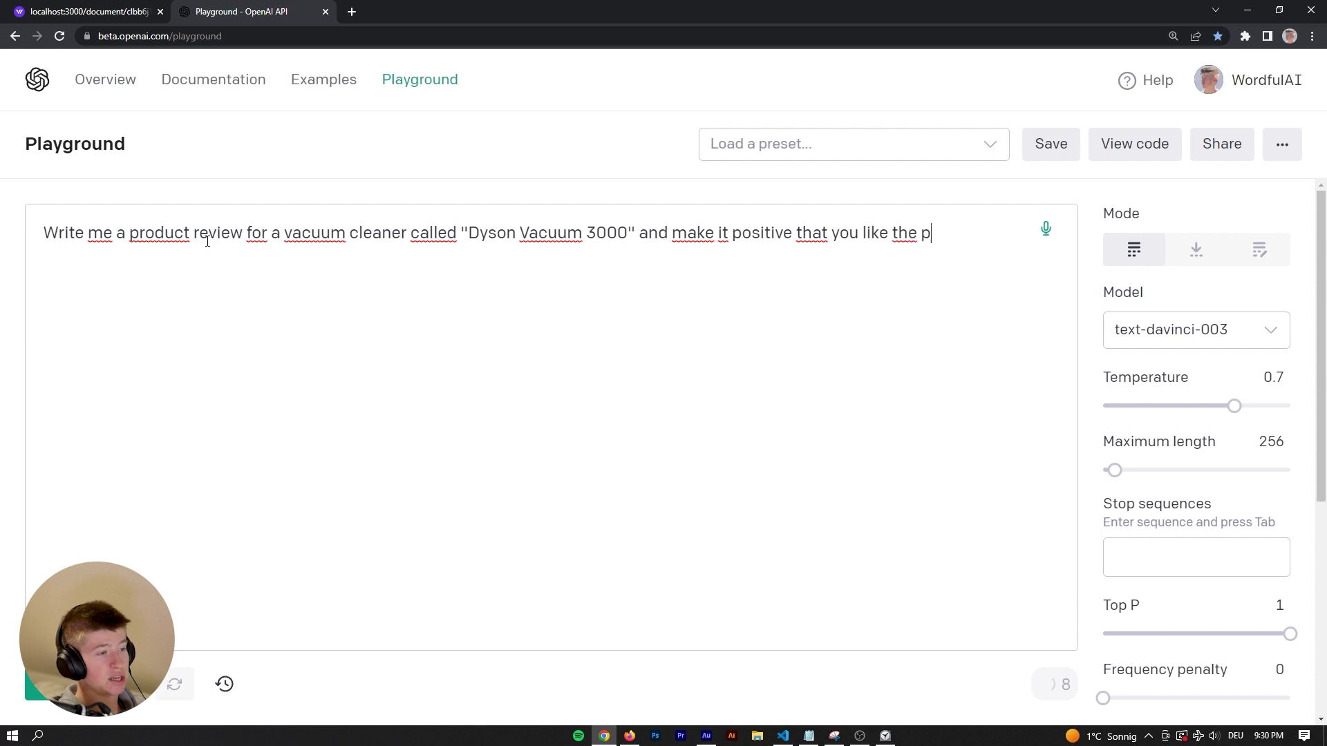
text(roduct.)
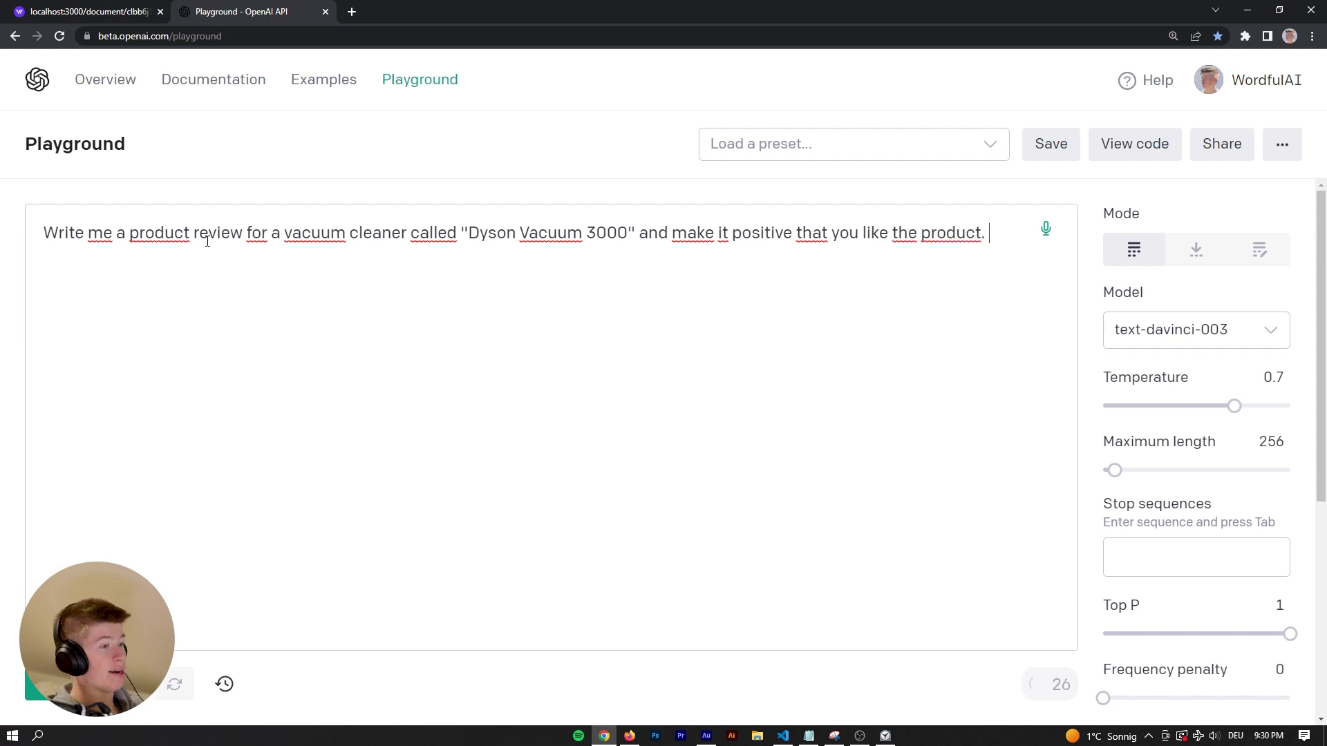
mouse_move(1002, 236)
mouse_down()
mouse_move(32, 208)
mouse_move(838, 273)
mouse_up()
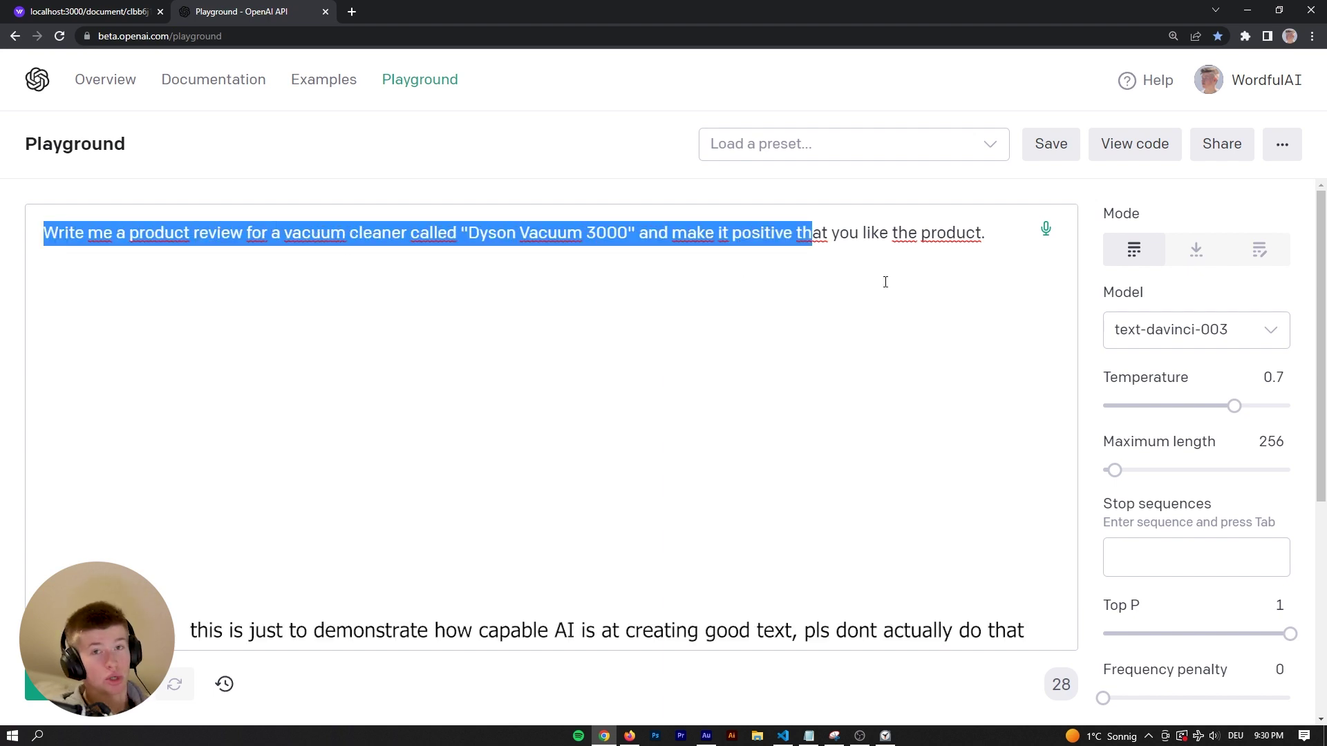
Run the Dyson Vacuum 3000 review prompt with Ctrl+Enter.
click(996, 240)
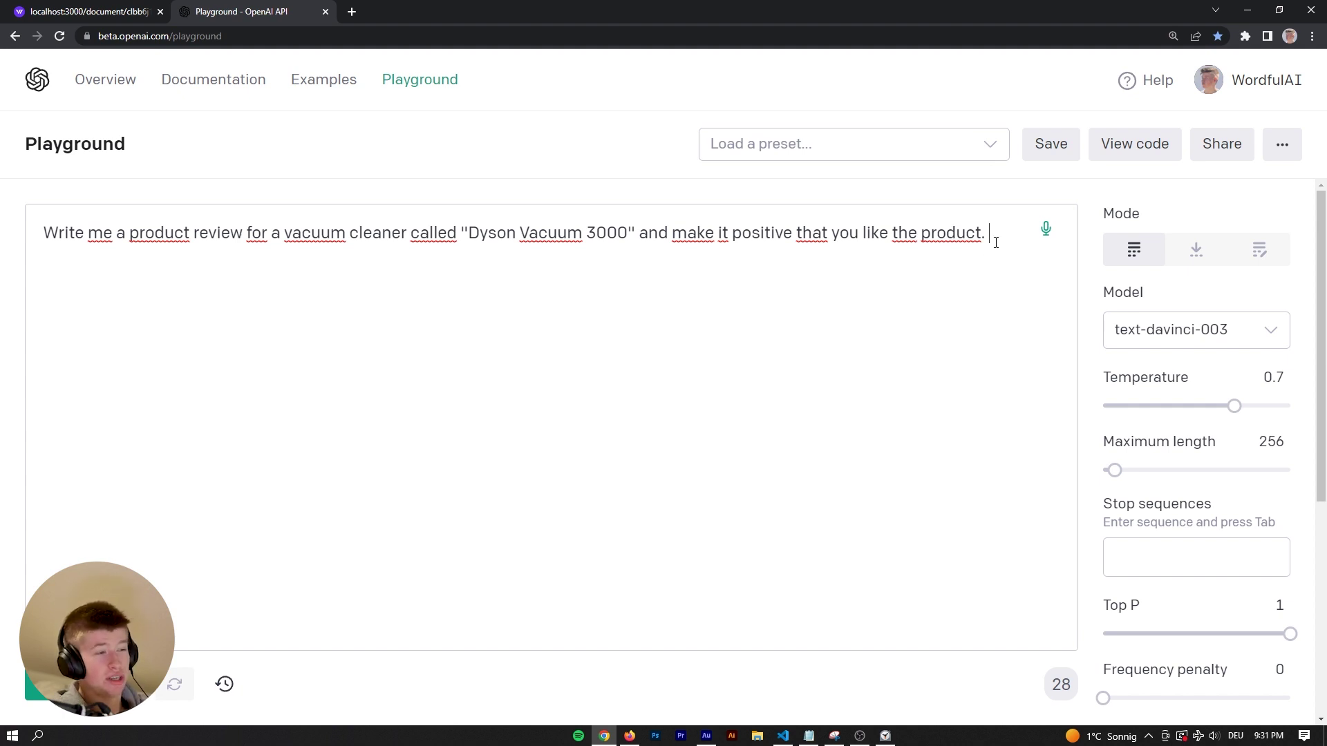
drag(993, 235, 41, 273)
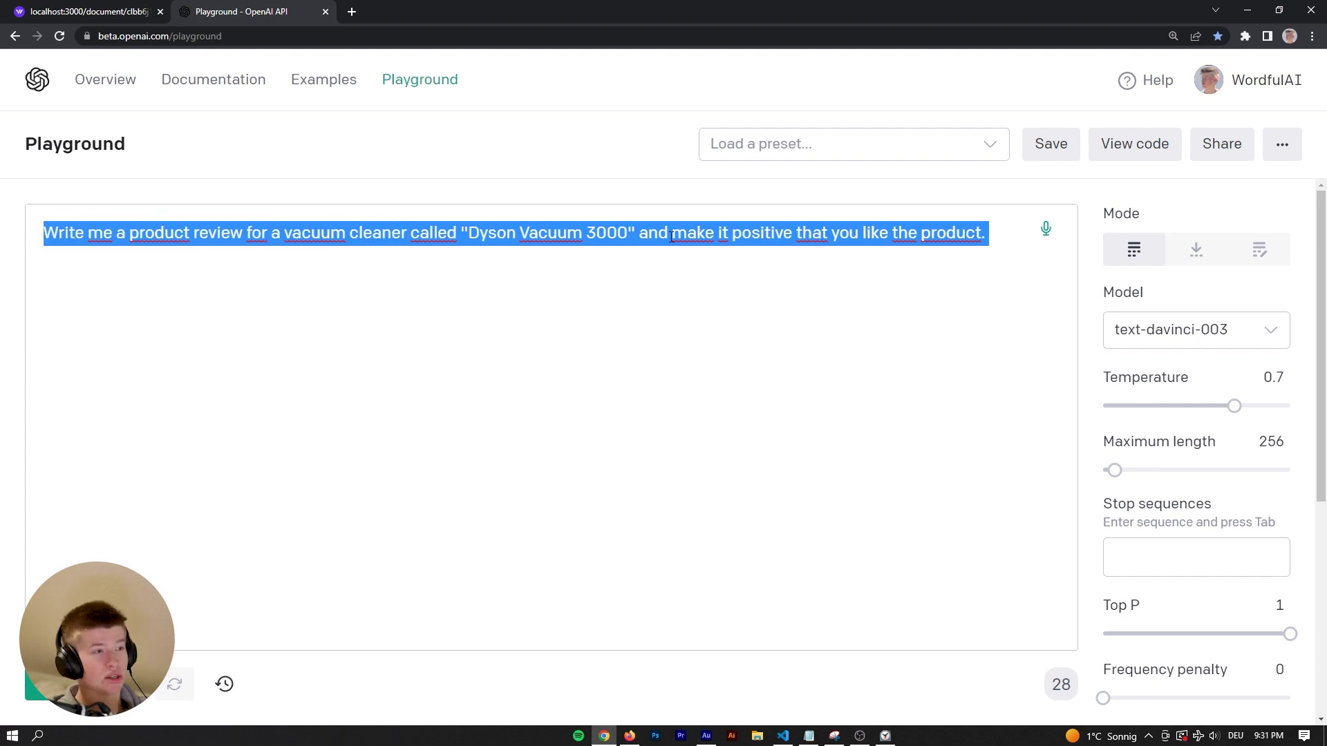
mouse_move(990, 234)
mouse_down()
mouse_move(910, 234)
mouse_move(995, 234)
mouse_up()
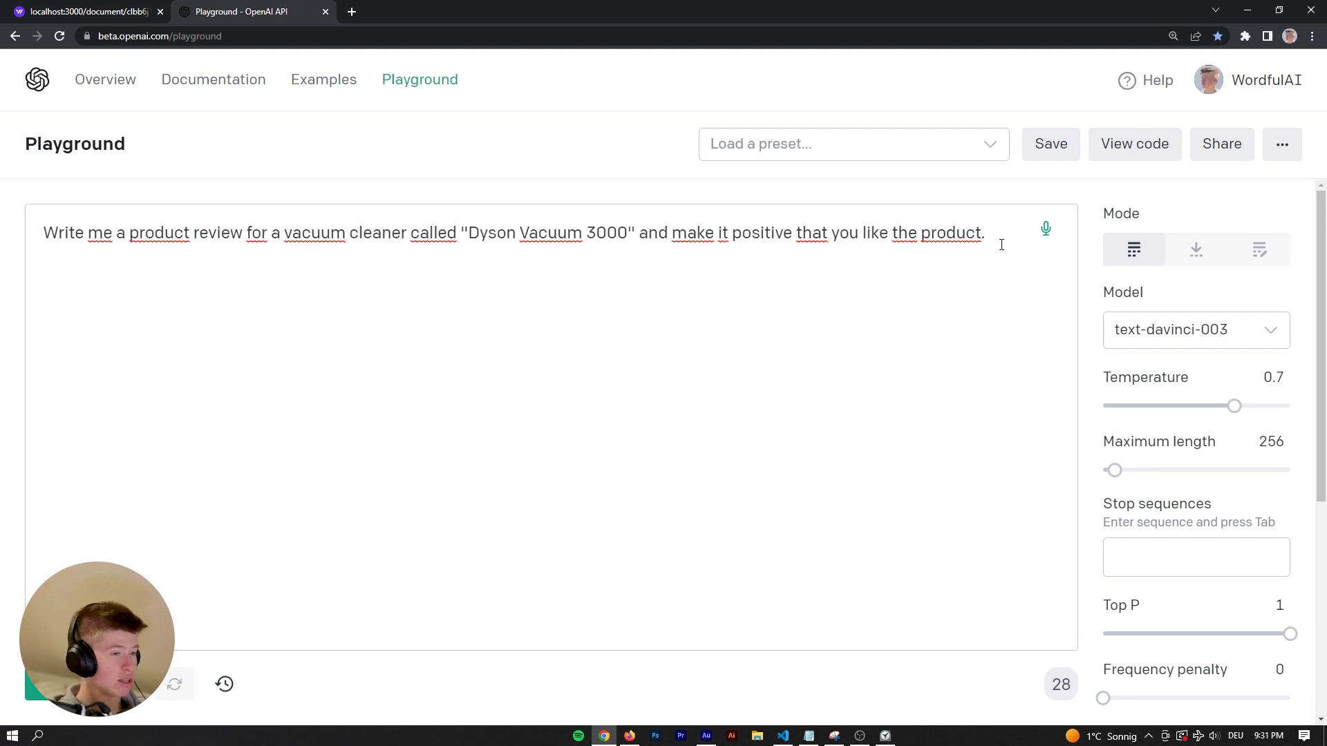
key(ctrl+Return)
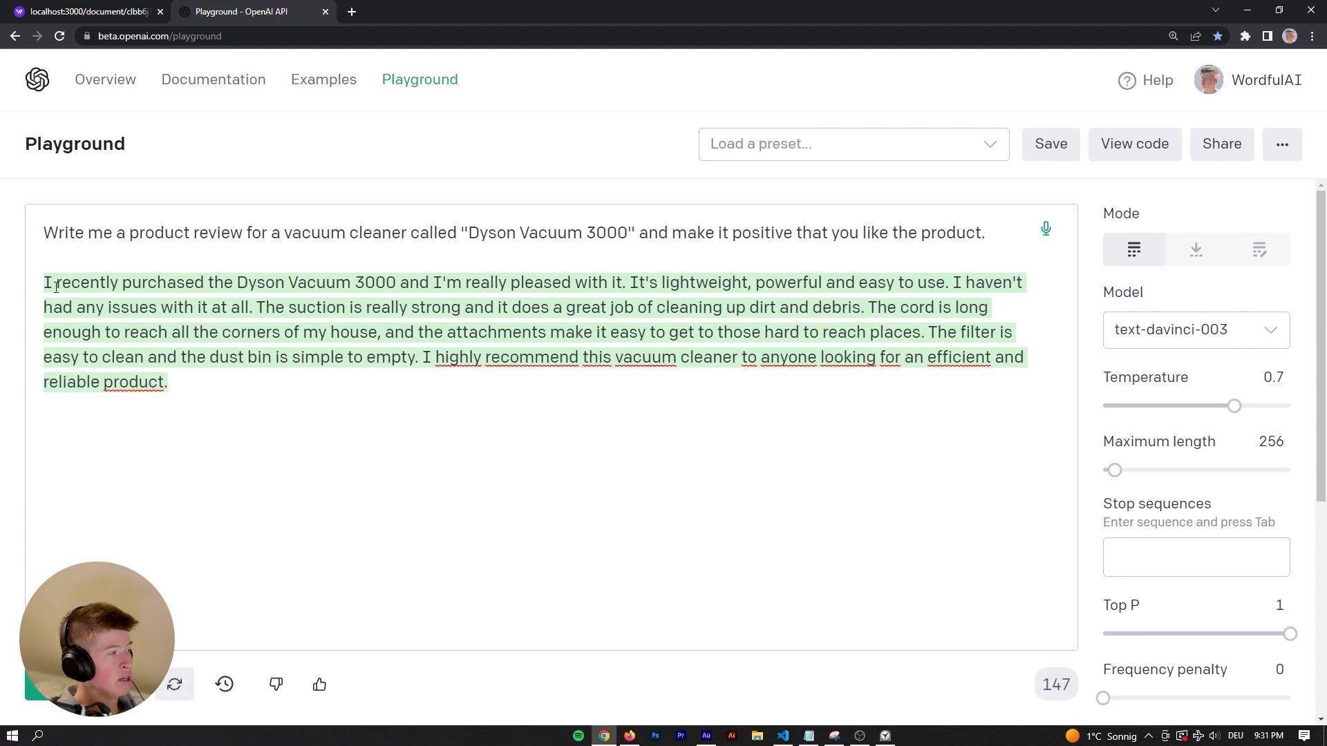
Read through the generated review praising its suction, attachments and easy cleaning.
drag(44, 282, 937, 282)
click(568, 286)
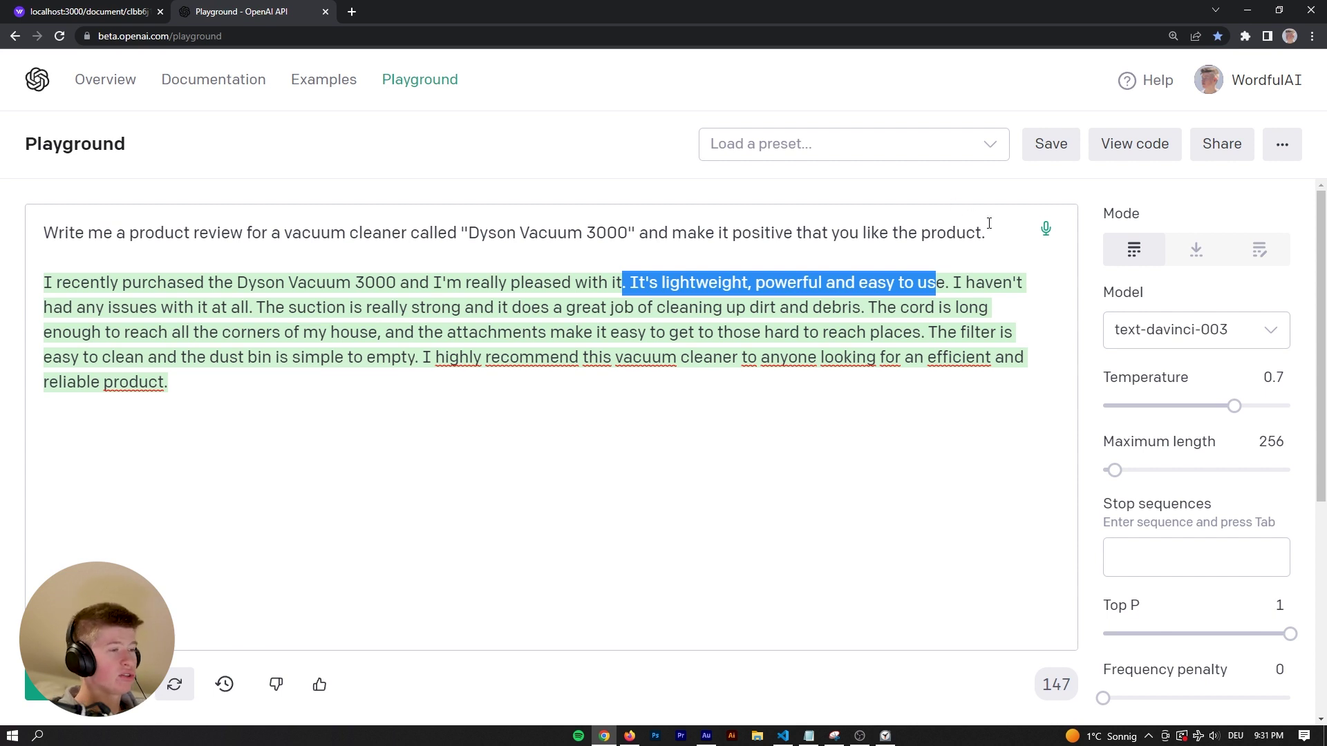
drag(989, 231, 42, 232)
click(110, 233)
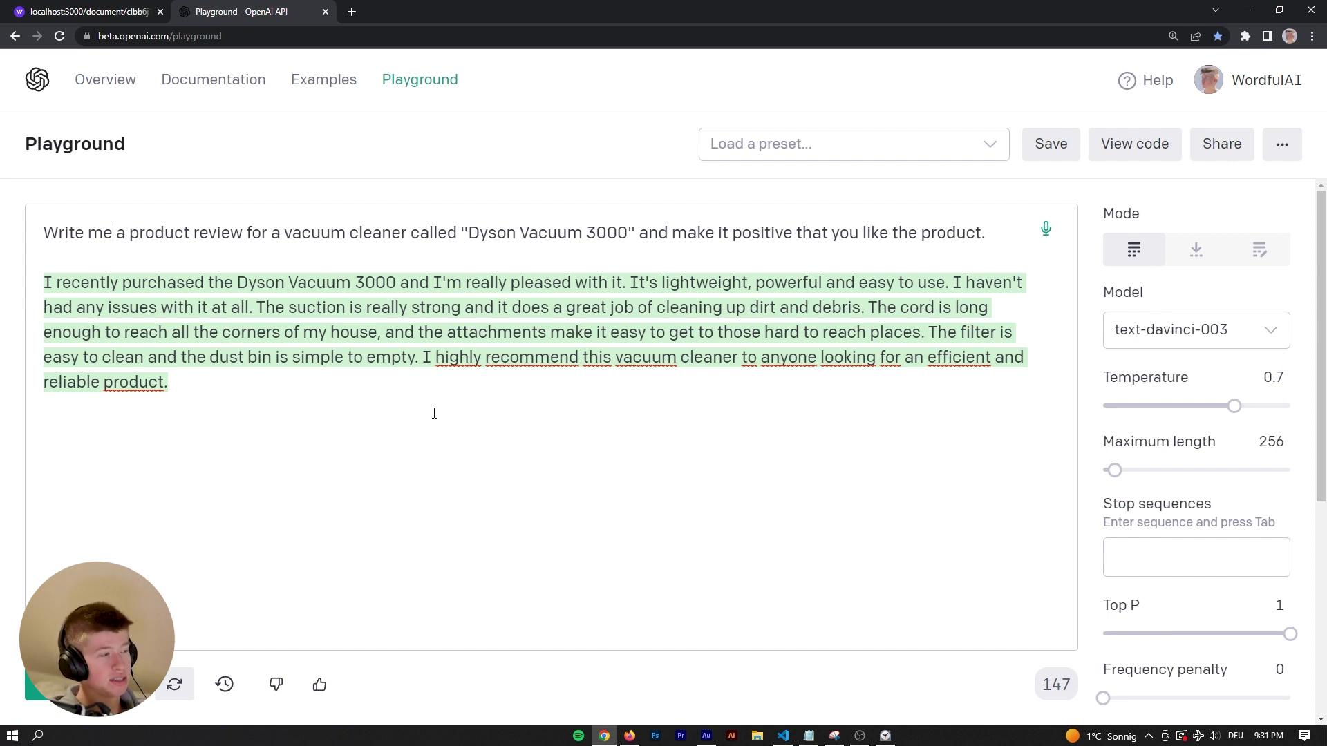
drag(258, 388, 44, 282)
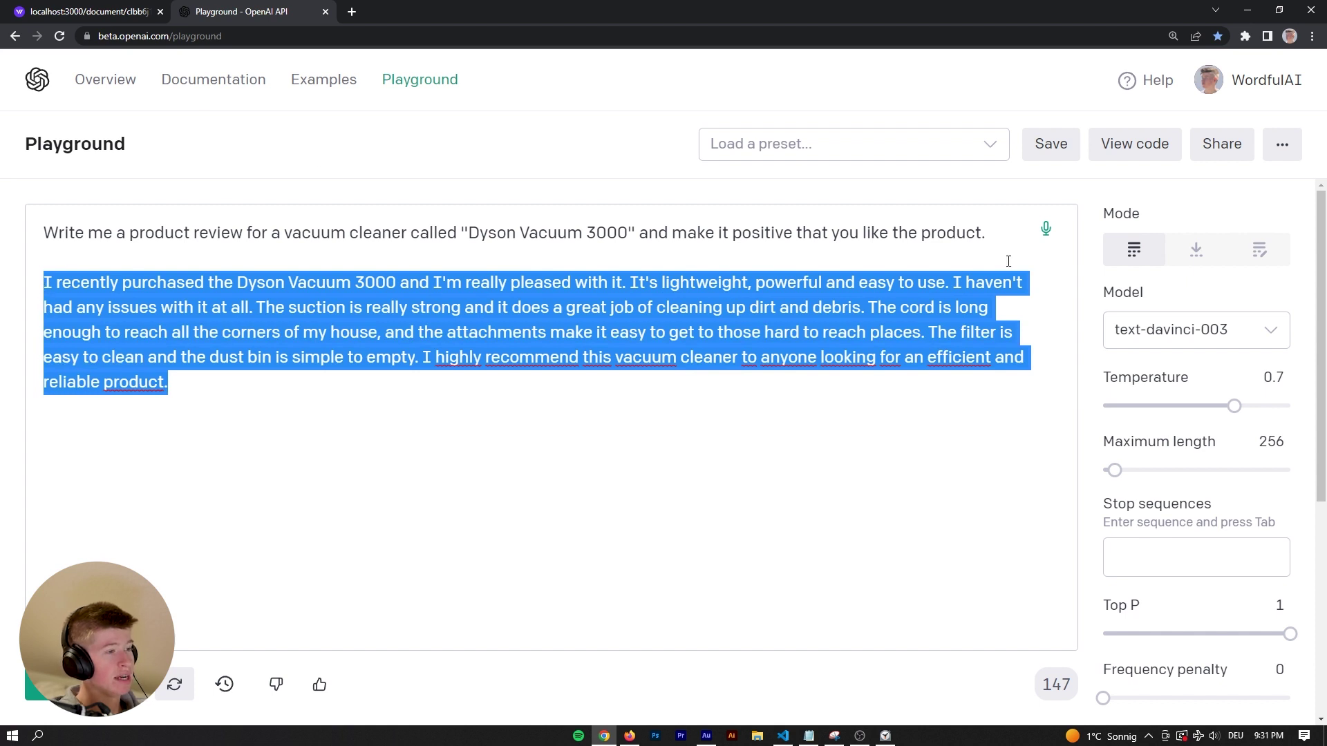
Open Wordful's Sparklight article idea generator from the My Documents page.
key(ctrl+Tab)
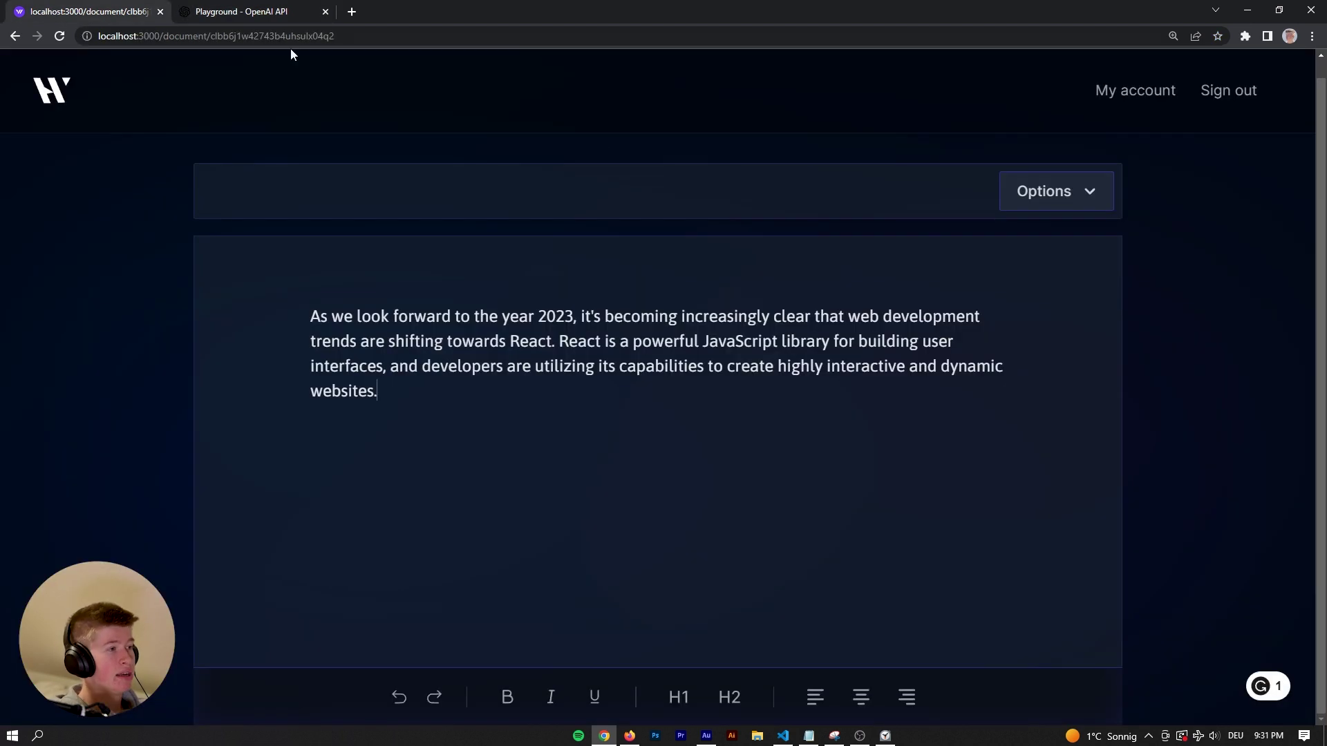
click(102, 116)
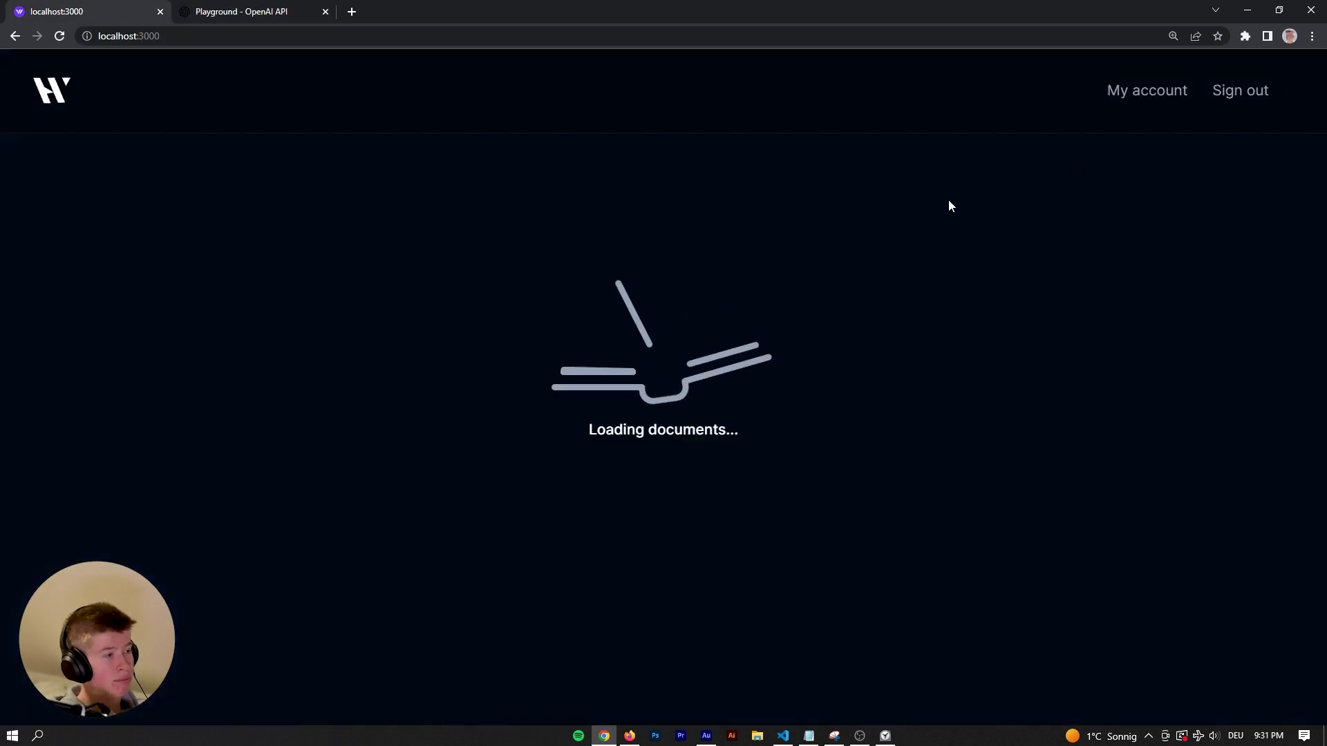
key(ctrl+minus)
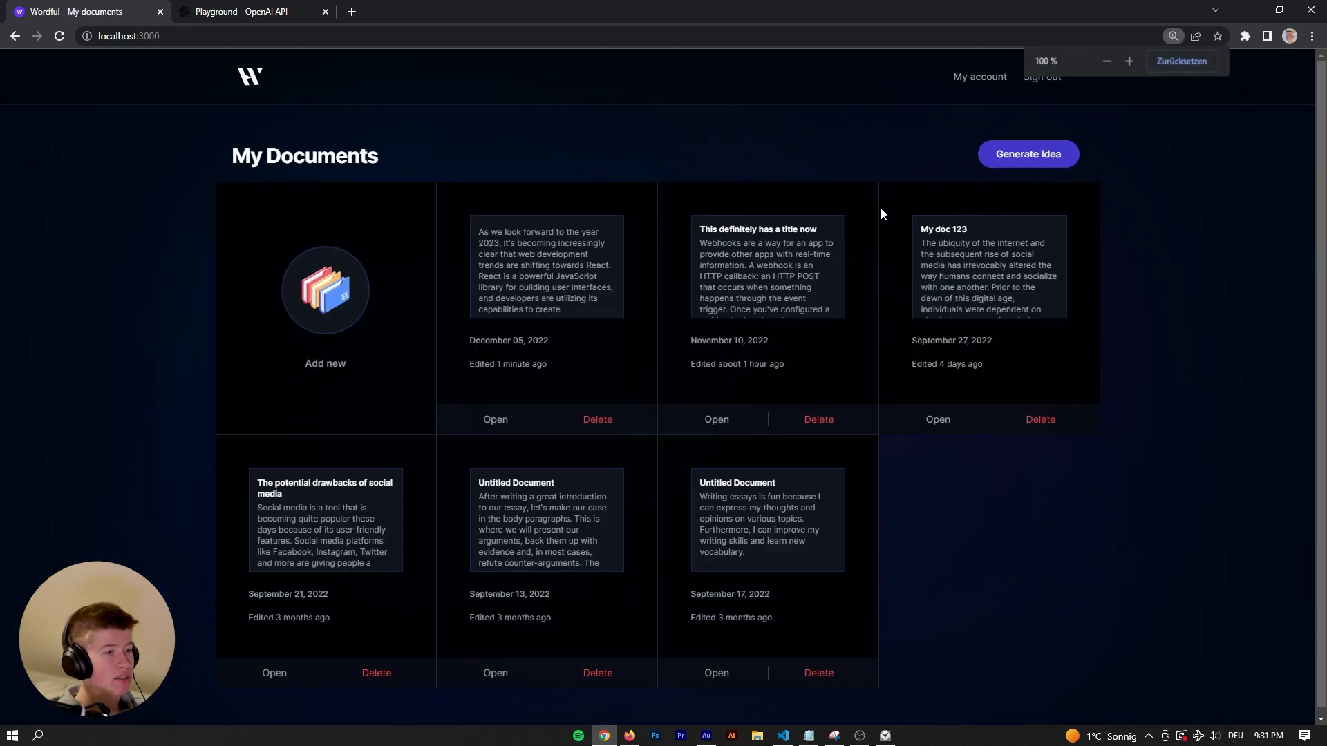
key(ctrl+minus)
click(1069, 172)
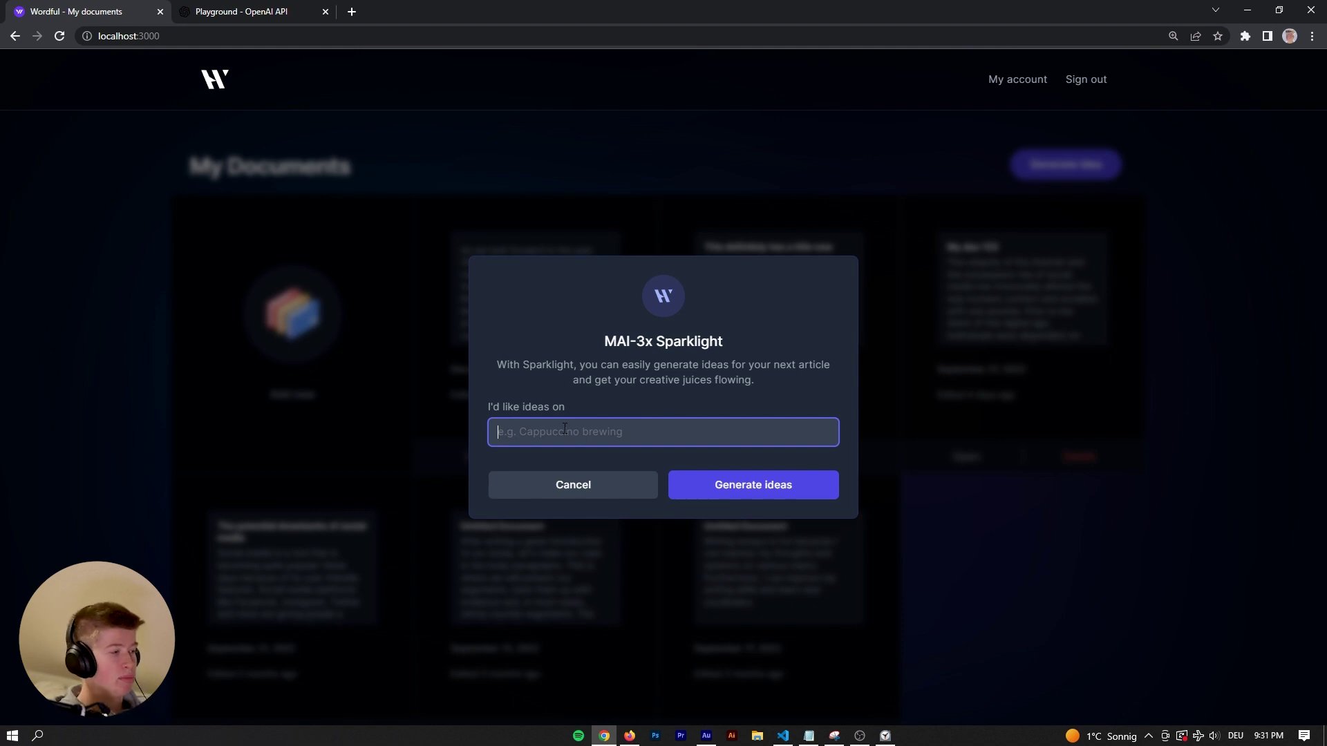
text(Nextjs)
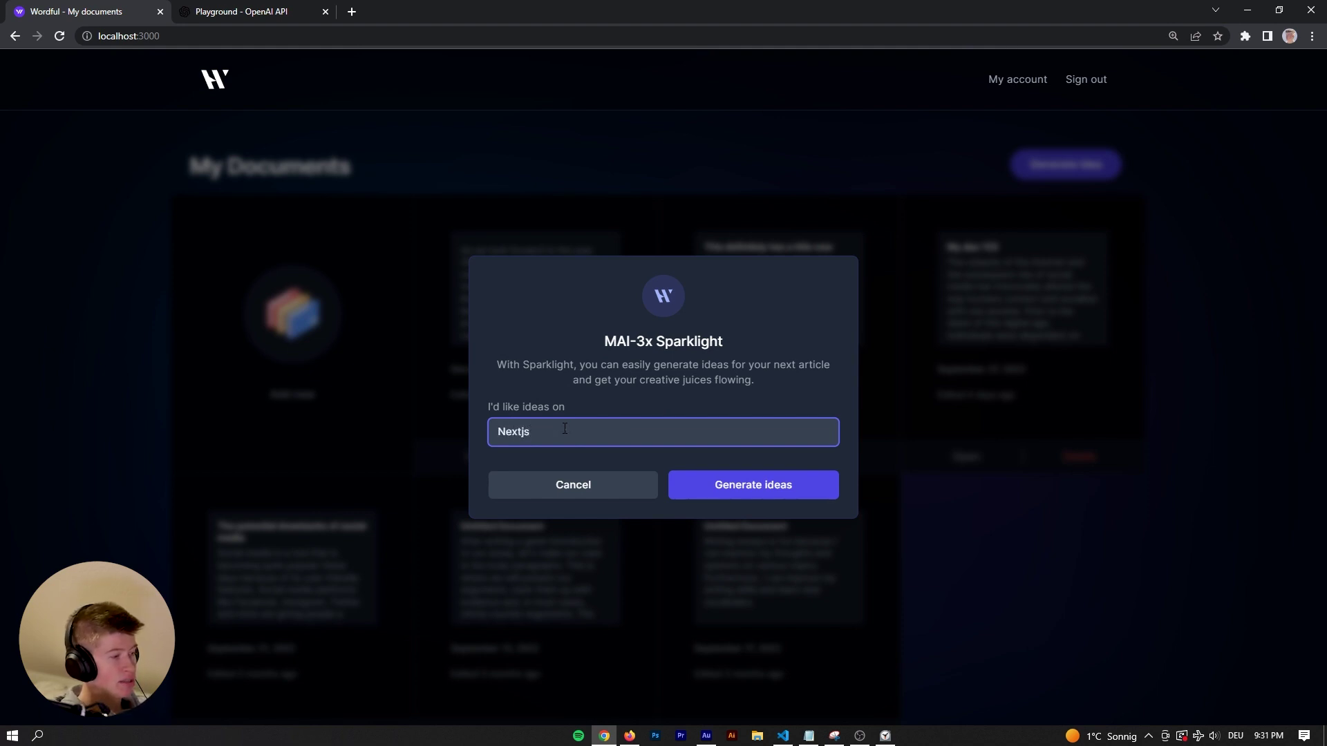
Generate five 'NextJS 13' article ideas with keywords in Sparklight.
key(BackSpace)
key(BackSpace)
text(JS 13)
key(ctrl+plus)
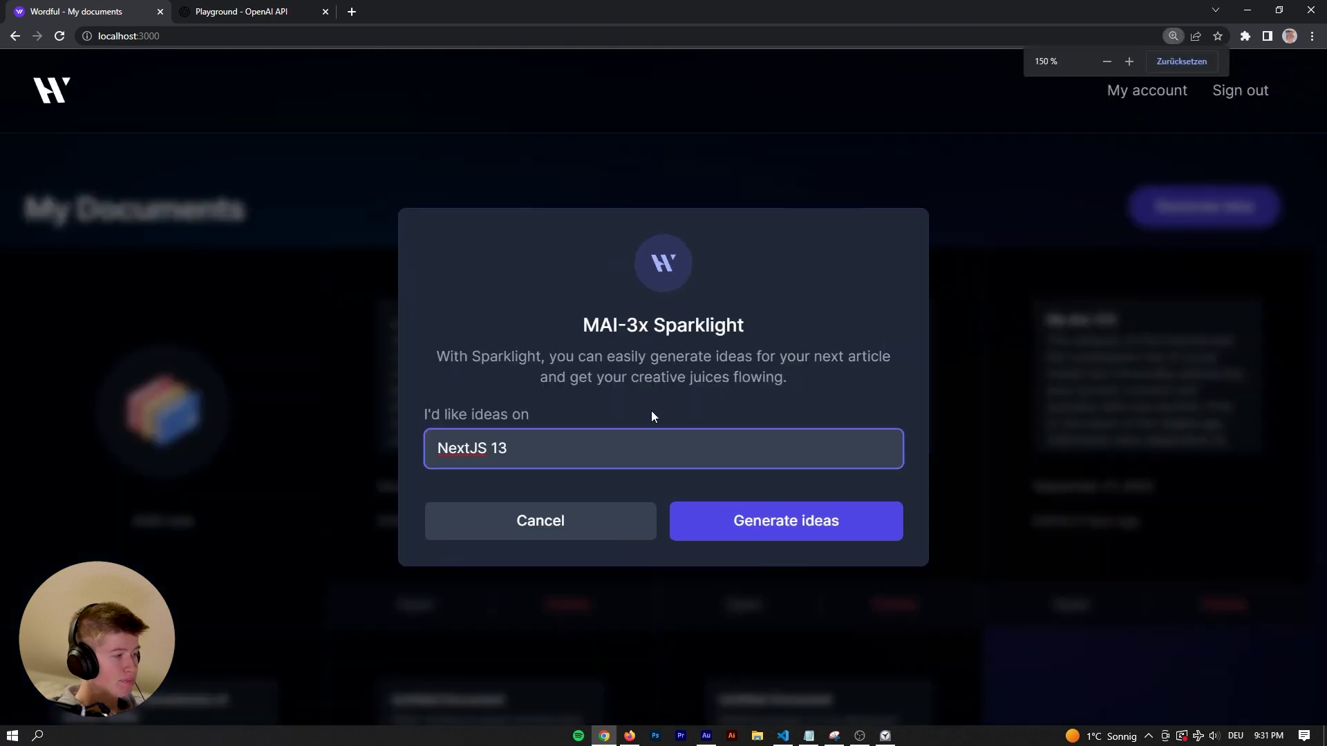
click(806, 522)
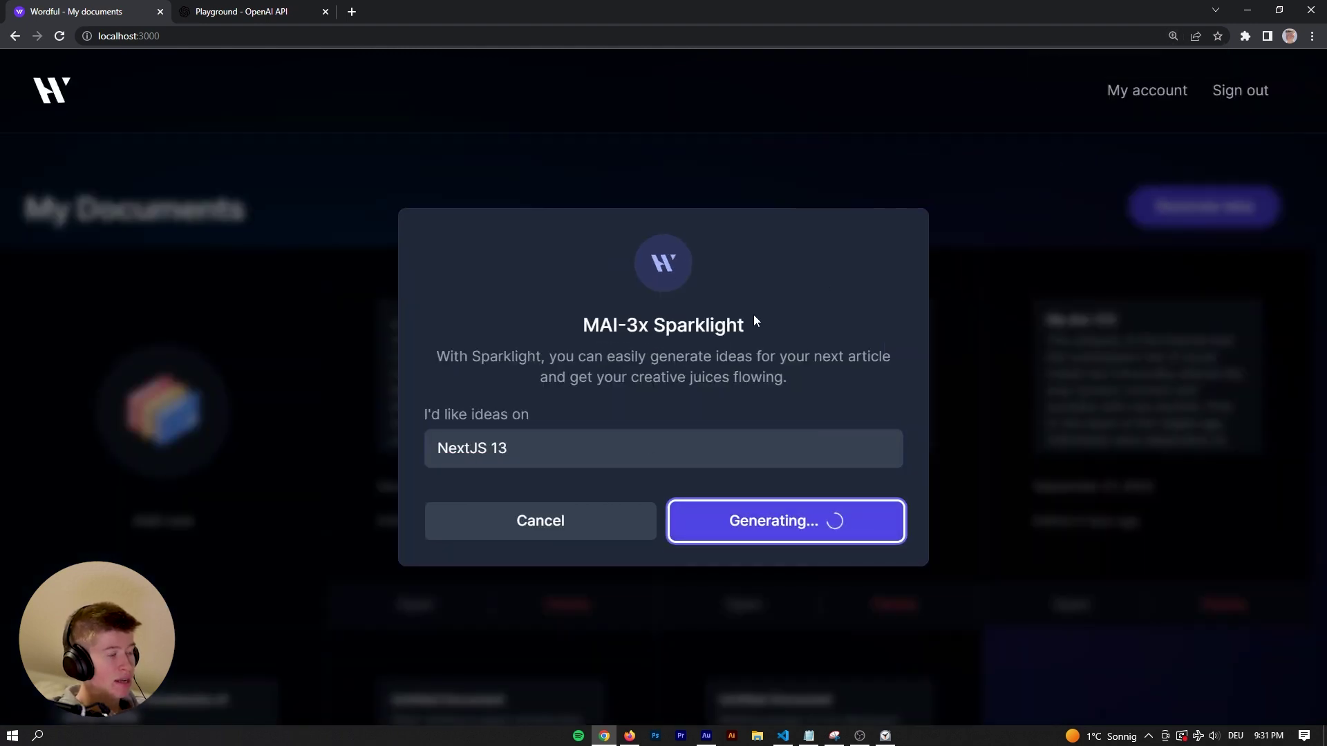
key(ctrl+plus)
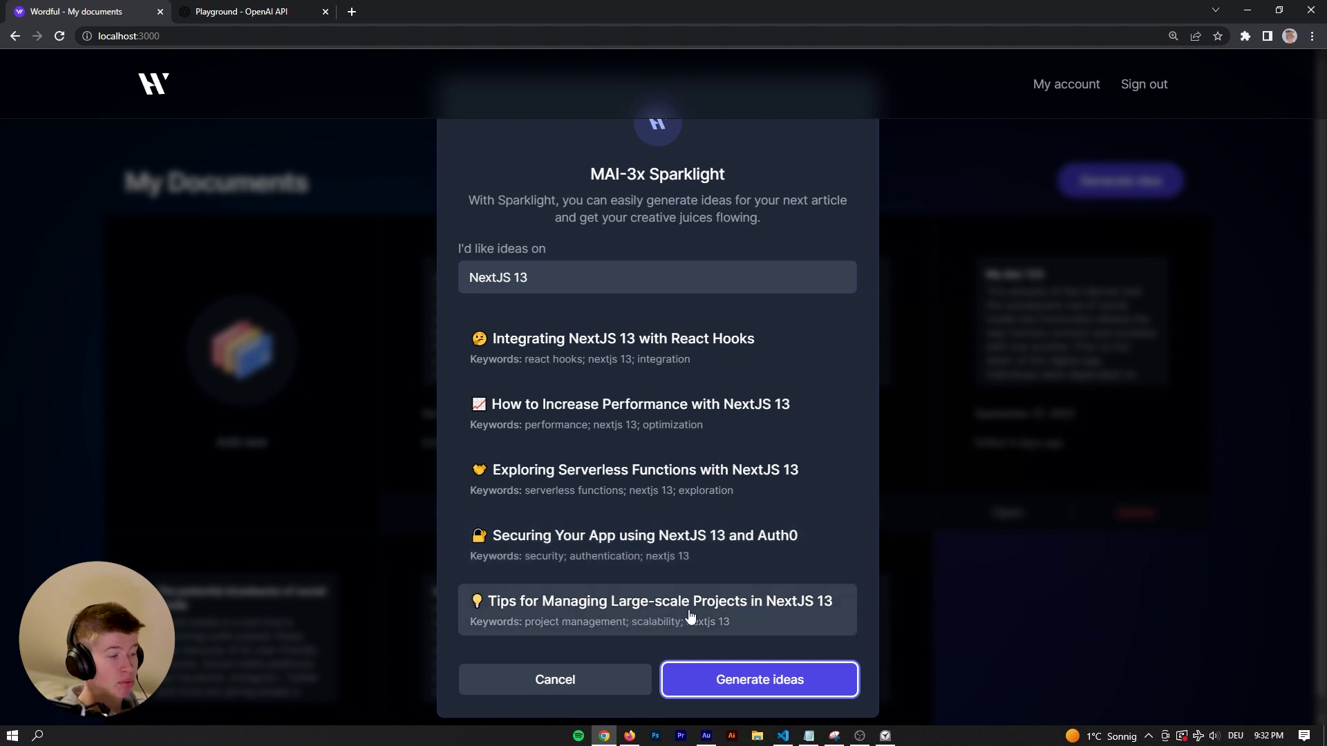
click(243, 12)
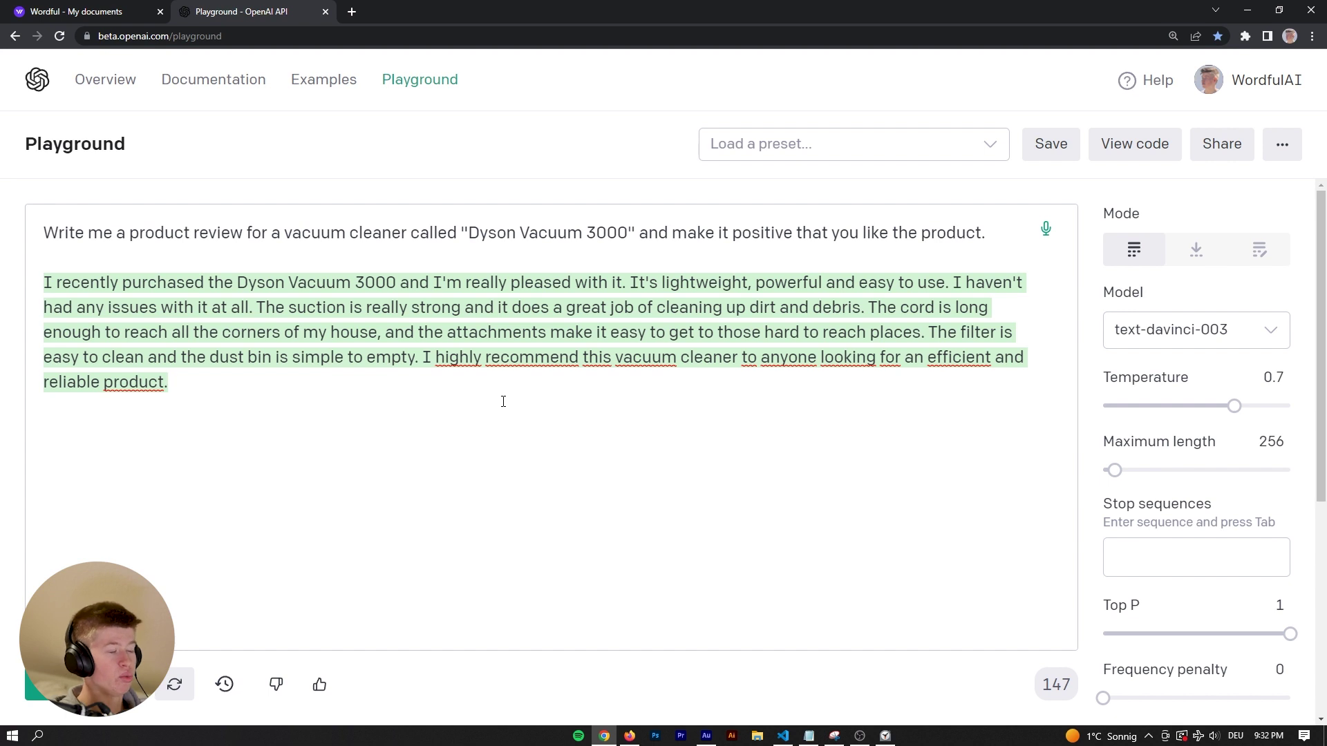
Put the Playground in edit mode with the Dyson Vacuum 3000 prompt and review as input.
drag(214, 385, 42, 272)
click(383, 398)
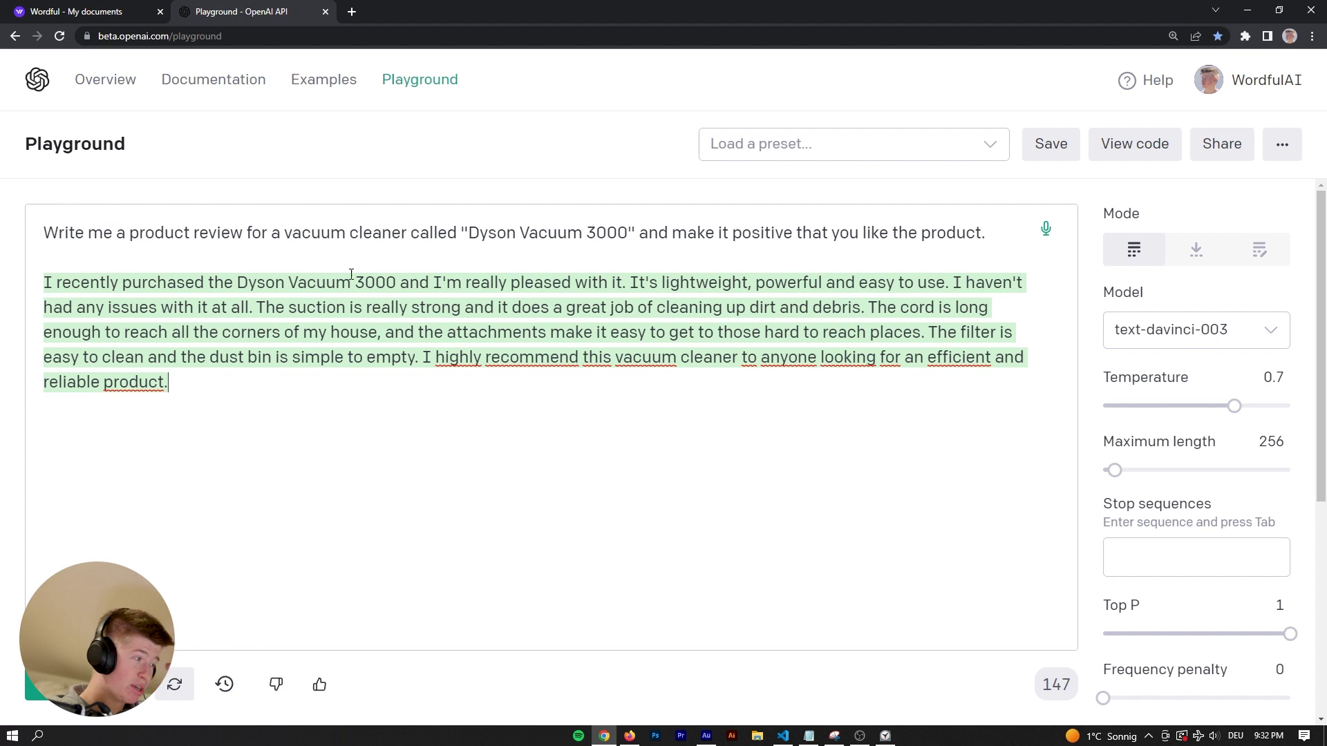
click(1261, 253)
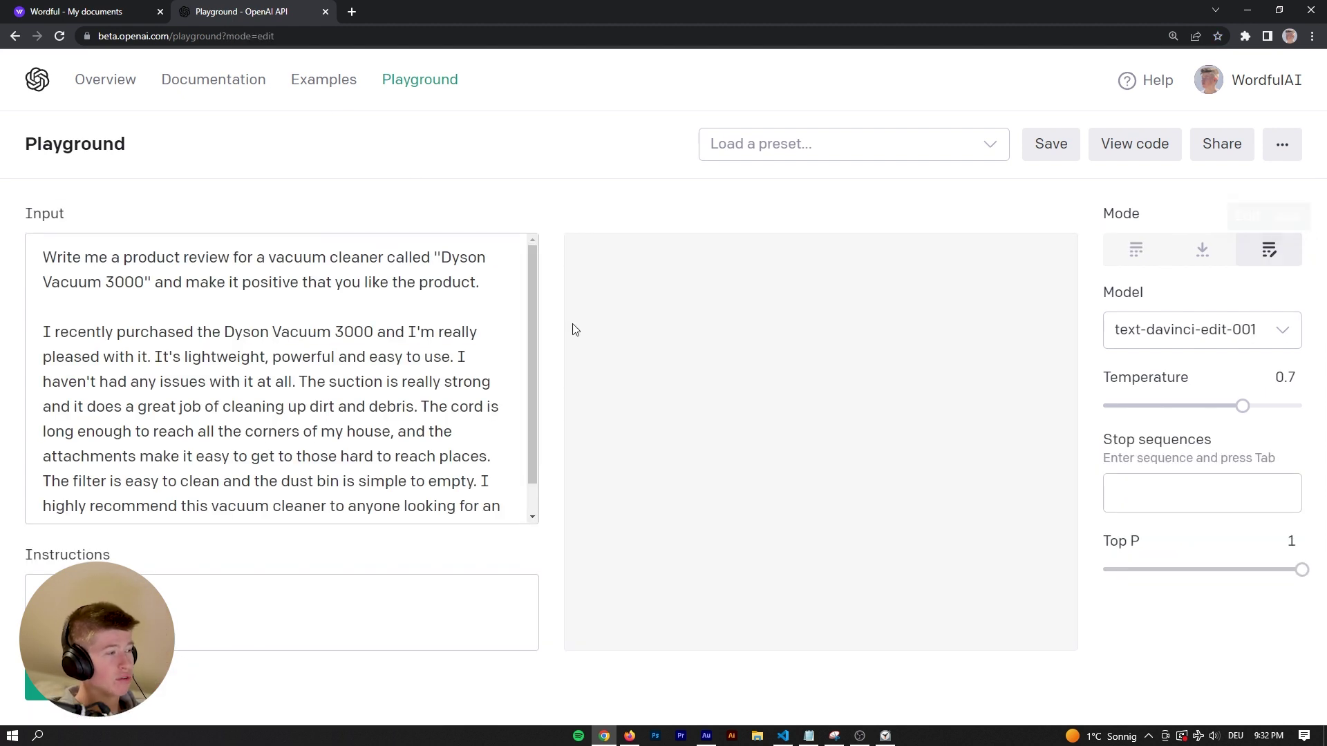